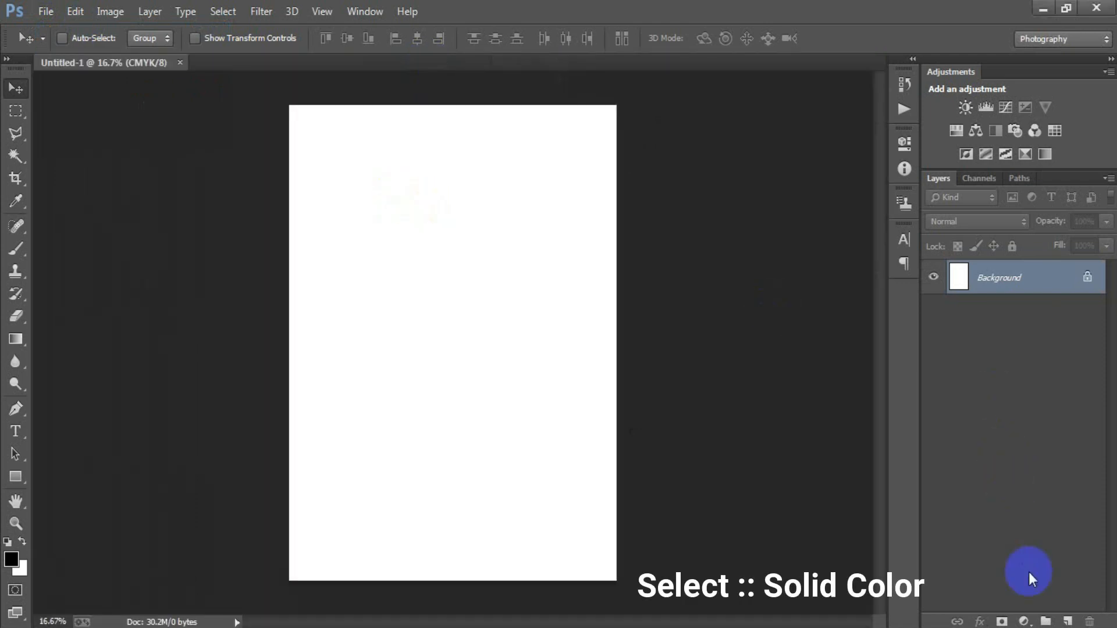
Add a solid color fill layer above the background in mid-gray #6d6d6d.
click(1025, 621)
click(991, 239)
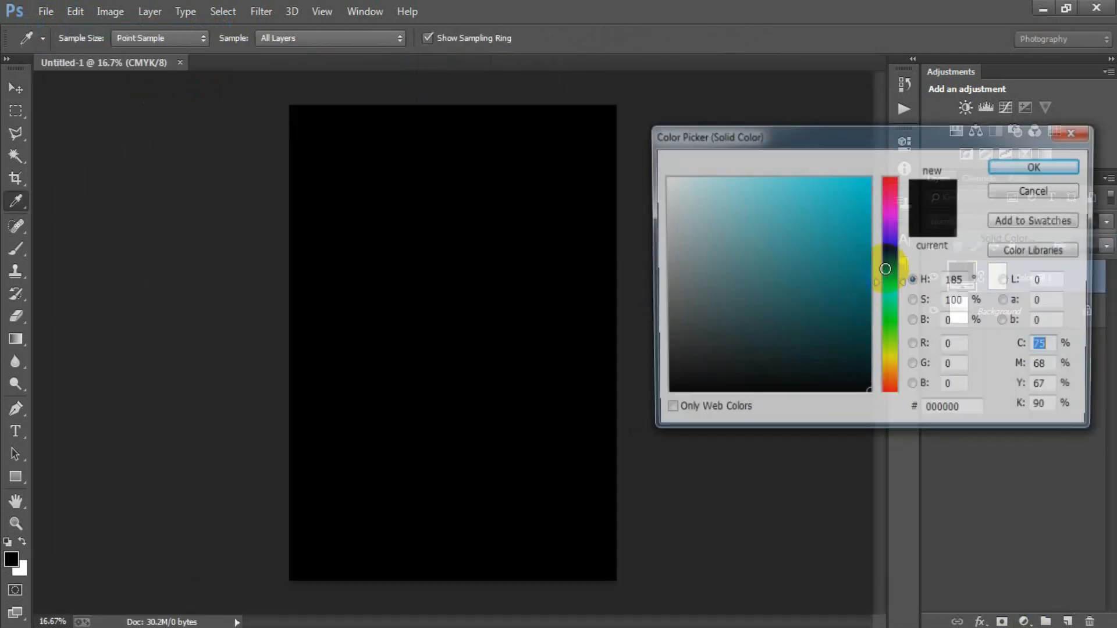
click(578, 299)
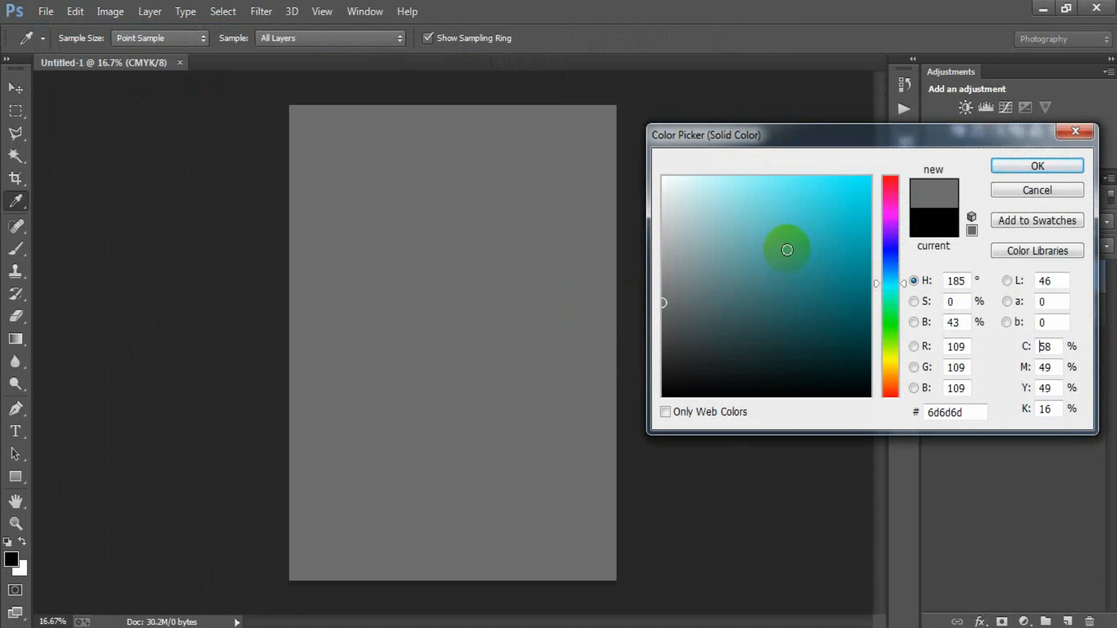
click(1019, 167)
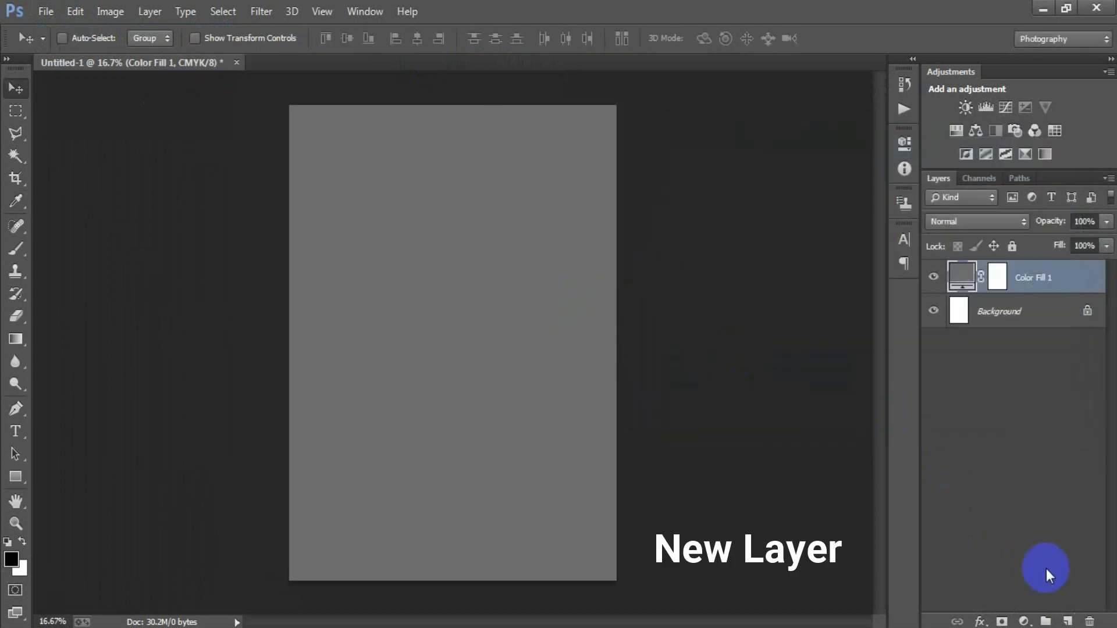
On a new layer, draw a portrait rectangle about 2142 by 2862 px inside the page edges.
click(1067, 621)
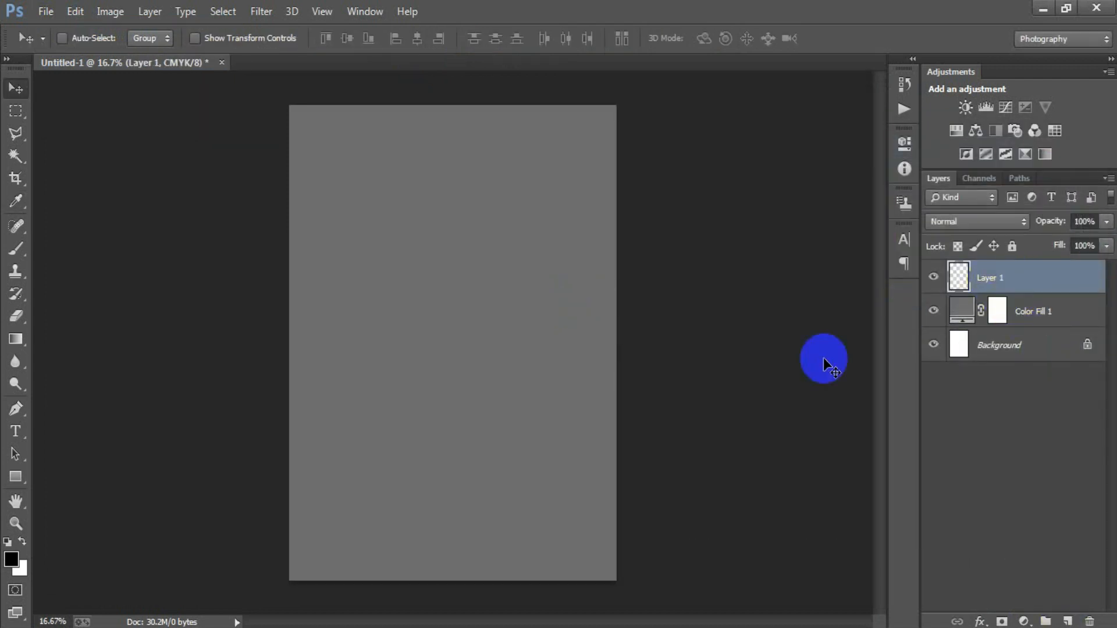
click(23, 473)
click(53, 472)
drag(316, 138, 608, 552)
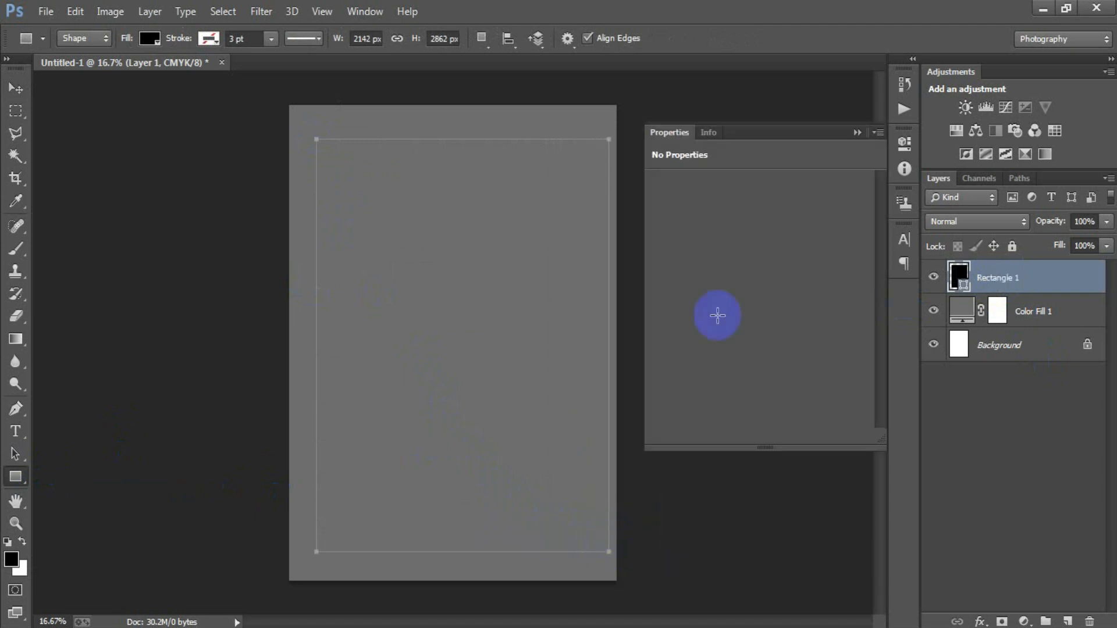
Change the large rectangle's fill to white.
click(662, 238)
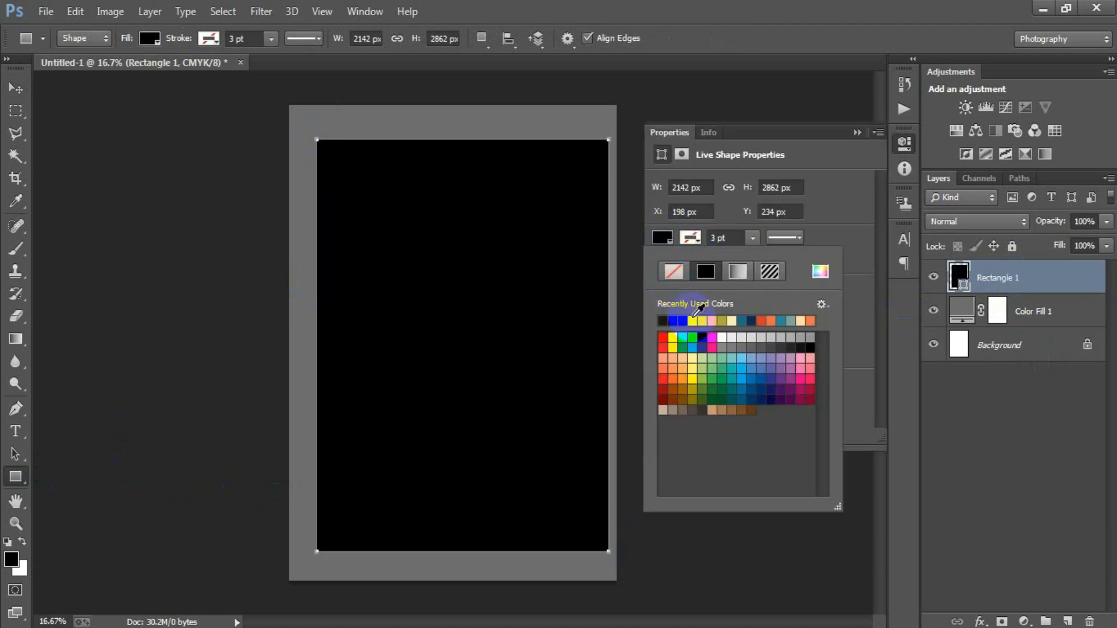
click(701, 319)
click(793, 132)
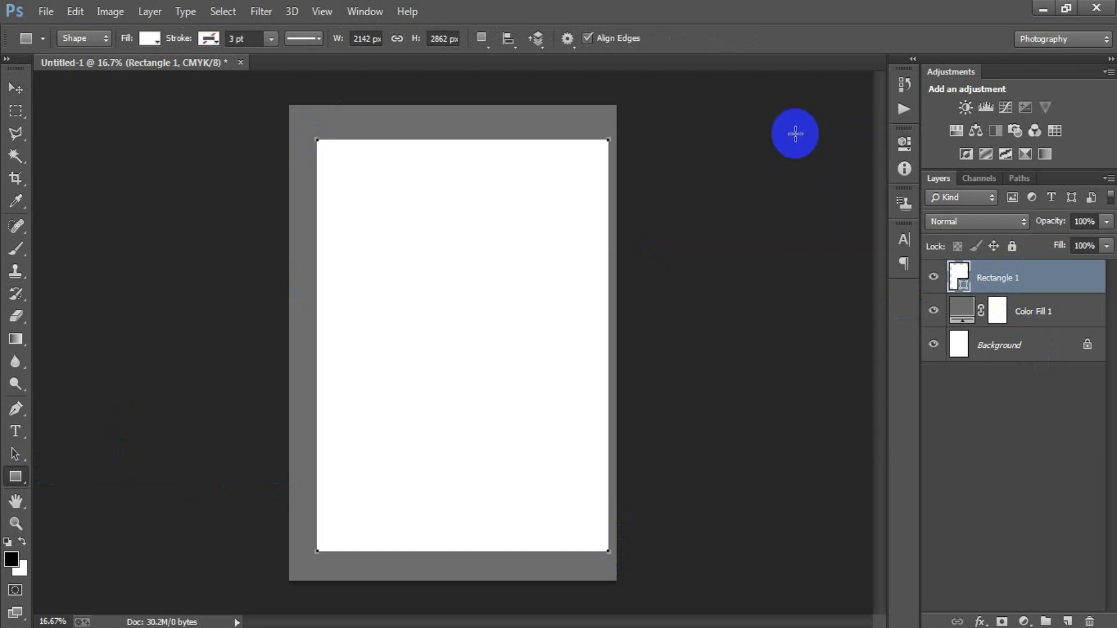
Center the white rectangle horizontally on the Background layer, and rasterize the Rectangle 1 layer.
click(15, 88)
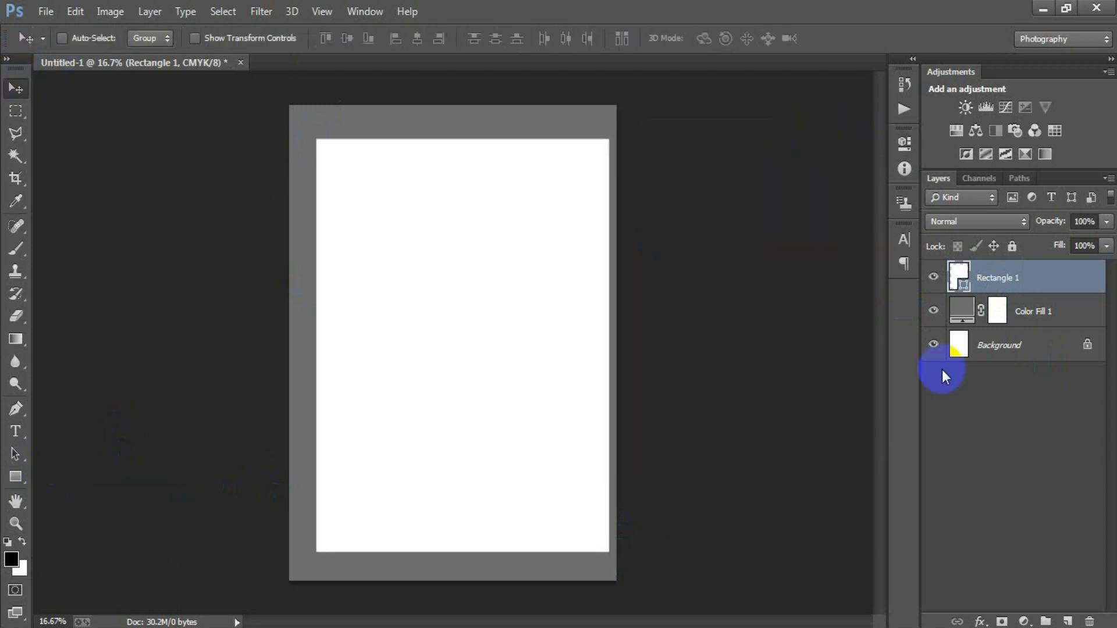
ctrl+click(998, 347)
click(417, 38)
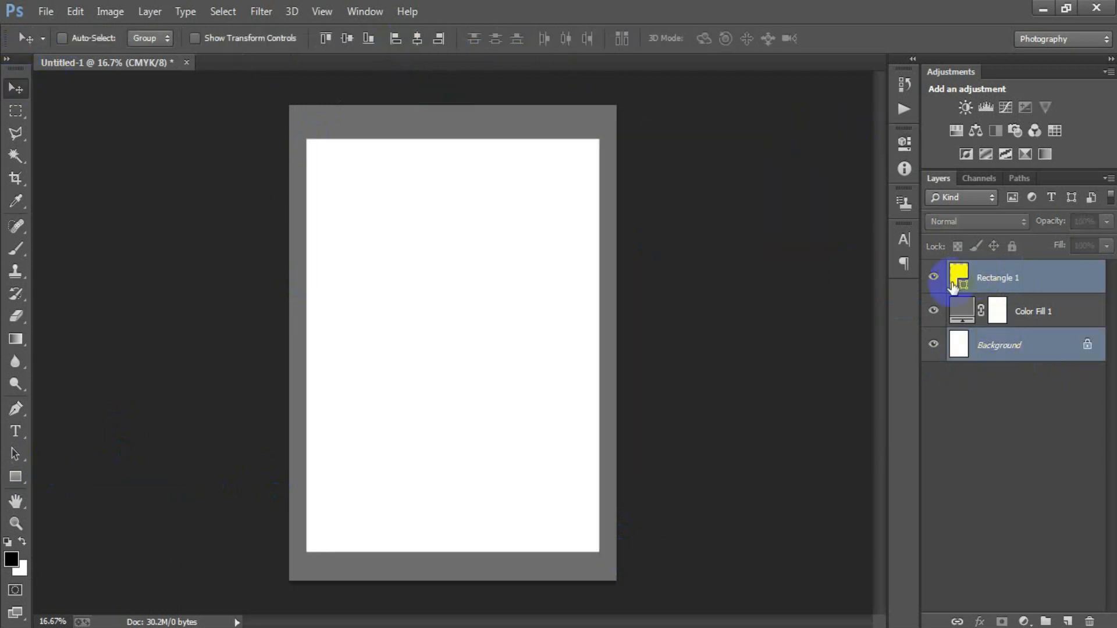
click(1024, 281)
right_click(1027, 279)
click(674, 235)
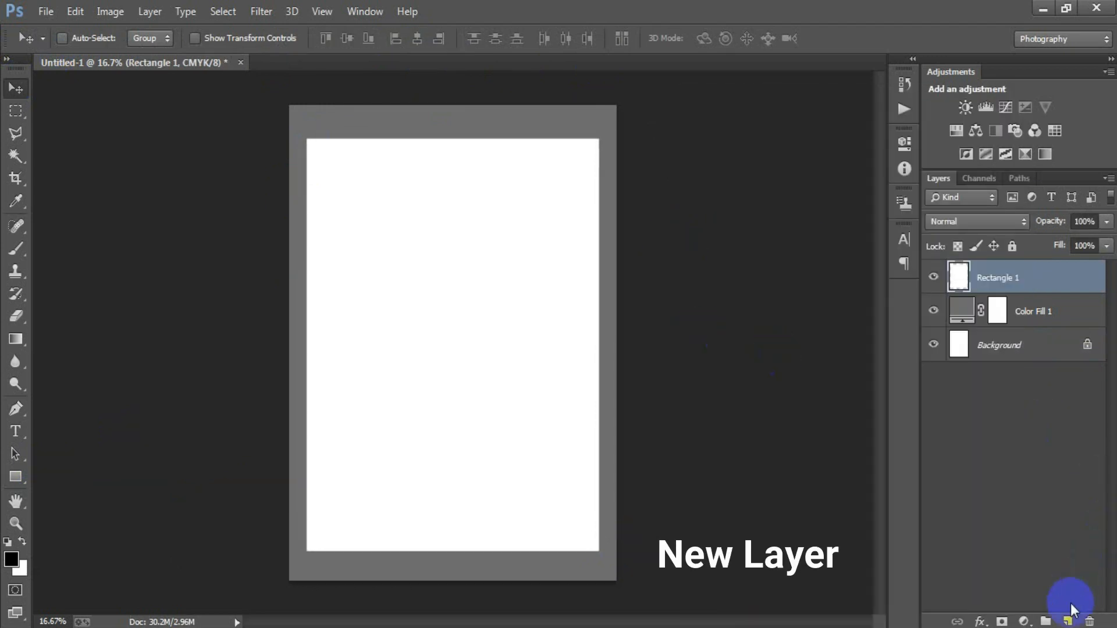
On a new layer, draw a black rectangle about 2040 by 426 px along the white rectangle's upper edge.
click(1067, 621)
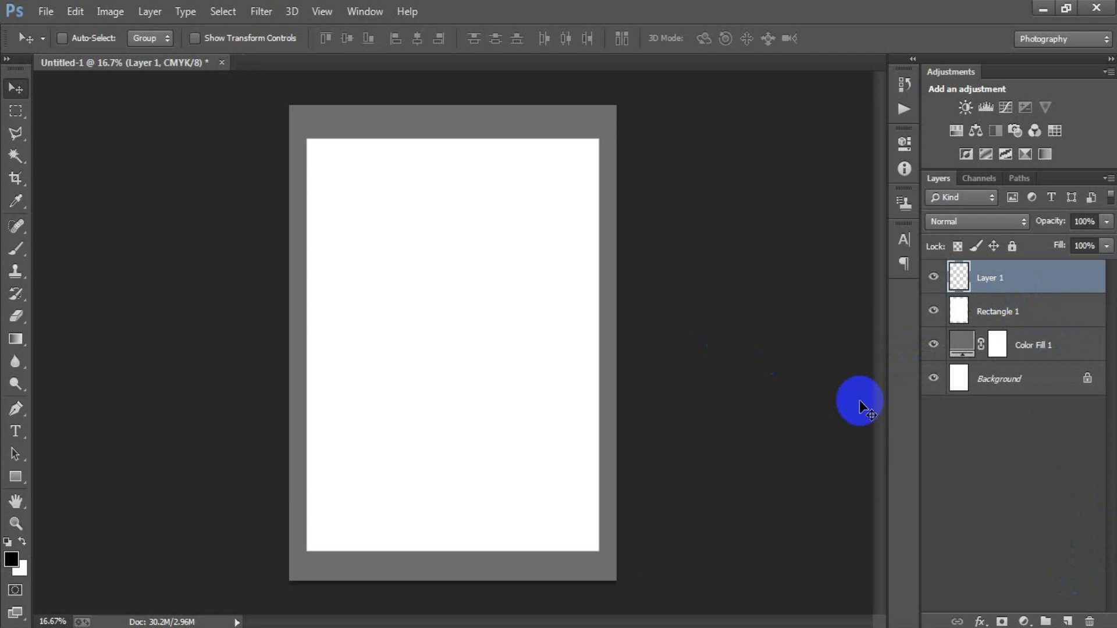
click(16, 476)
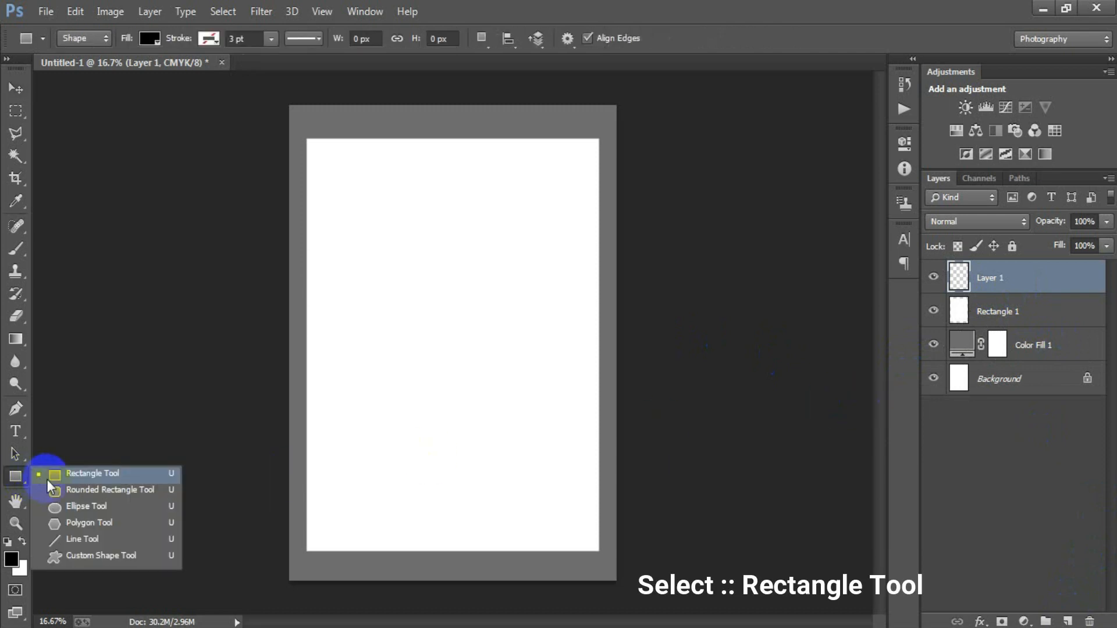
click(47, 478)
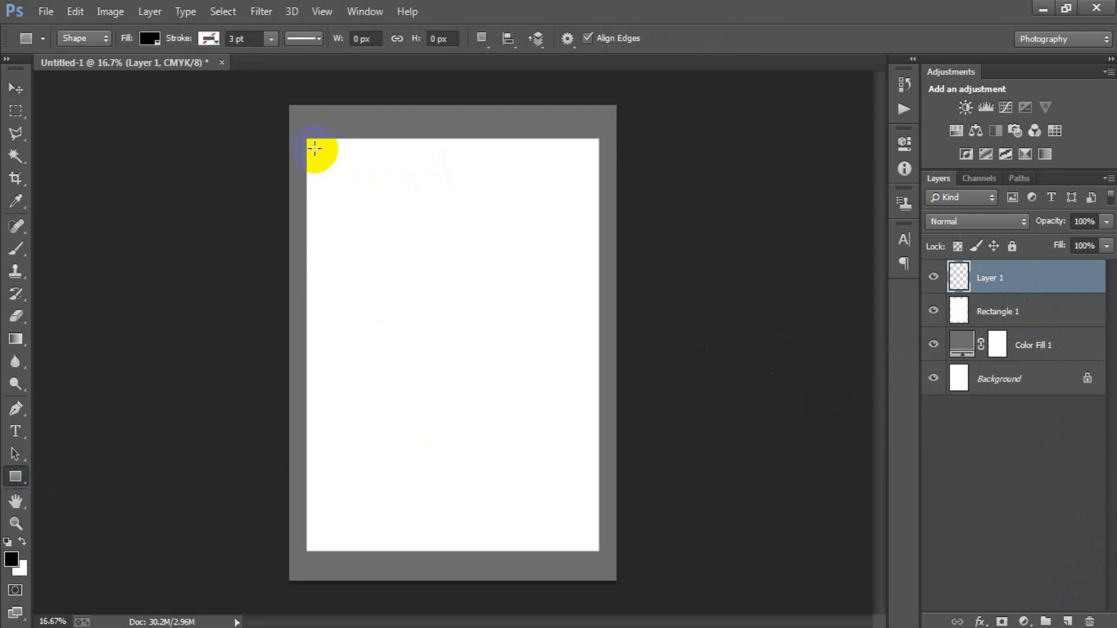
drag(314, 148, 592, 214)
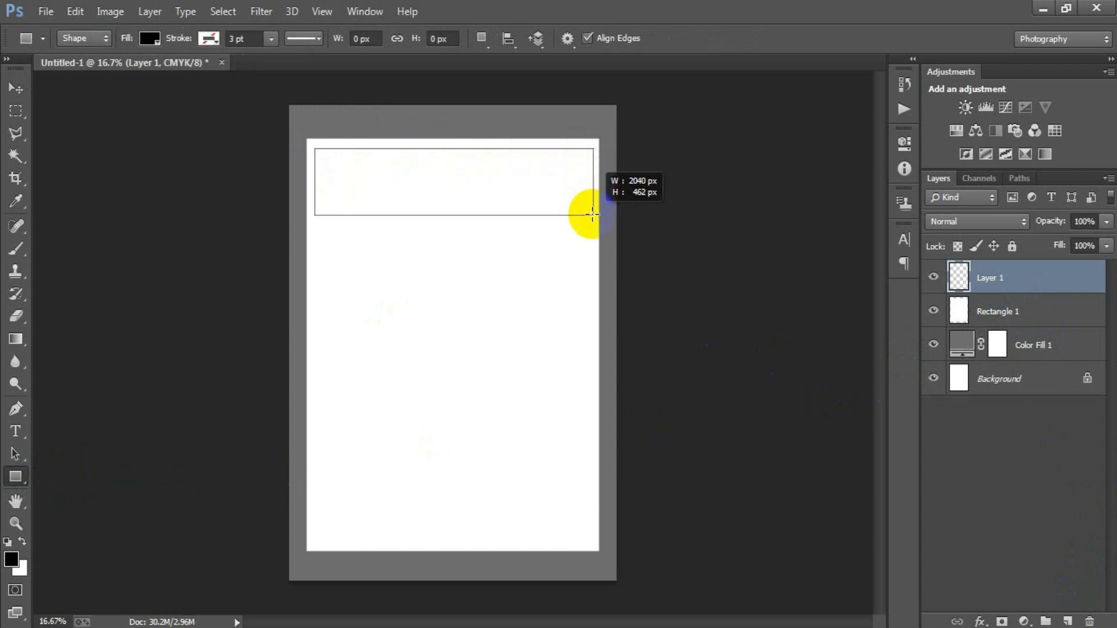
drag(592, 214, 593, 210)
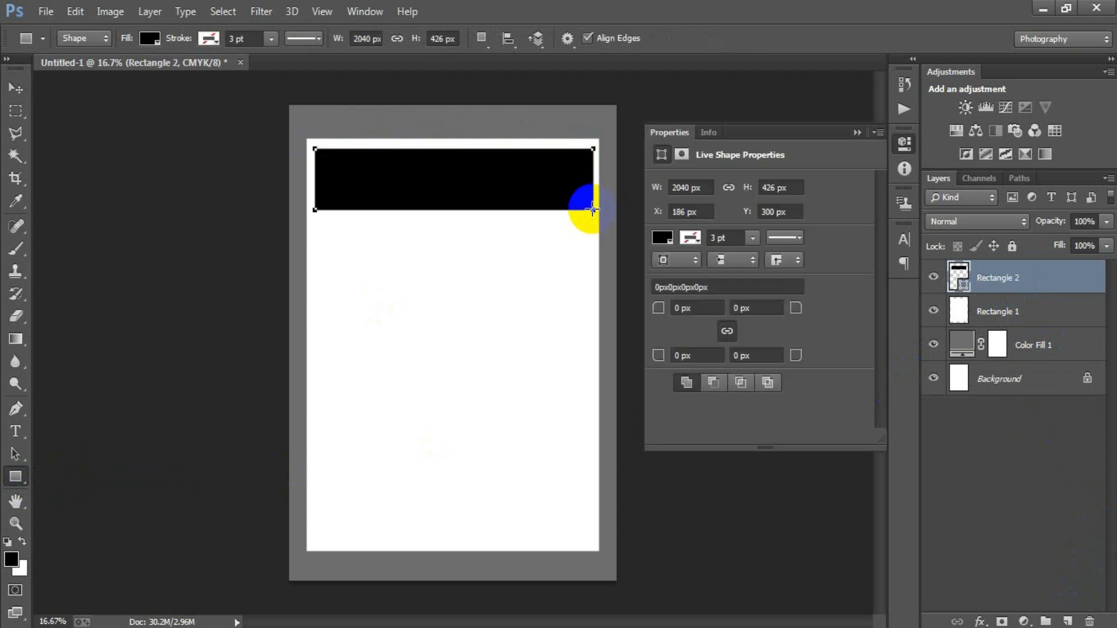
Nudge the black bar up to Y 276 px and center it horizontally on the Background layer.
click(16, 88)
key(Up)
key(Up)
key(Up)
key(Up)
key(Up)
key(Up)
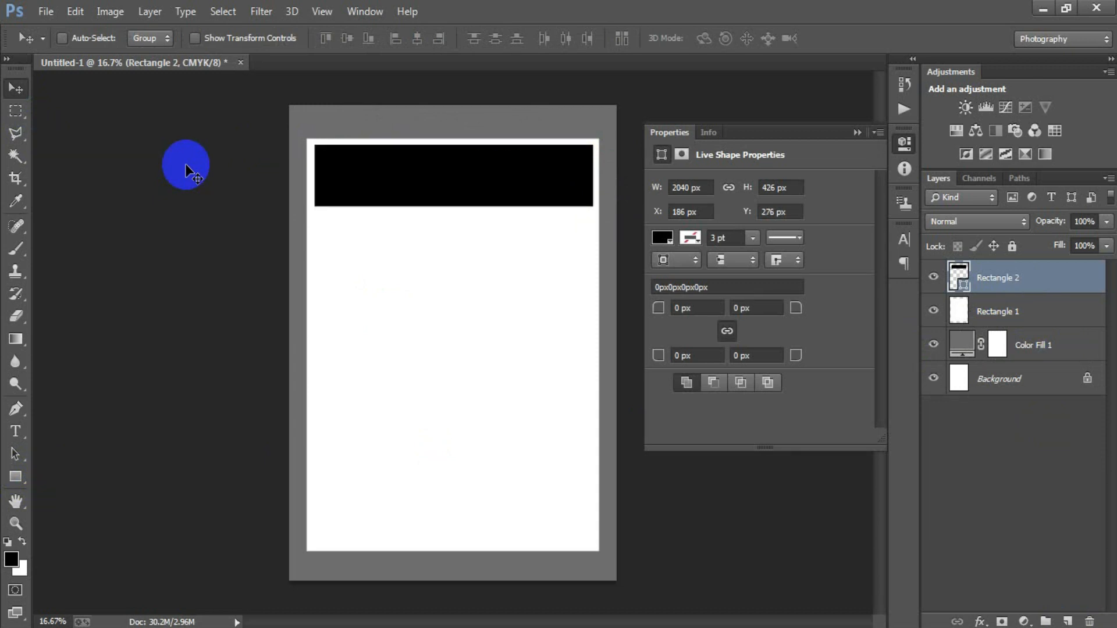
ctrl+click(993, 387)
click(413, 39)
click(1022, 285)
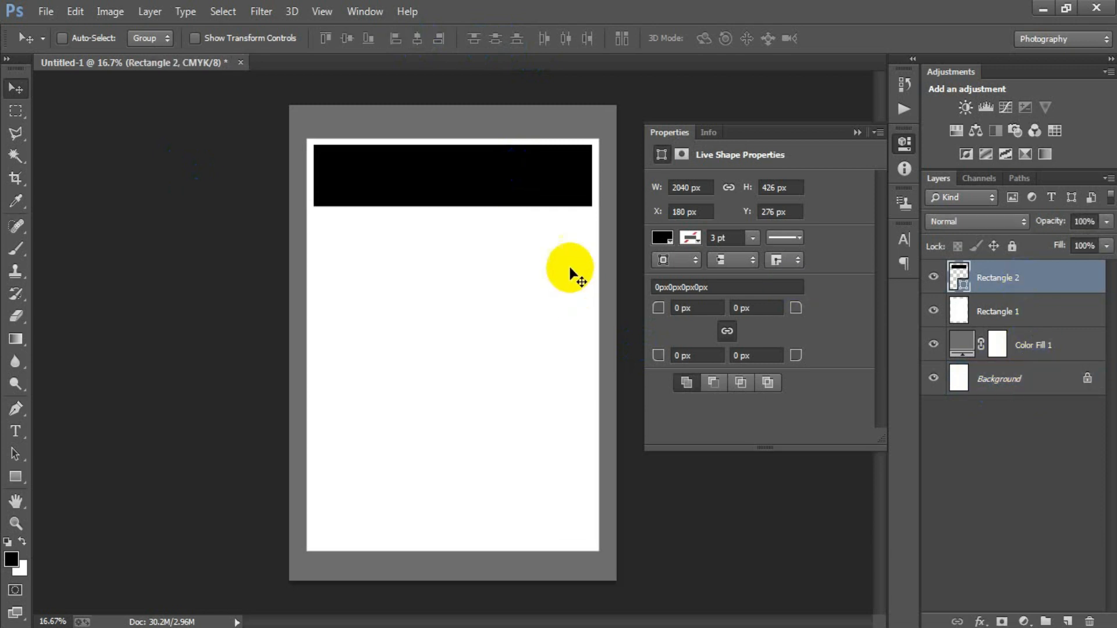
Duplicate the black bar straight down to the white rectangle's lower edge and nudge the copy to Y 2628 px.
click(474, 198)
drag(474, 198, 474, 526)
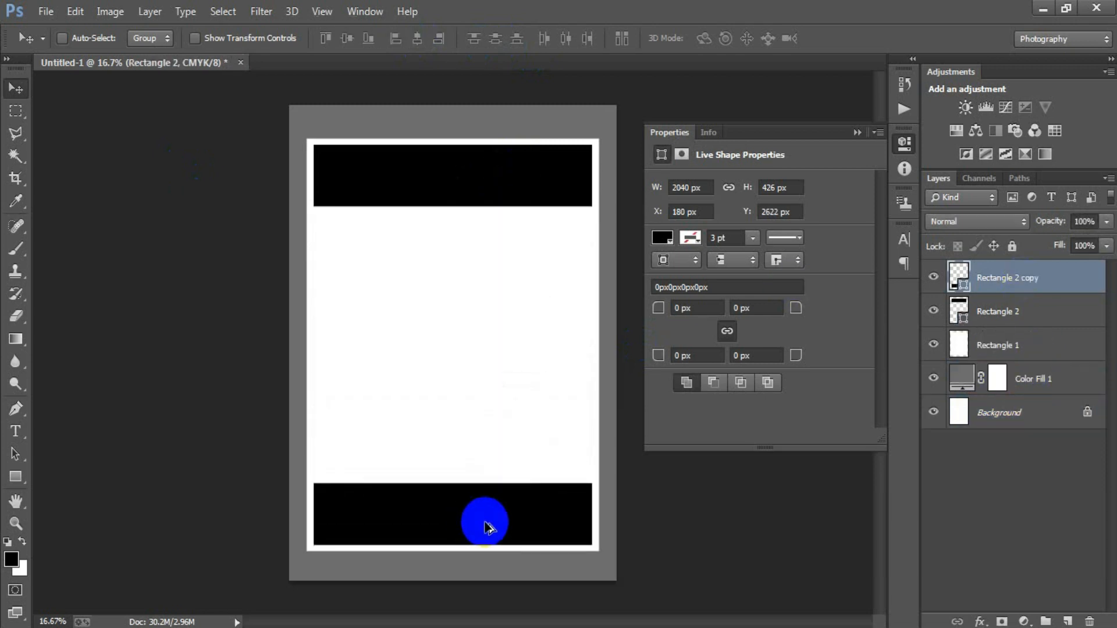
key(Down)
key(Down)
key(Down)
key(Down)
key(Down)
key(Down)
key(Up)
key(Up)
key(Up)
key(Up)
key(Up)
key(Up)
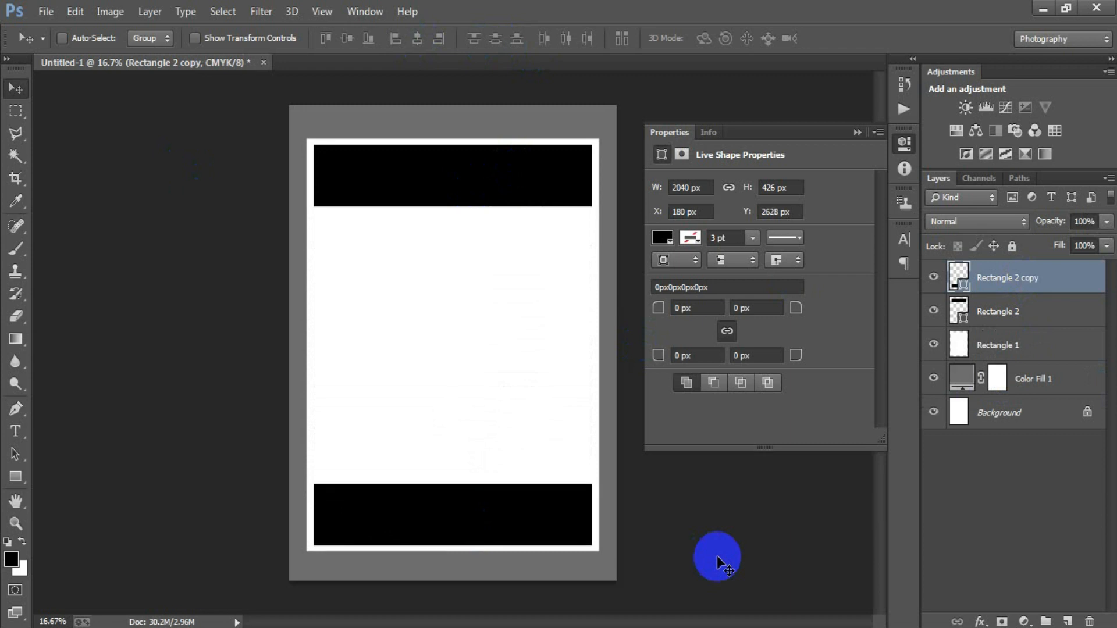
Select the Rectangle 2 and Rectangle 2 copy layers together and rasterize them.
shift+click(998, 315)
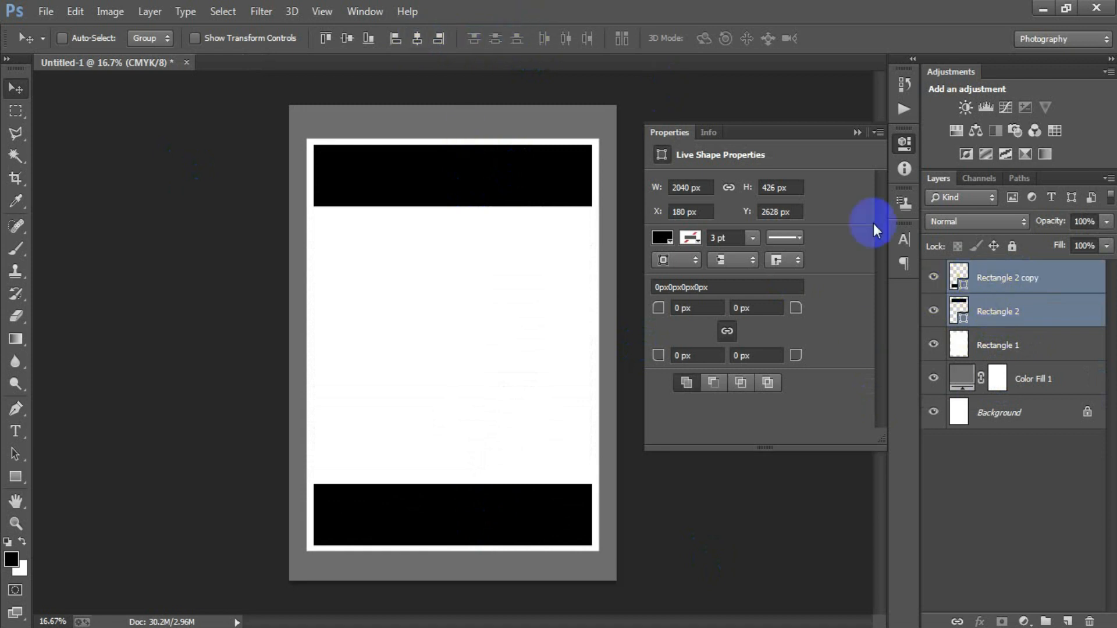
click(857, 132)
click(933, 277)
click(934, 277)
click(933, 311)
click(934, 311)
right_click(994, 292)
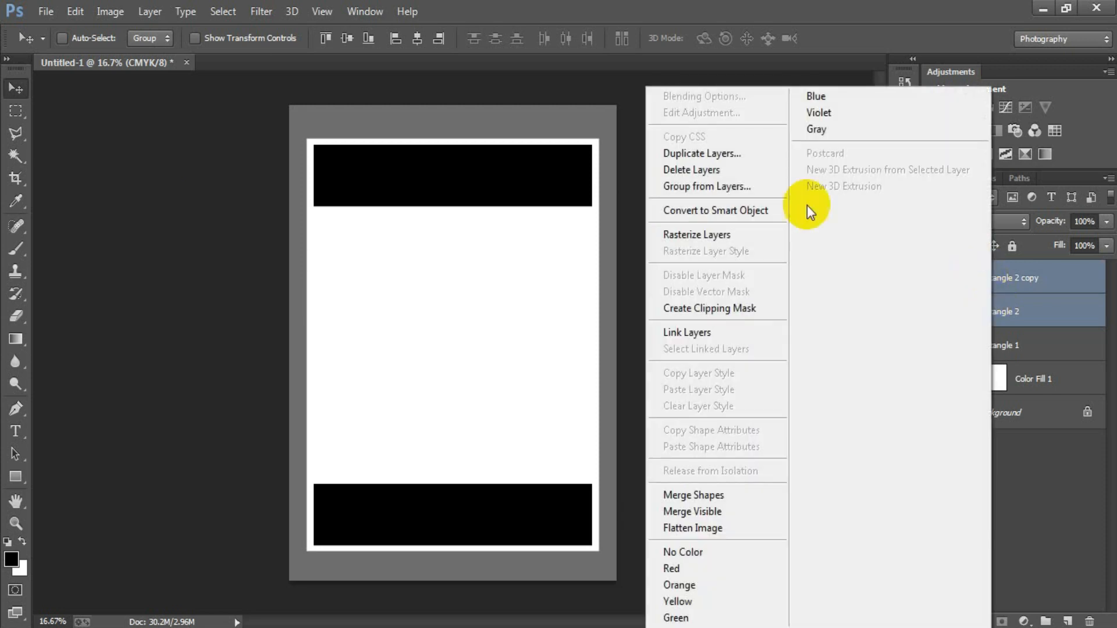
click(698, 232)
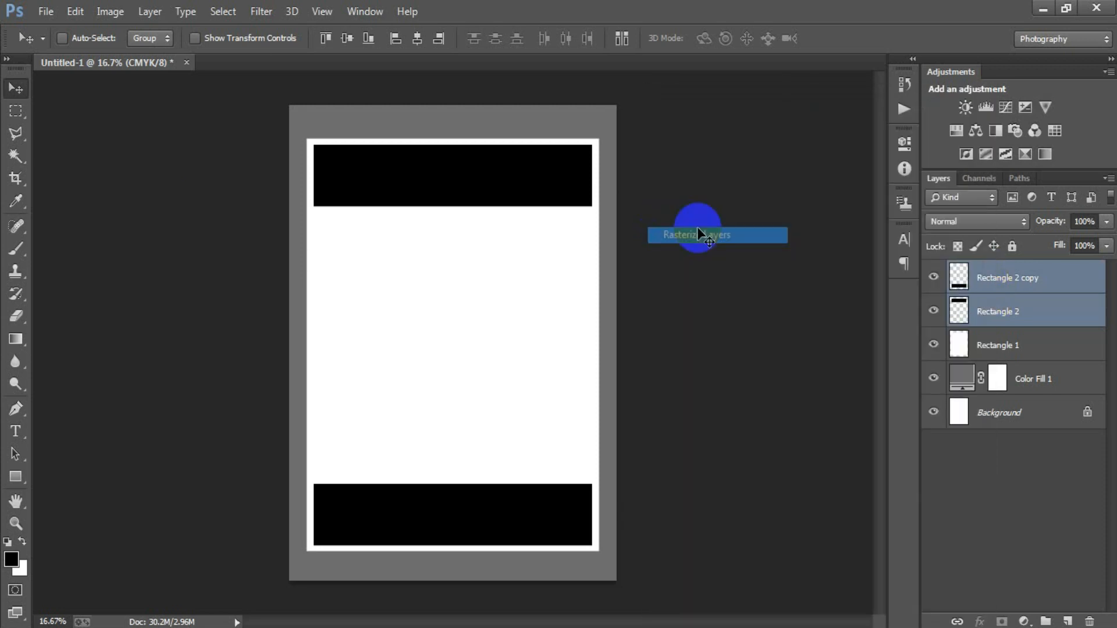
Merge the two black bar layers into one layer, checking the bars by toggling their visibility.
click(933, 312)
click(933, 312)
click(933, 278)
click(933, 278)
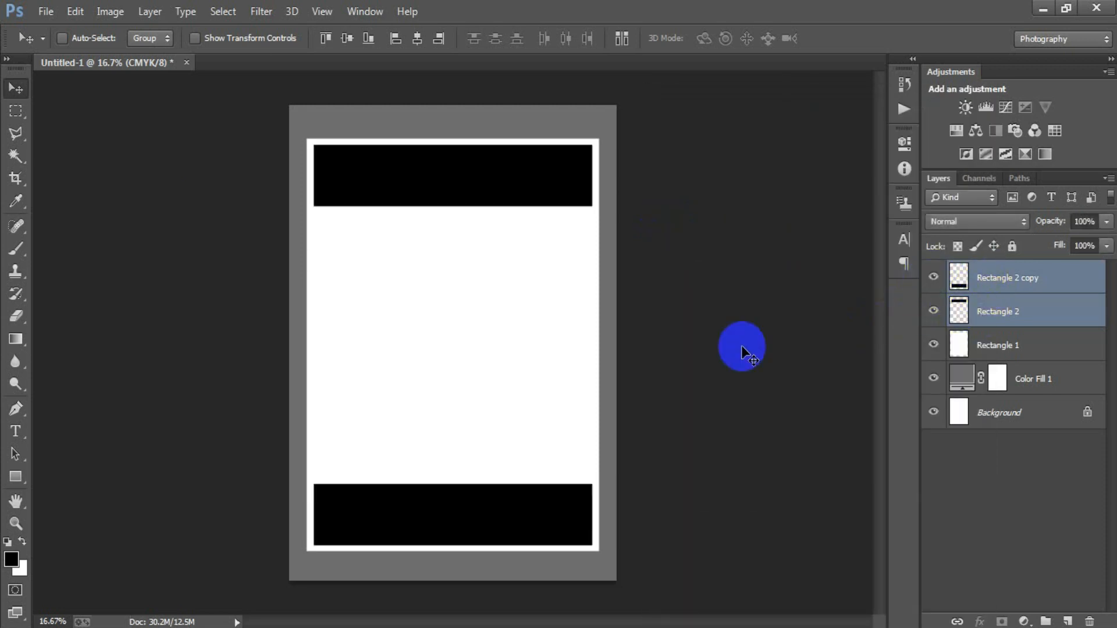
key(ctrl+e)
click(934, 279)
click(934, 279)
click(934, 280)
click(935, 279)
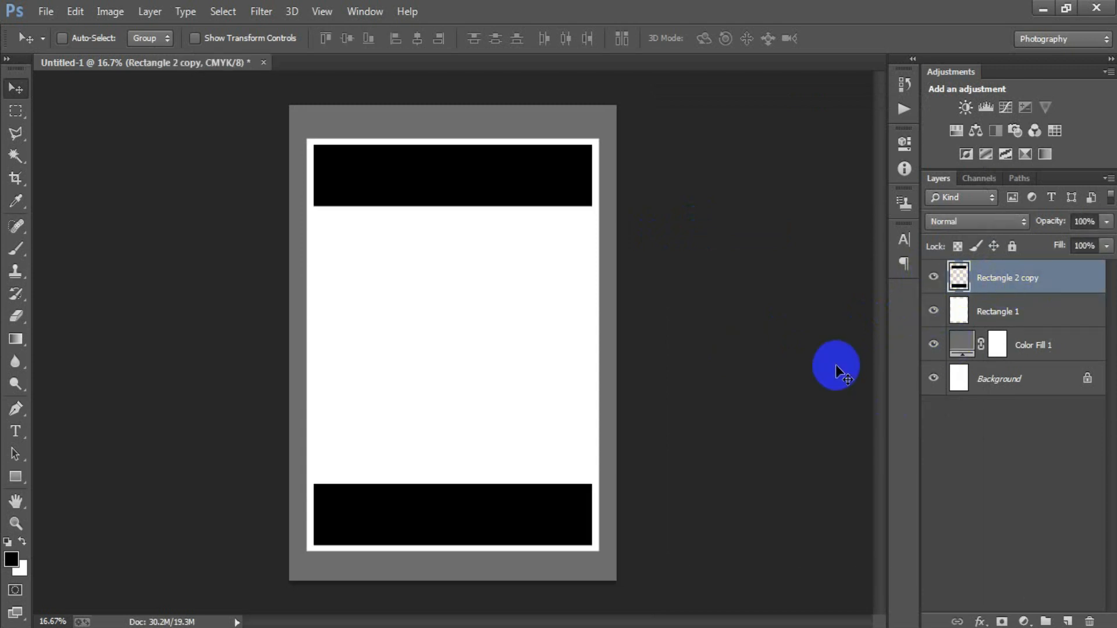
Load the black bars' outline as a selection, delete that area from the Rectangle 1 layer, and deselect.
ctrl+click(954, 281)
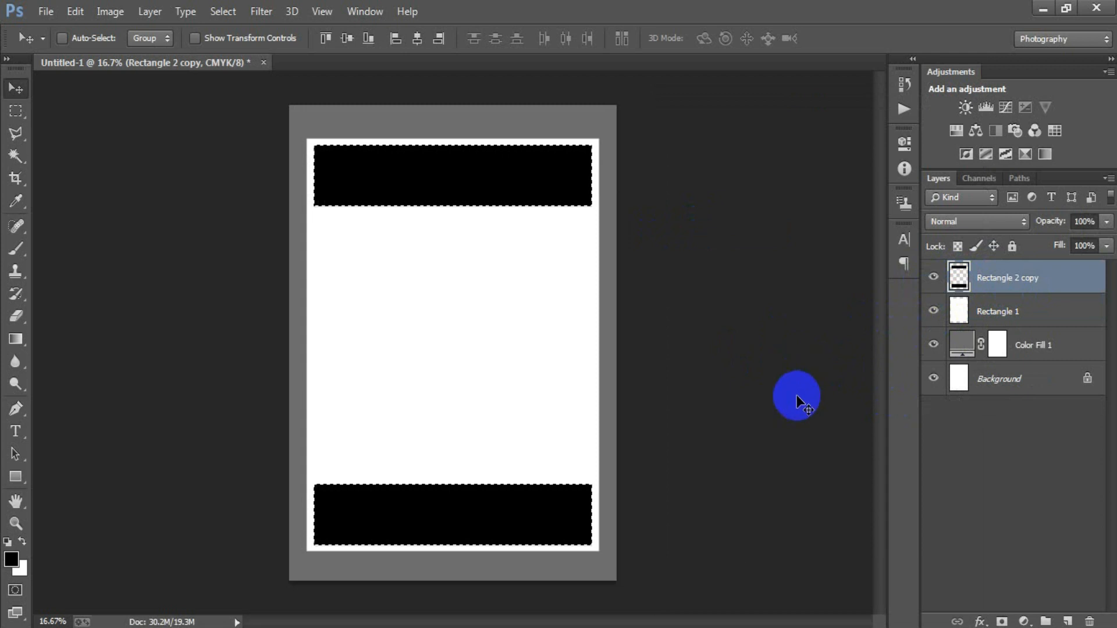
click(977, 312)
click(934, 312)
click(934, 312)
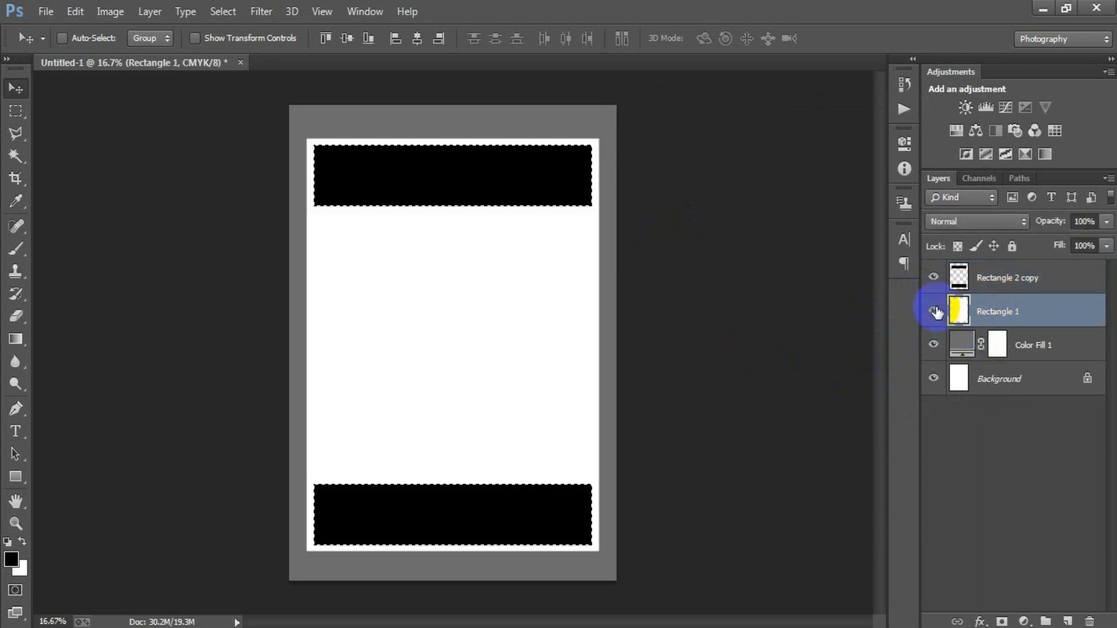
click(934, 311)
click(934, 311)
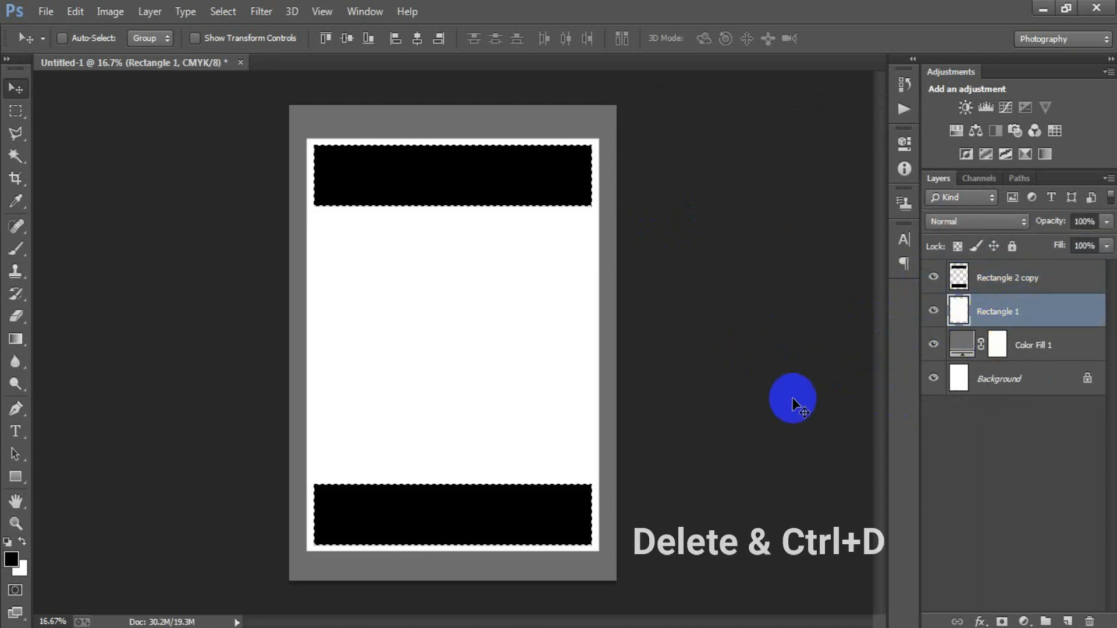
key(Delete)
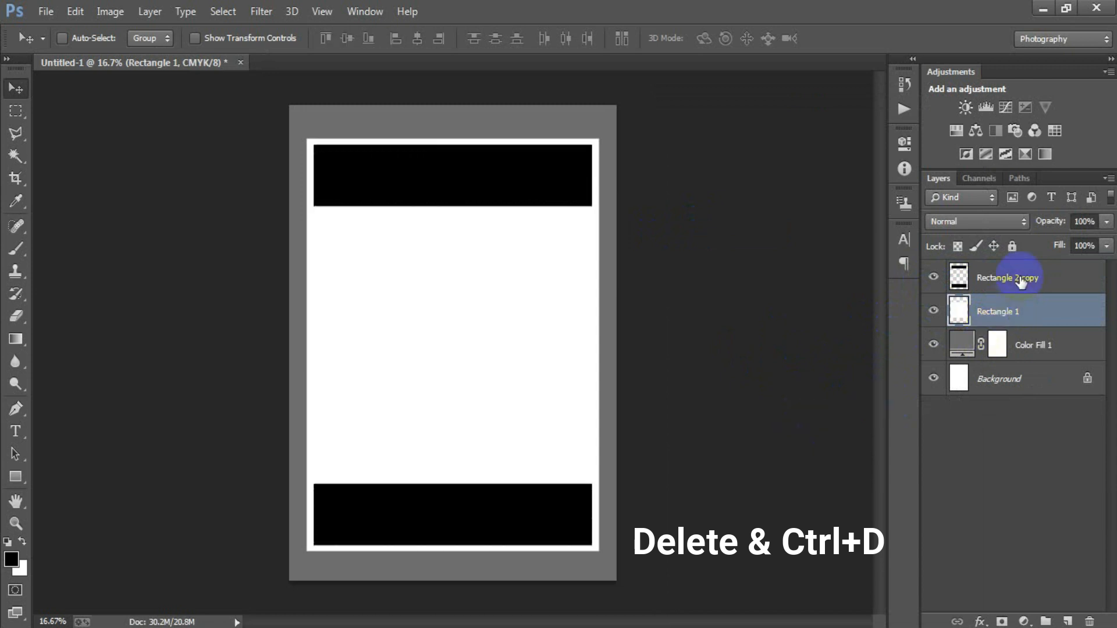
Delete the merged black bars layer, Rectangle 2 copy.
click(959, 279)
click(933, 277)
click(934, 276)
click(786, 385)
key(Delete)
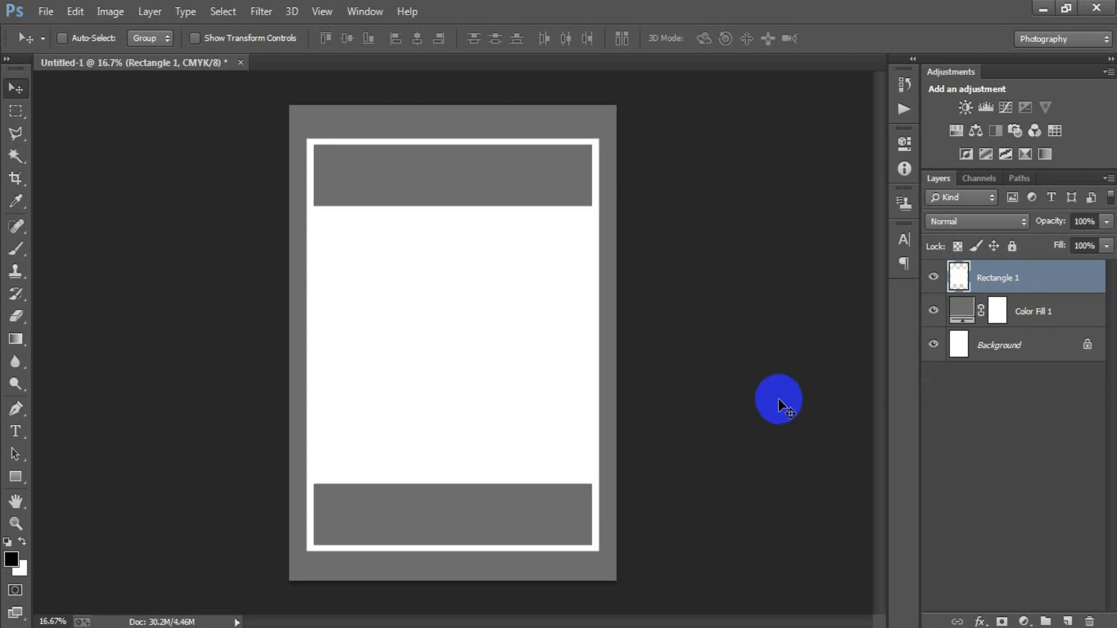
Add the horizontal text "LEVEL 30" on a new layer and move it to the middle of the upper cutout.
click(1066, 621)
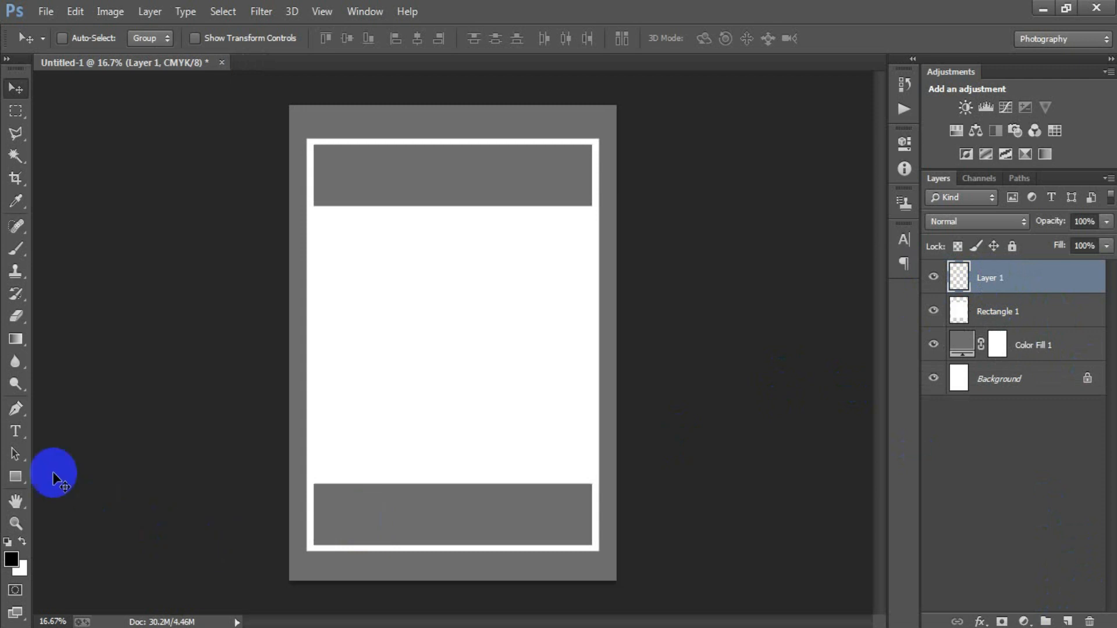
click(20, 440)
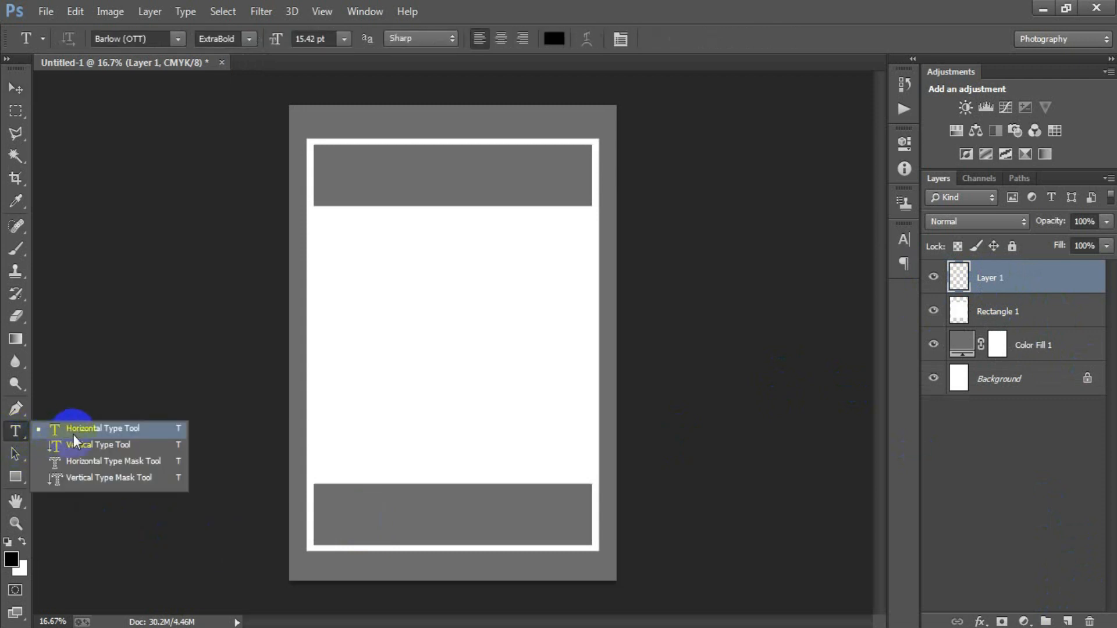
click(74, 435)
click(359, 326)
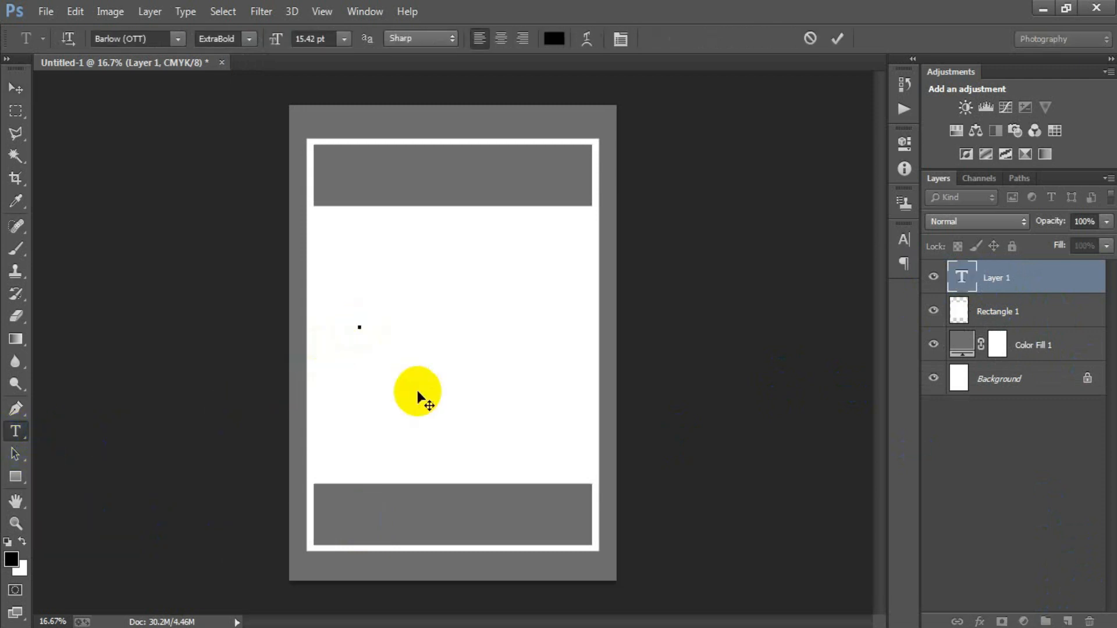
click(417, 391)
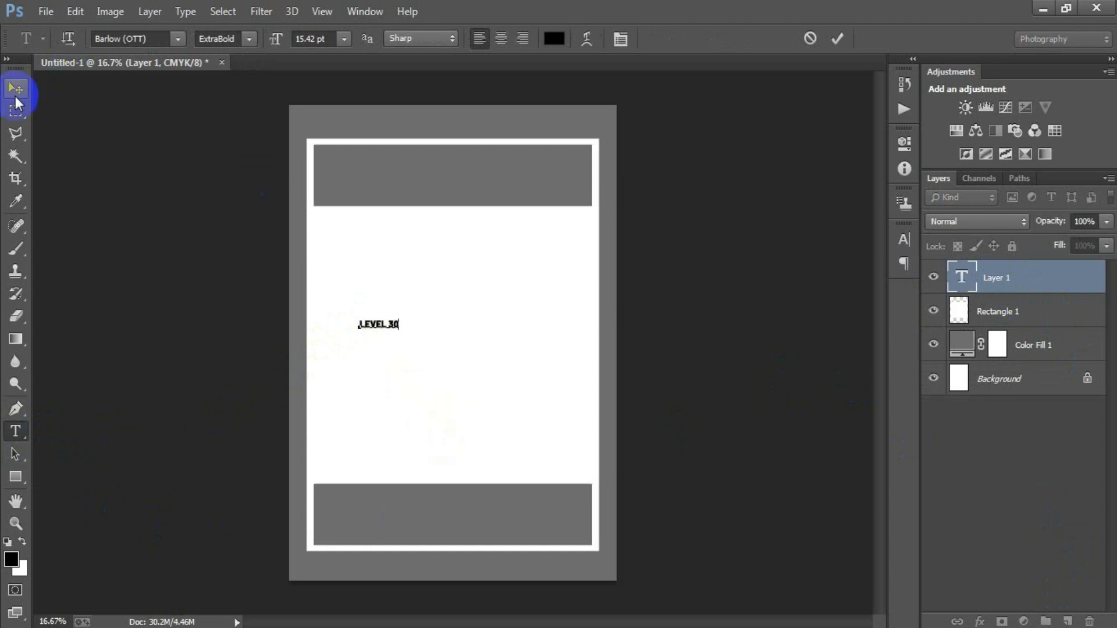
click(15, 88)
drag(381, 324, 449, 179)
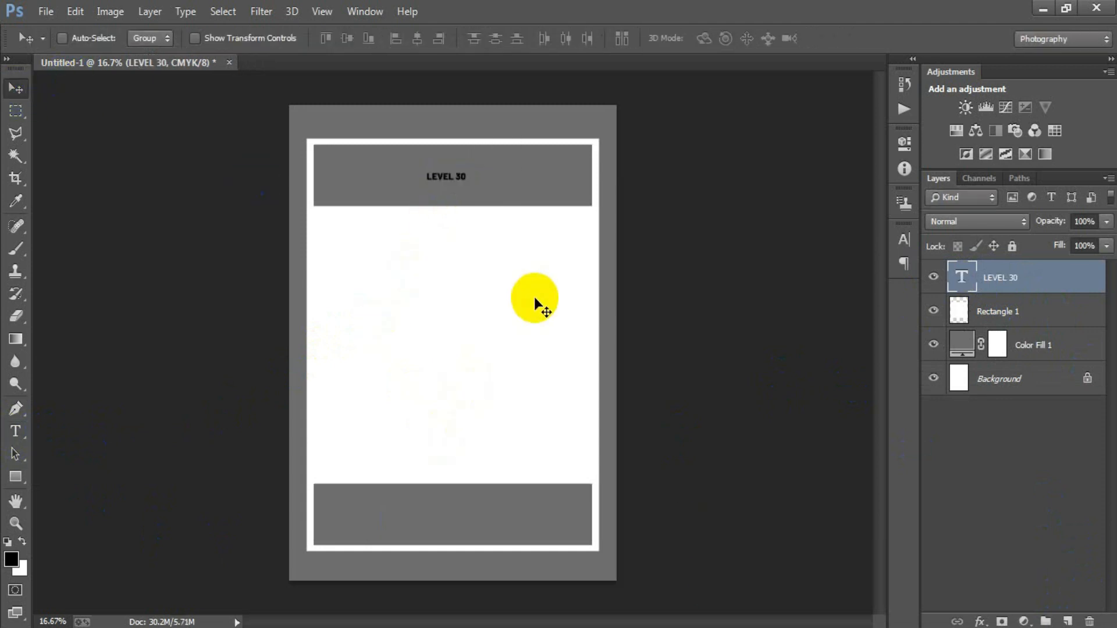
Enlarge the "LEVEL 30" text to roughly the upper cutout's width and centre it horizontally on the Background layer.
key(ctrl+t)
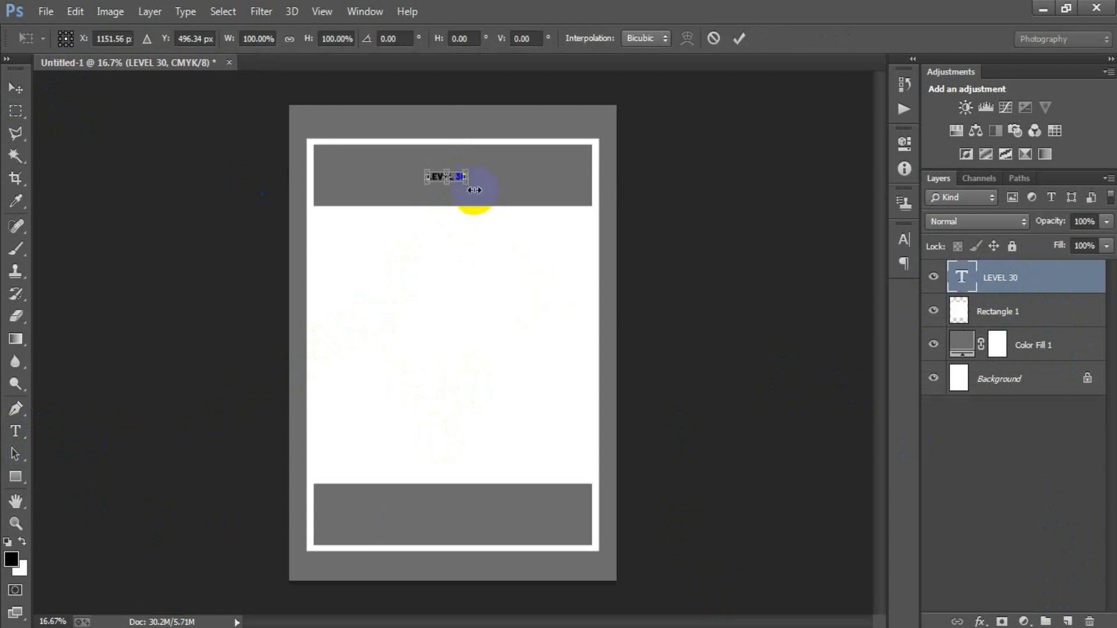
drag(472, 183, 579, 230)
drag(511, 194, 515, 188)
drag(600, 208, 603, 208)
click(737, 38)
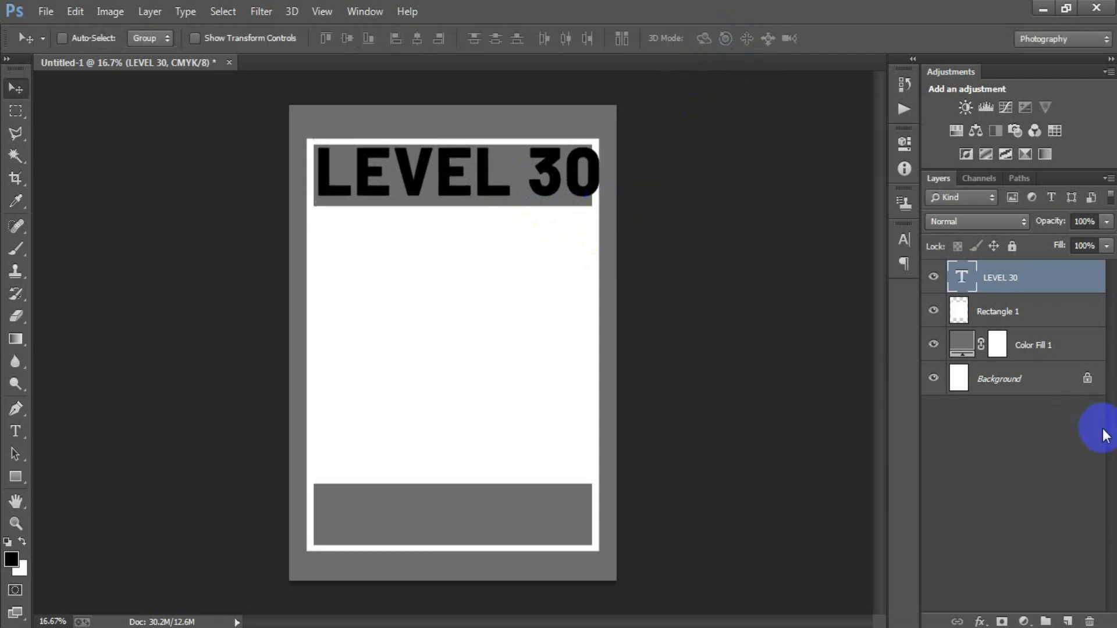
ctrl+click(1035, 379)
click(417, 38)
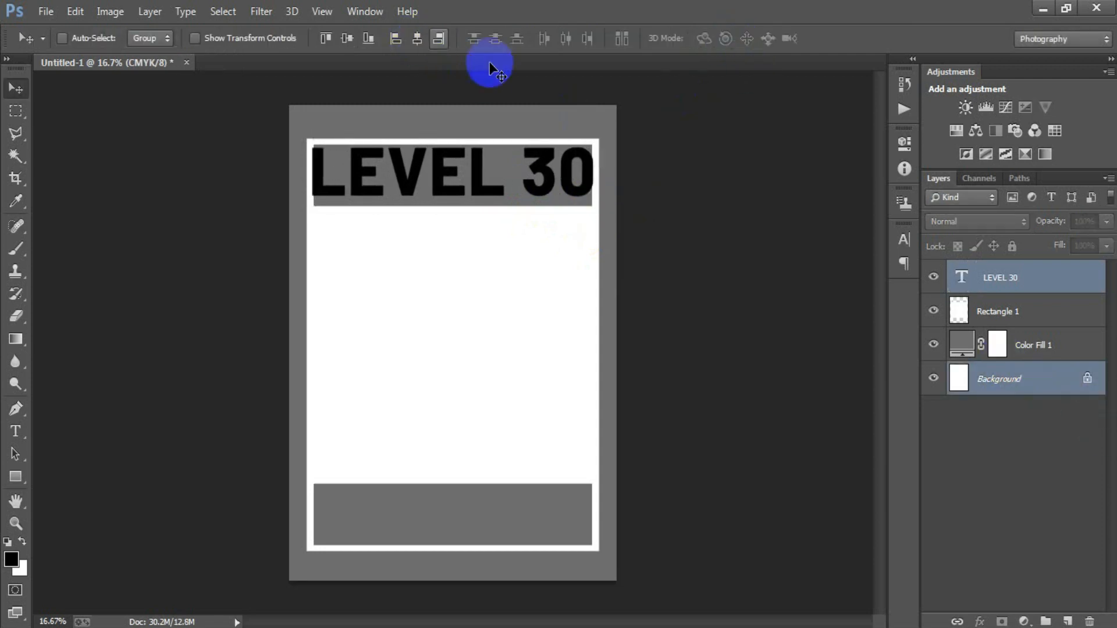
Scale the "LEVEL 30" text to 95.45% width and 107.01% height to fit the upper cutout, and recentre it horizontally on the Background.
click(1047, 285)
key(ctrl+t)
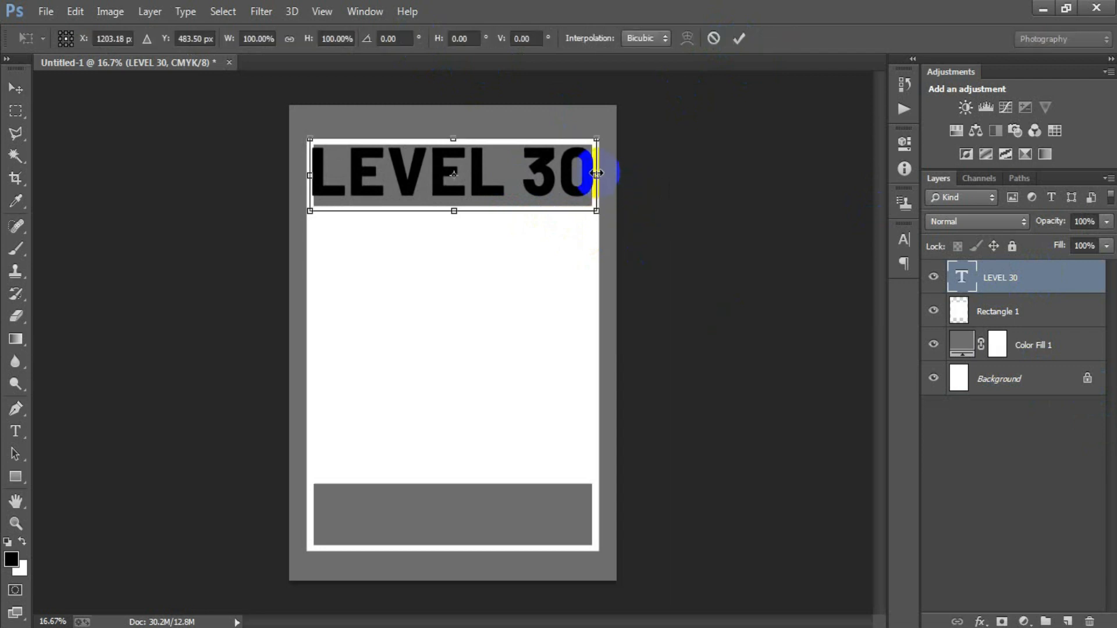
drag(594, 173, 589, 174)
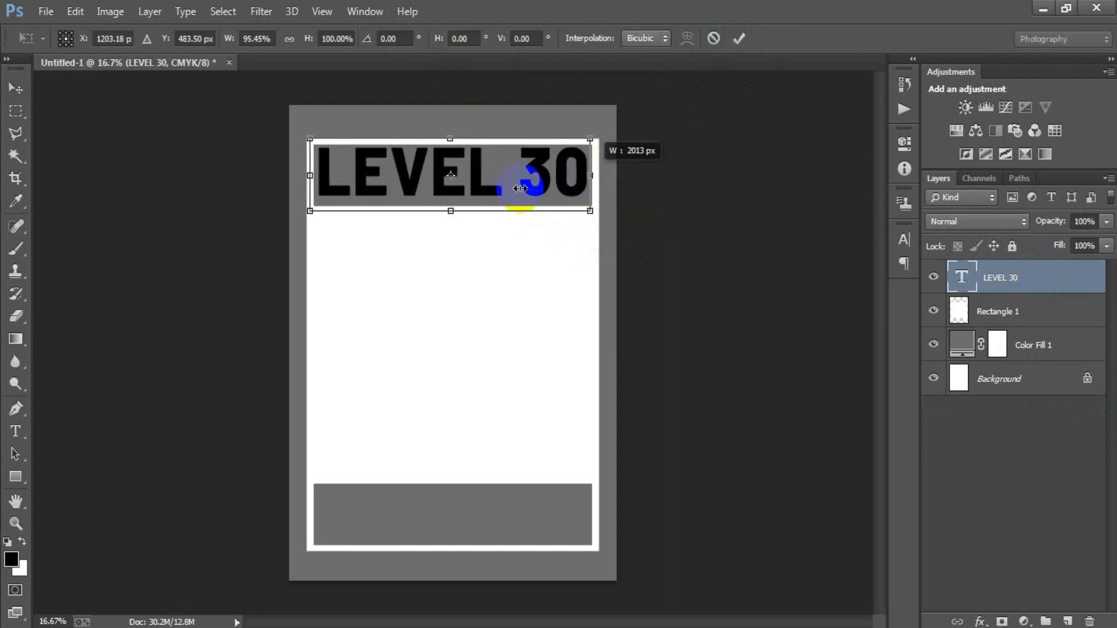
drag(590, 175, 590, 175)
drag(454, 211, 454, 220)
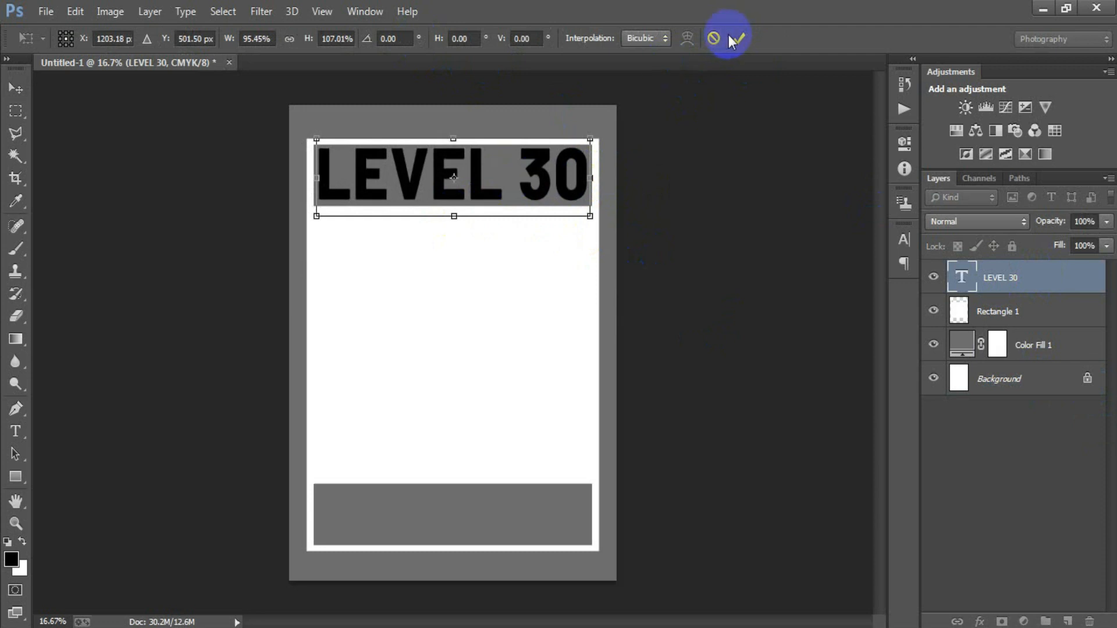
click(739, 38)
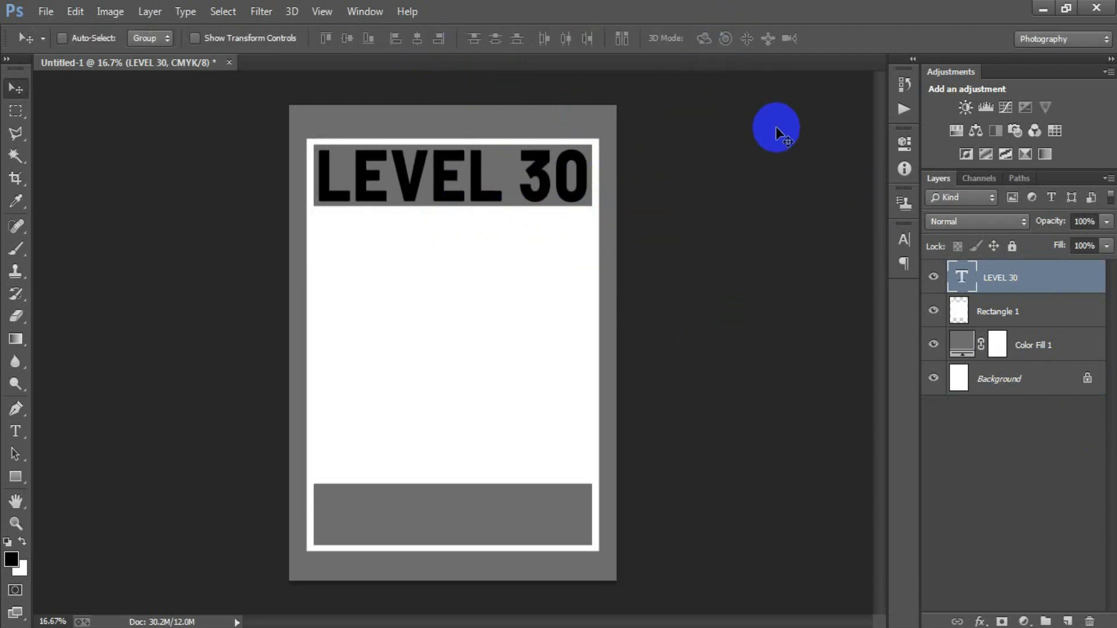
ctrl+click(1019, 385)
click(418, 40)
Duplicate the "LEVEL 30" text into the lower cutout and change the copy's wording to "UNLOCKED".
click(1012, 281)
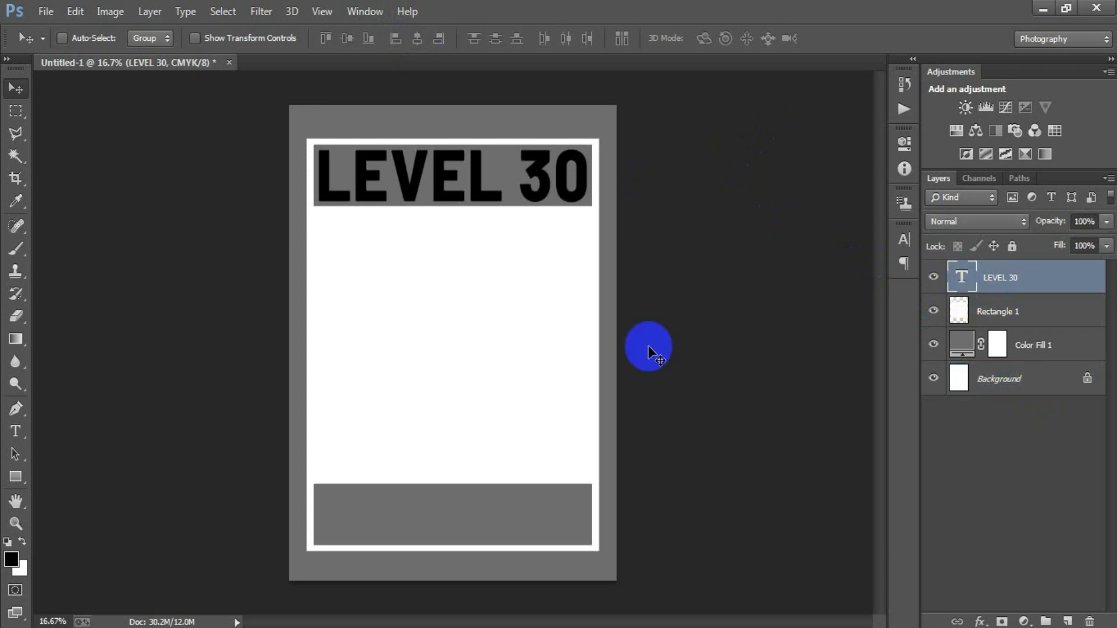
drag(478, 213, 459, 522)
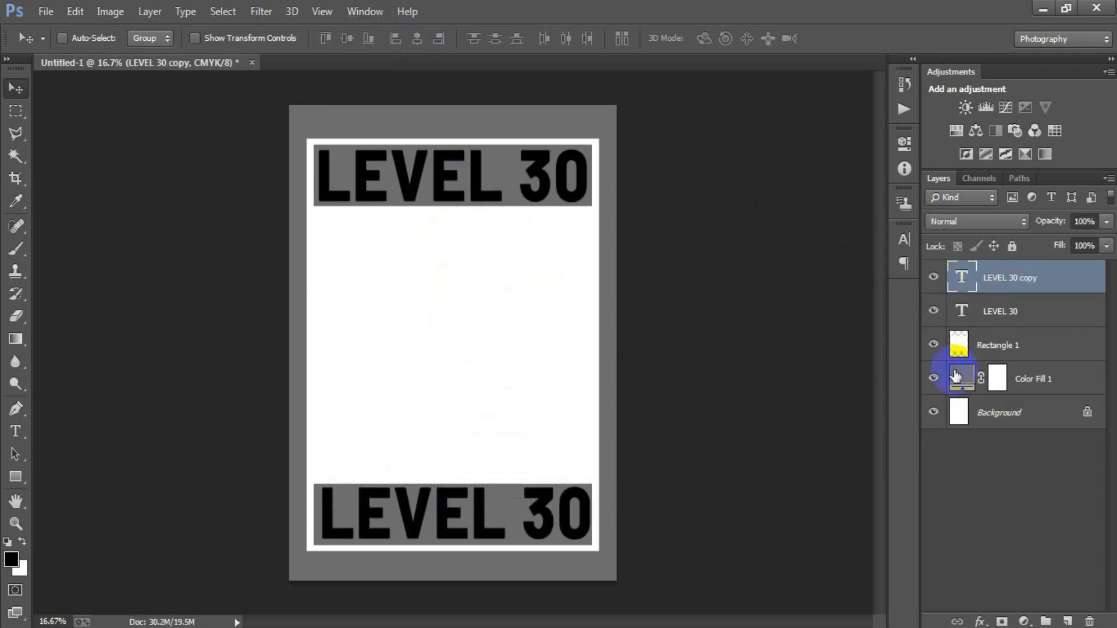
key(t)
double_click(556, 343)
text(UNLOCKED)
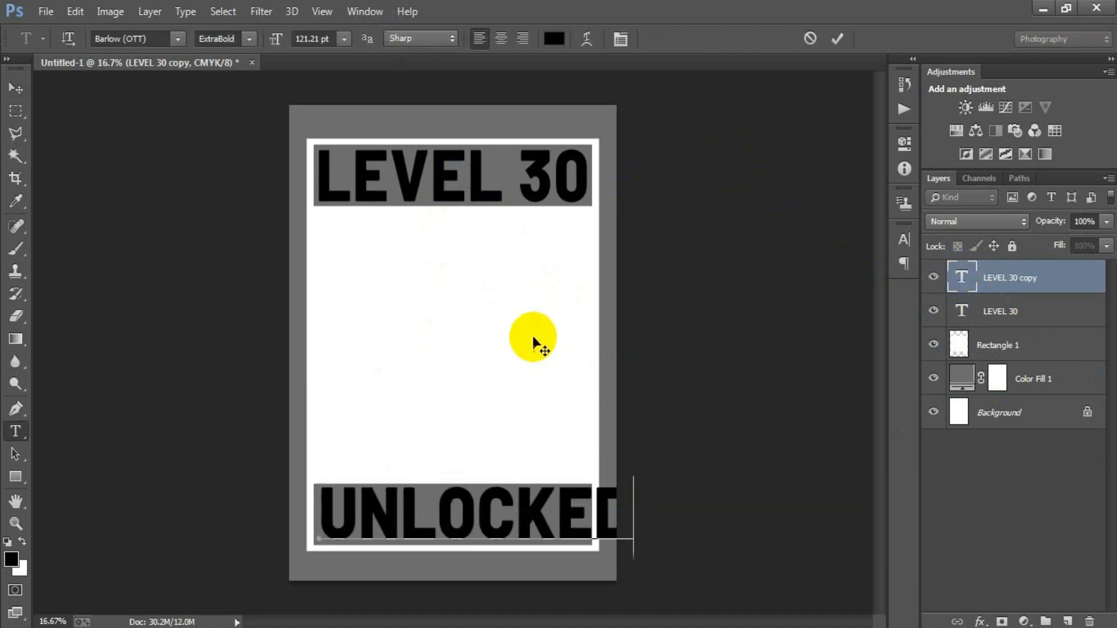
click(836, 27)
Narrow the "UNLOCKED" text to fit inside the lower cutout and centre it horizontally on the Background layer.
key(v)
mouse_move(531, 518)
mouse_down()
mouse_move(512, 524)
mouse_move(521, 521)
mouse_up()
key(ctrl+t)
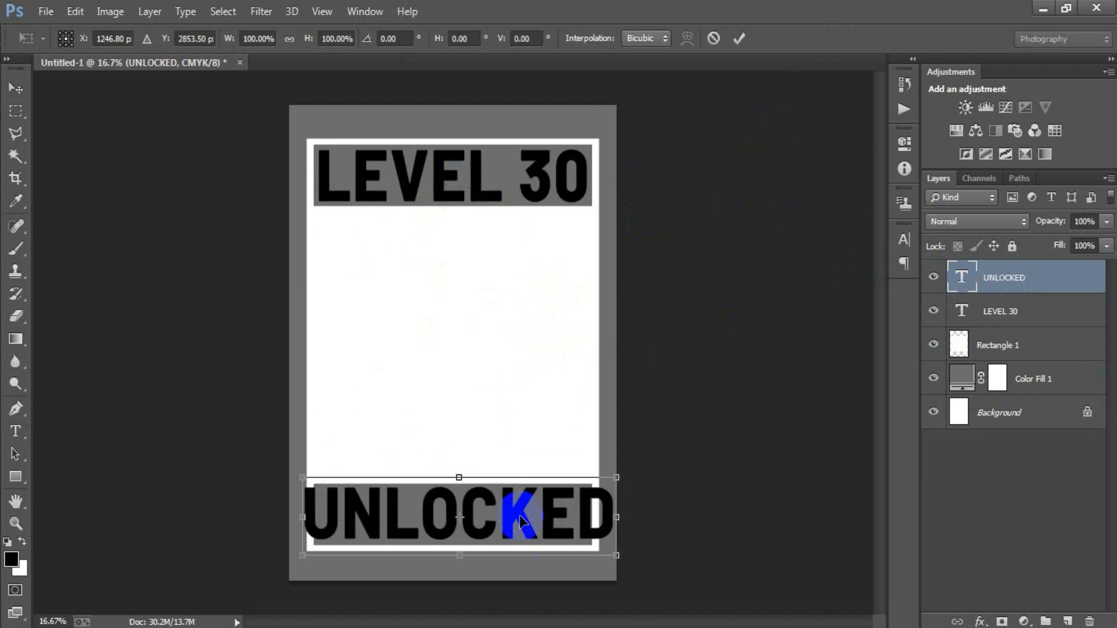
drag(615, 514, 602, 516)
click(739, 39)
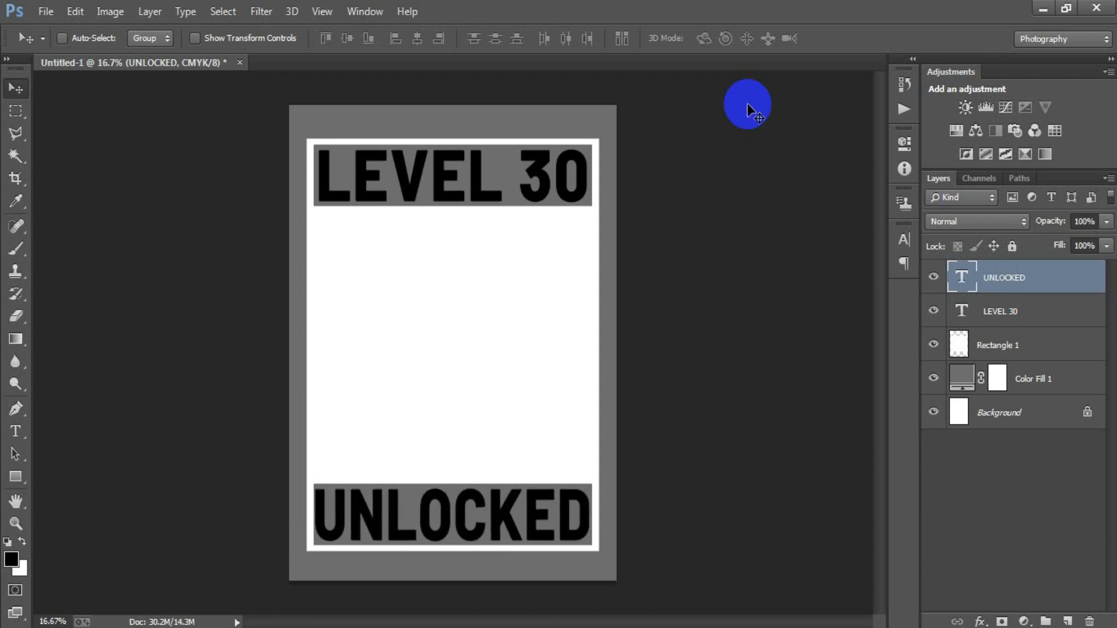
ctrl+click(1017, 425)
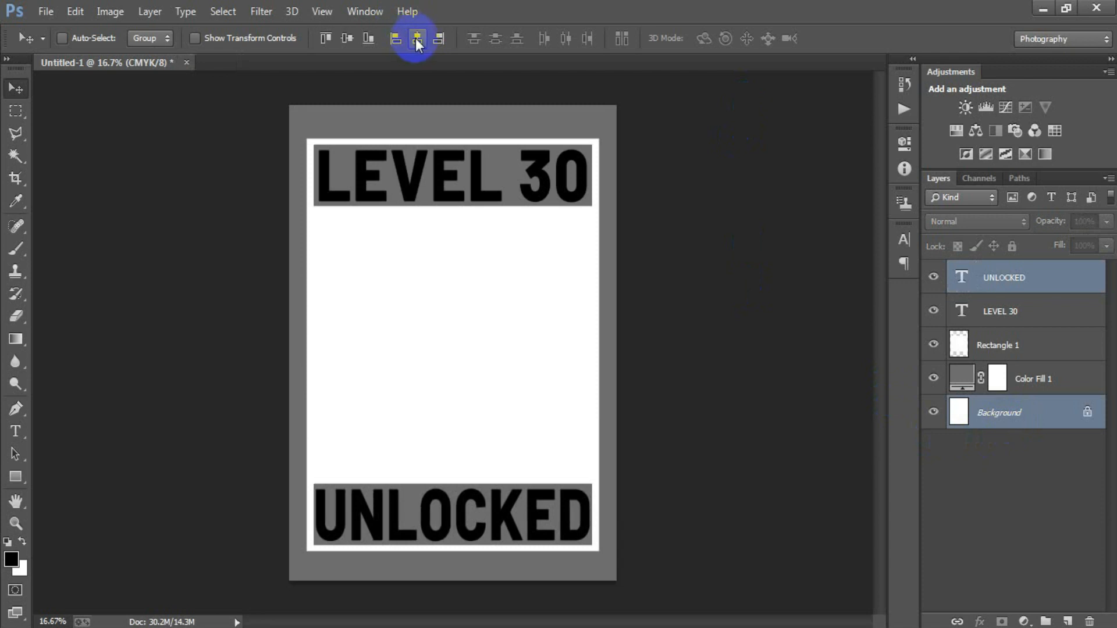
click(988, 277)
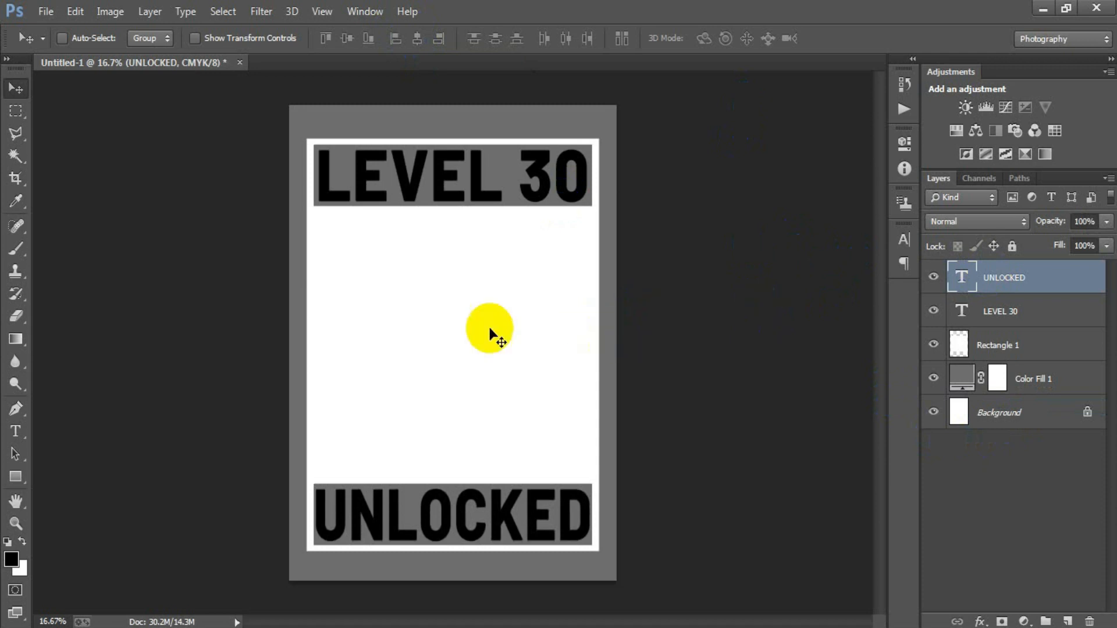
Change the text color of the "LEVEL 30" heading to white (ffffff).
click(997, 312)
click(903, 239)
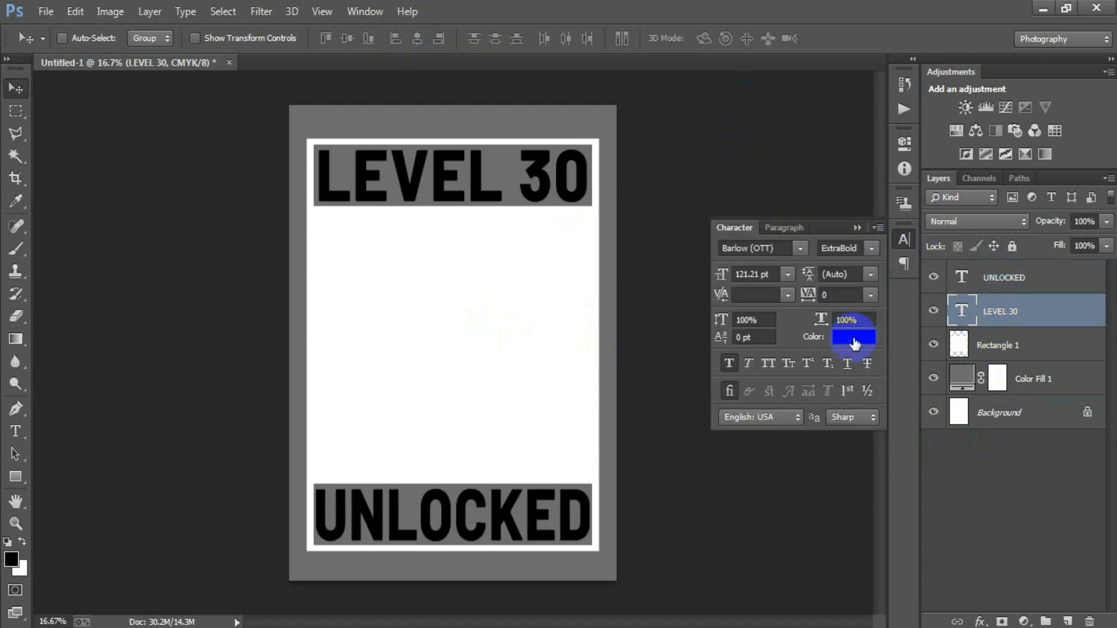
click(855, 324)
drag(667, 282, 605, 109)
click(992, 176)
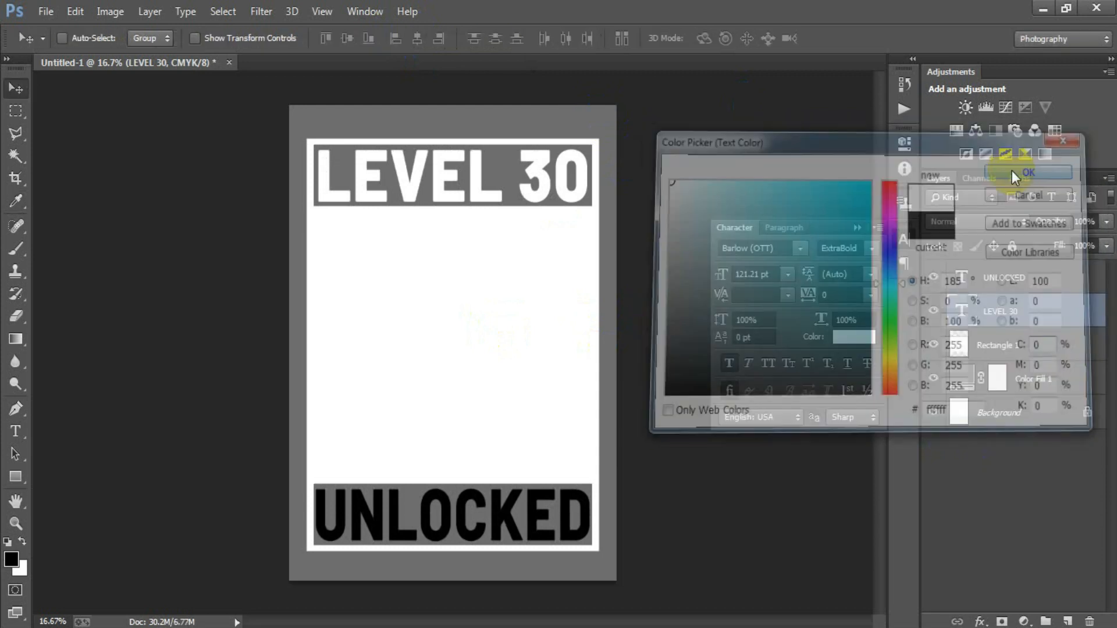
Change the text color of "UNLOCKED" to white (ffffff) and collapse the character settings.
click(987, 291)
click(848, 338)
drag(835, 342, 643, 100)
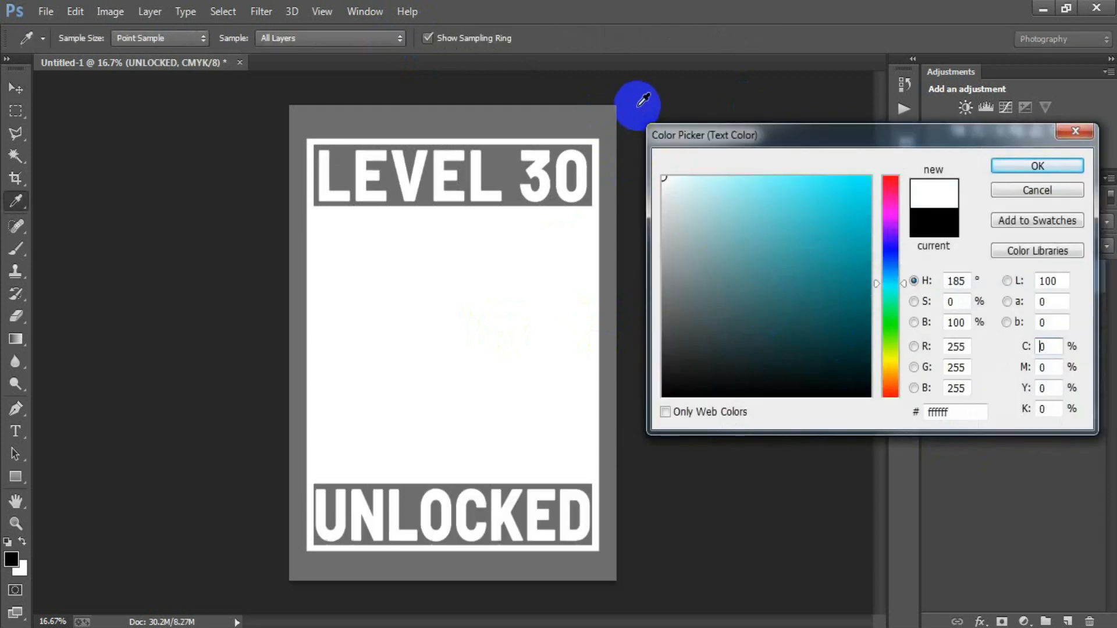
click(914, 281)
click(1029, 166)
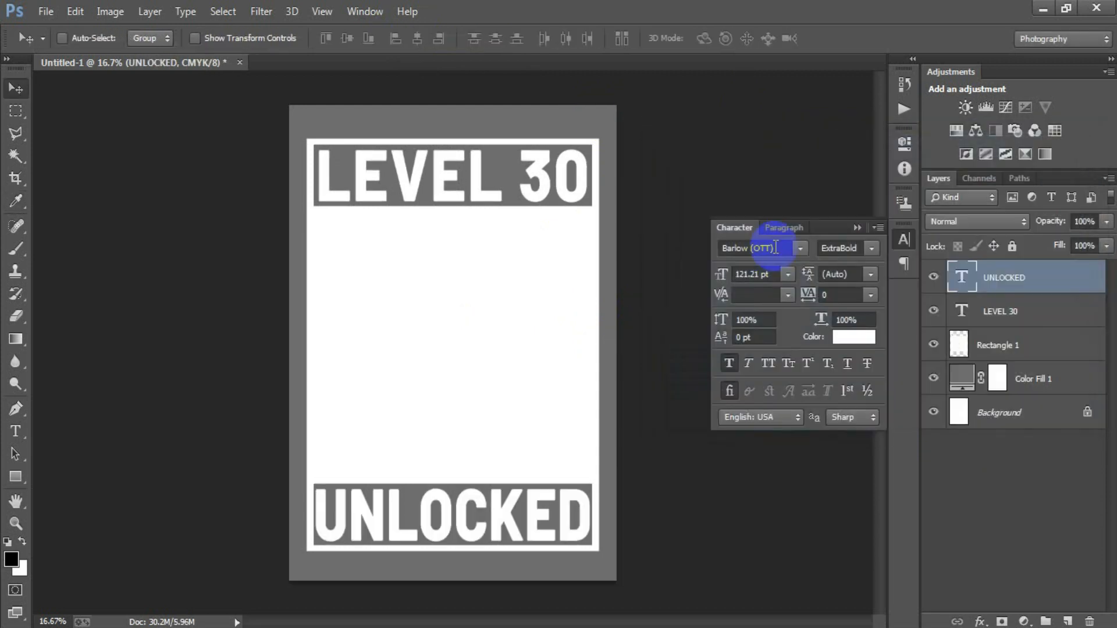
click(857, 228)
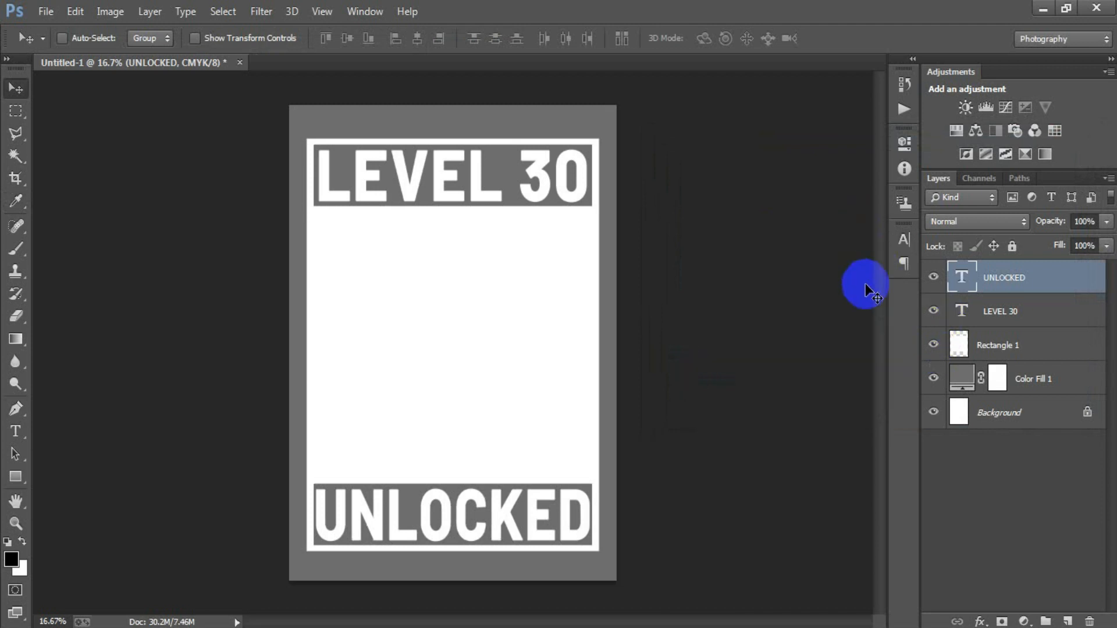
Merge both text layers with the white Rectangle 1 layer, and add a new empty layer above the result.
shift+click(981, 337)
key(ctrl+e)
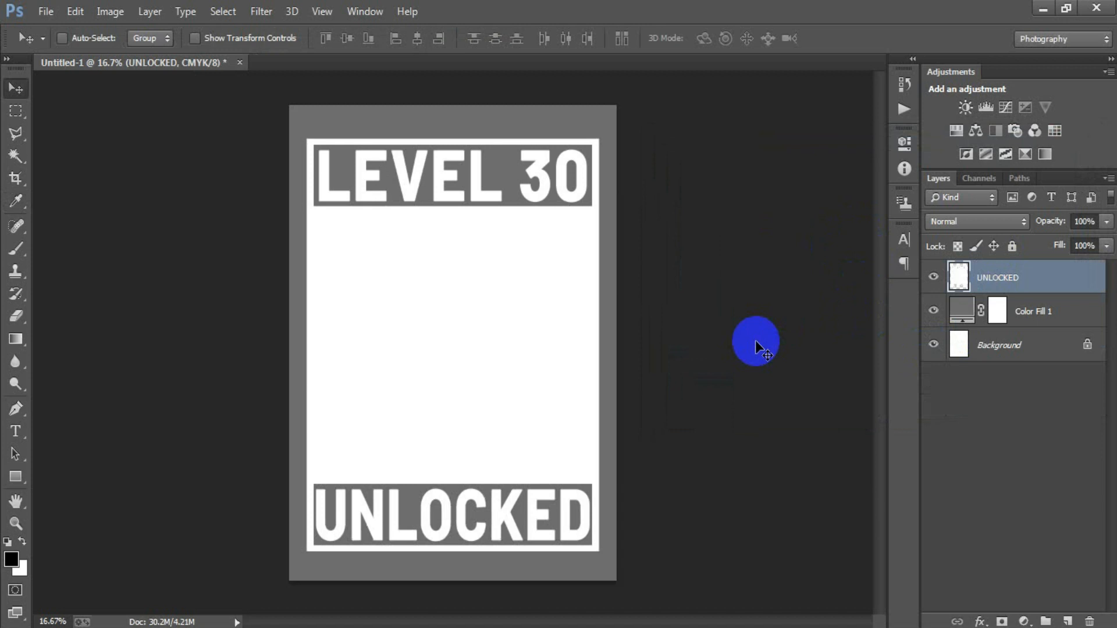
click(1072, 620)
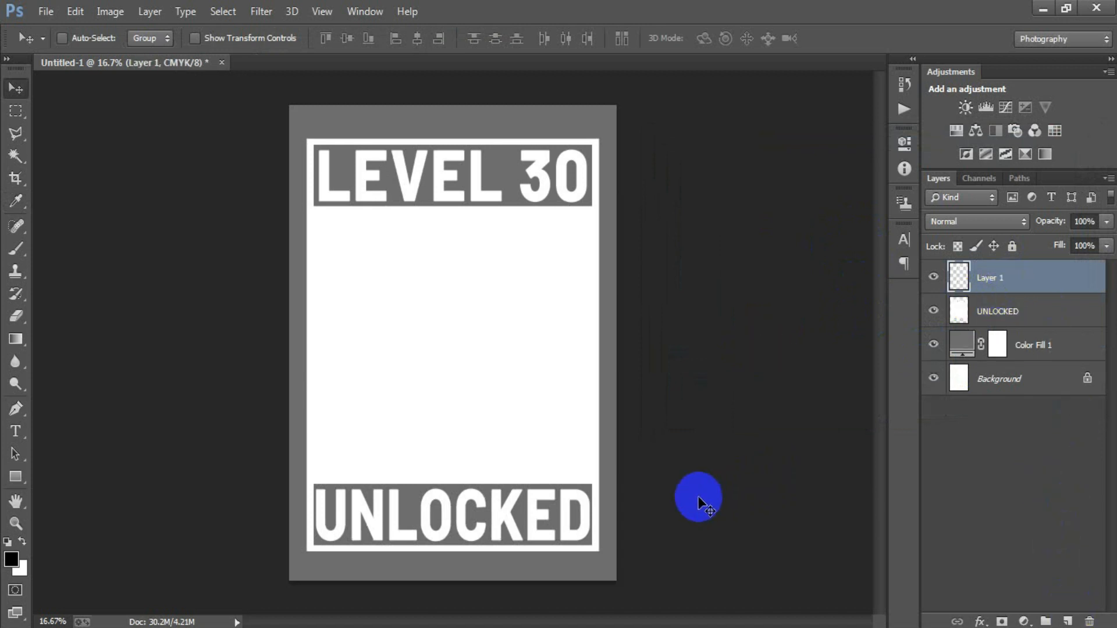
Draw a full-height vertical rectangle about 576 px wide and 3384 px high along the poster's left edge.
click(15, 477)
click(55, 473)
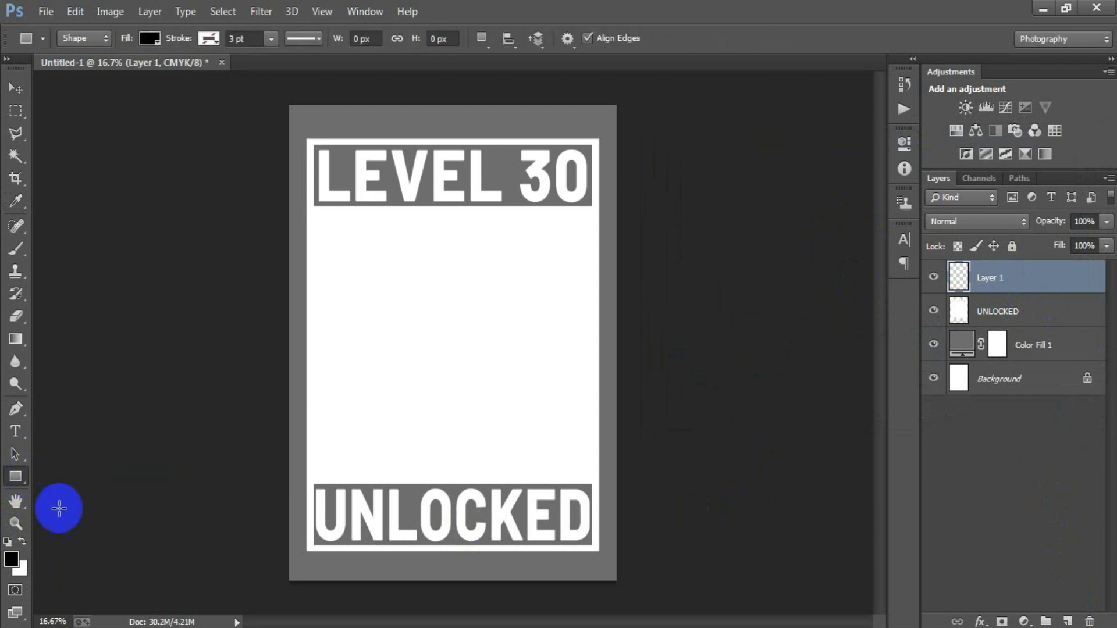
drag(286, 103, 363, 591)
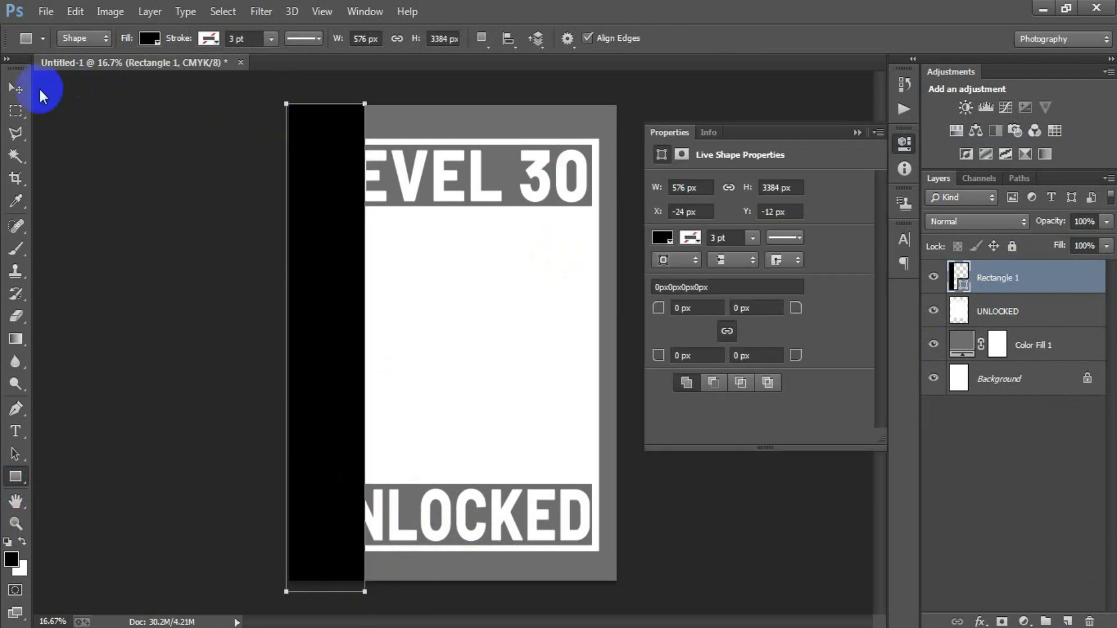
click(17, 87)
Set the vertical rectangle's fill color to FFF1B6 and collapse its shape properties.
double_click(959, 278)
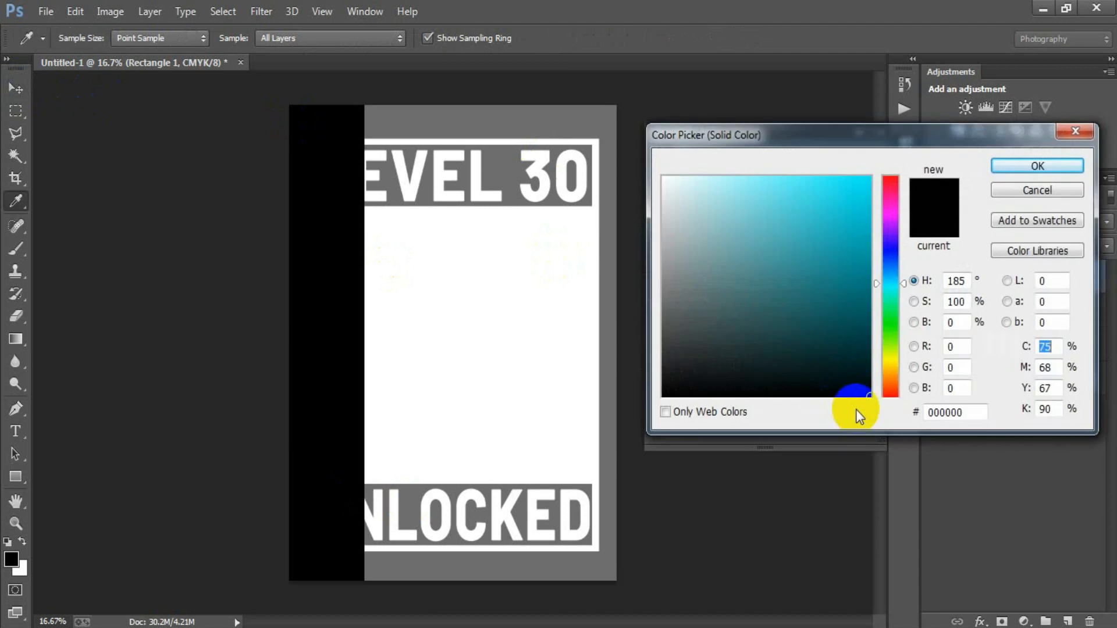
drag(789, 136, 670, 140)
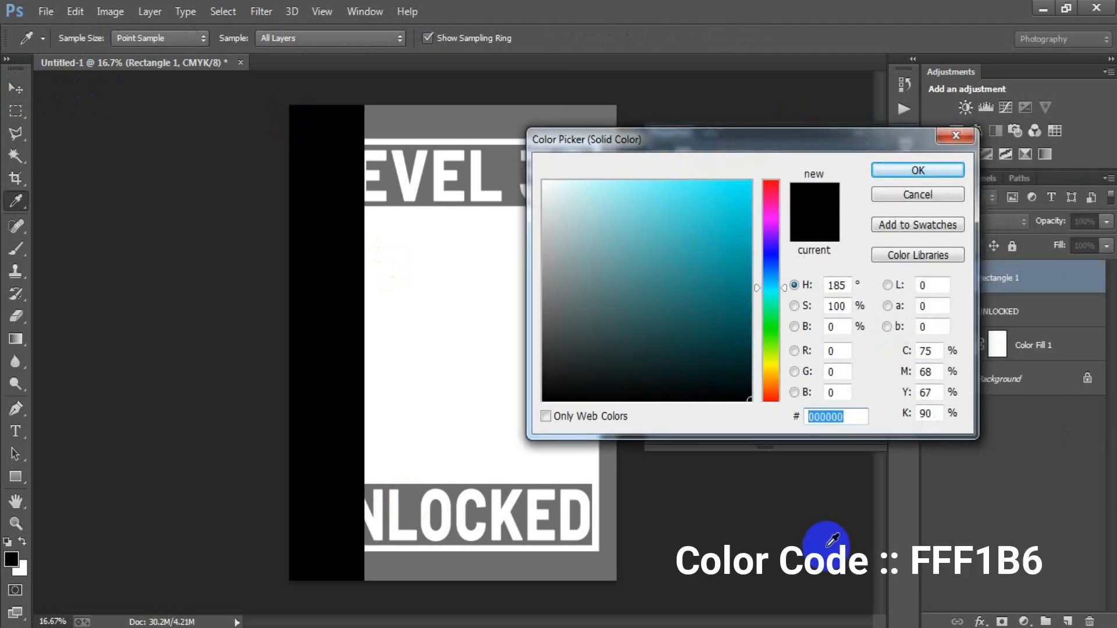
text(FFF1)
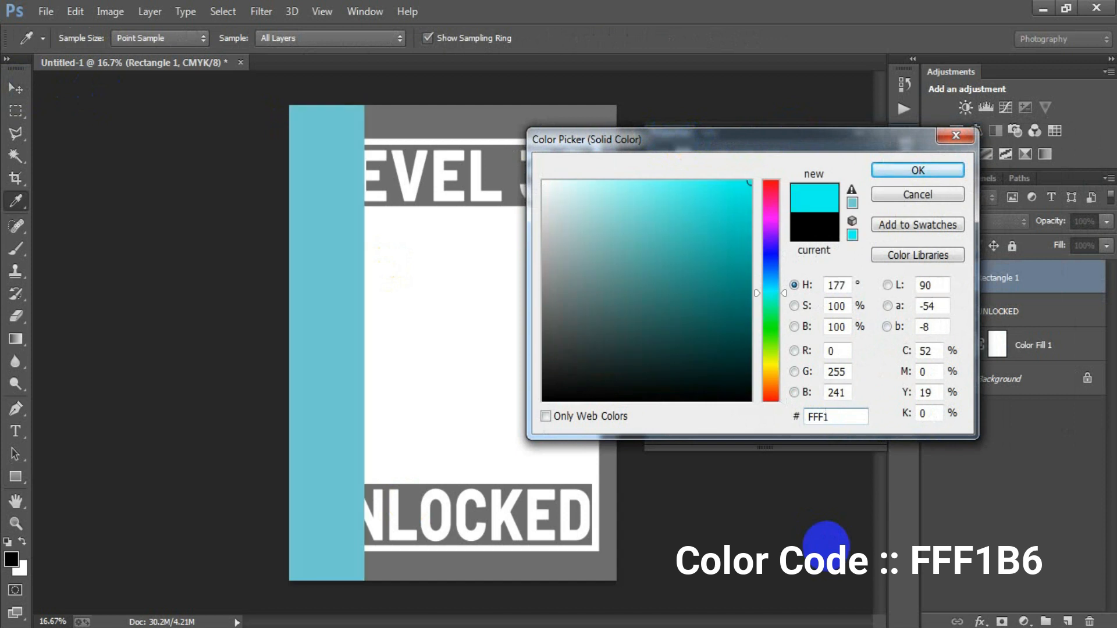
text(B6)
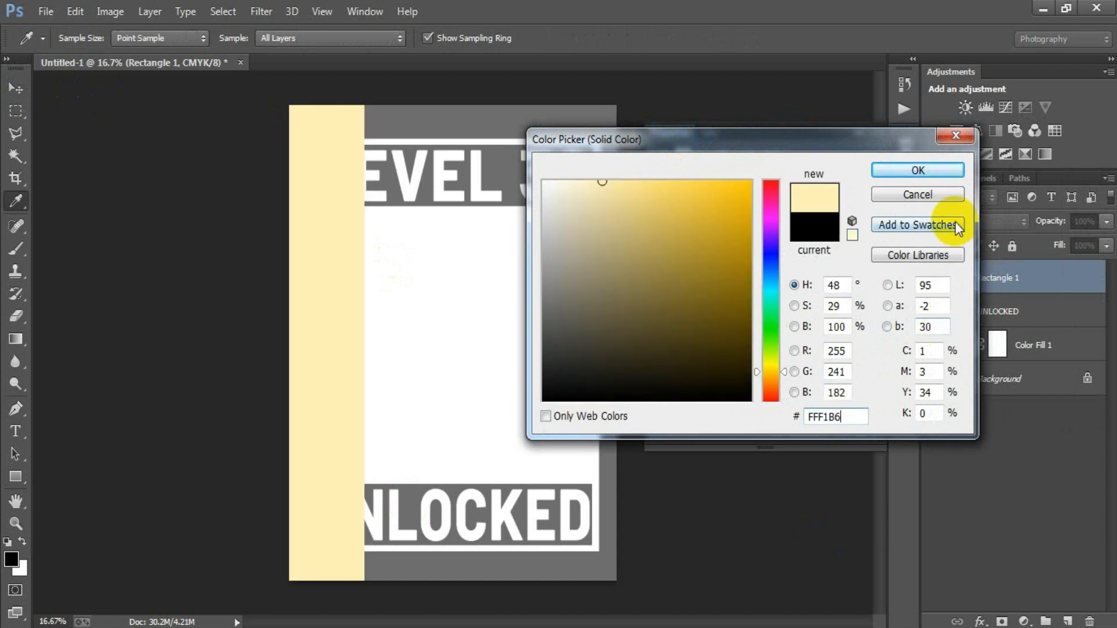
click(899, 170)
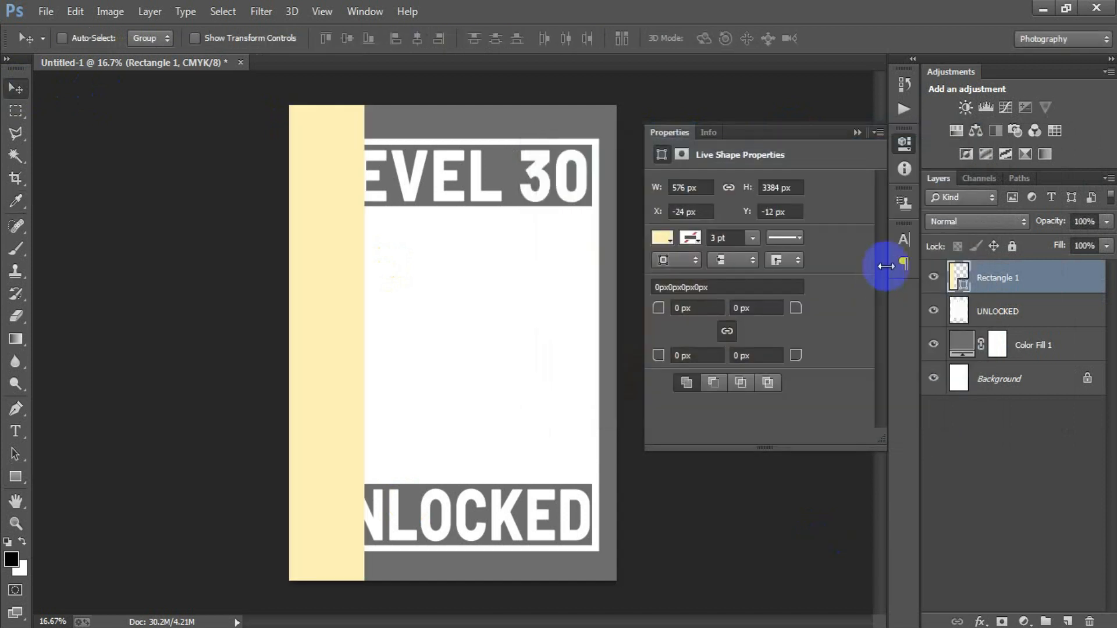
click(857, 133)
Duplicate the cream strip, place the copy directly to its right, and set the copy's fill color to c0c12e.
key(ctrl+j)
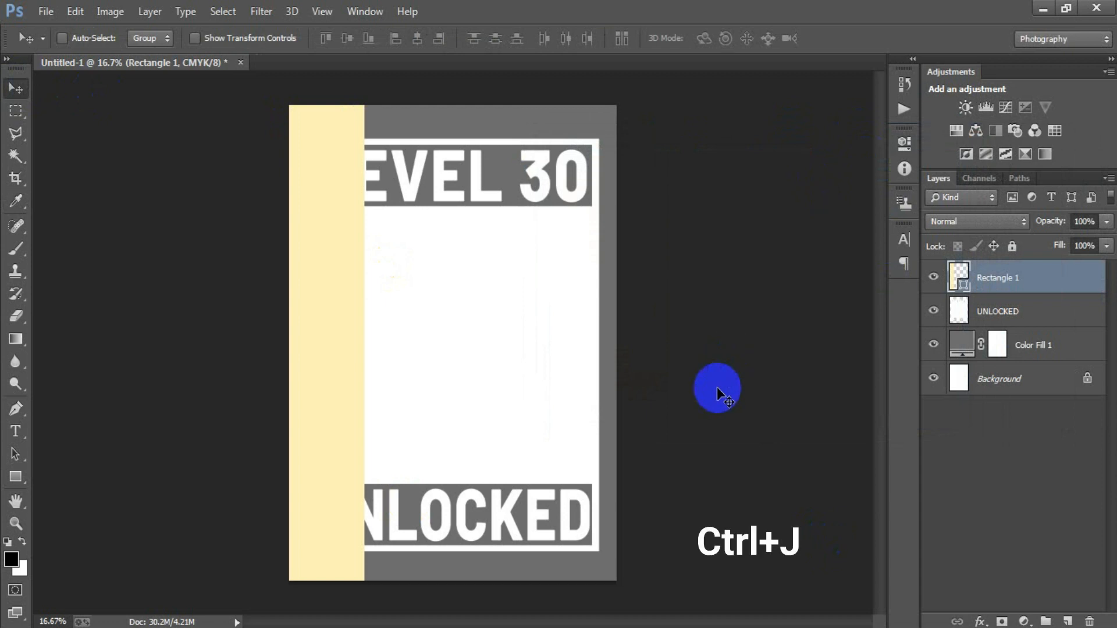
drag(358, 379, 407, 380)
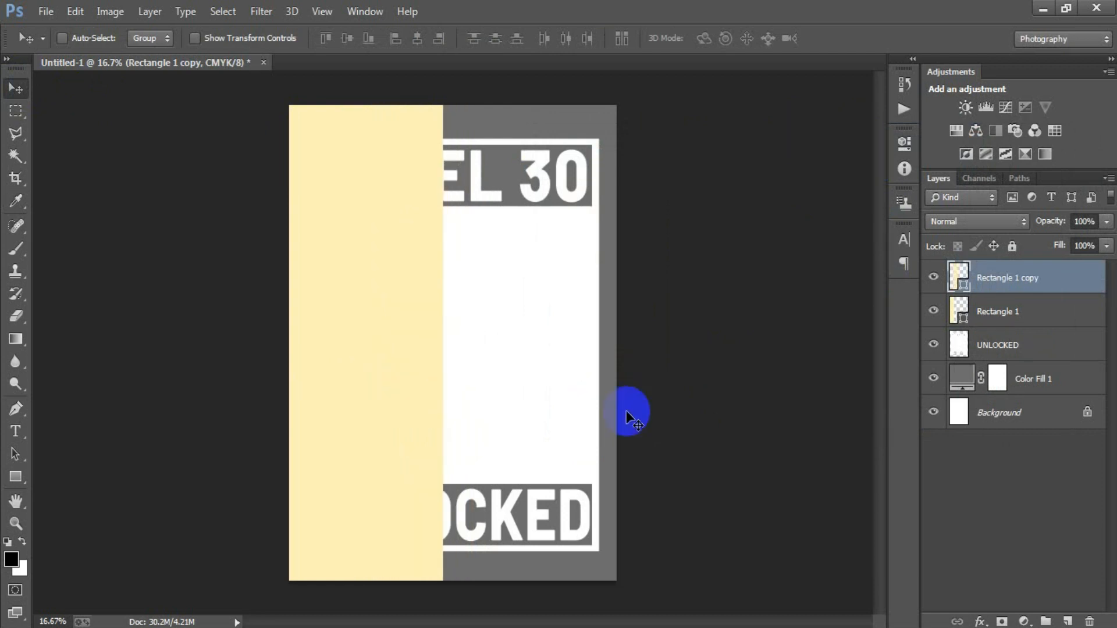
double_click(959, 278)
click(850, 417)
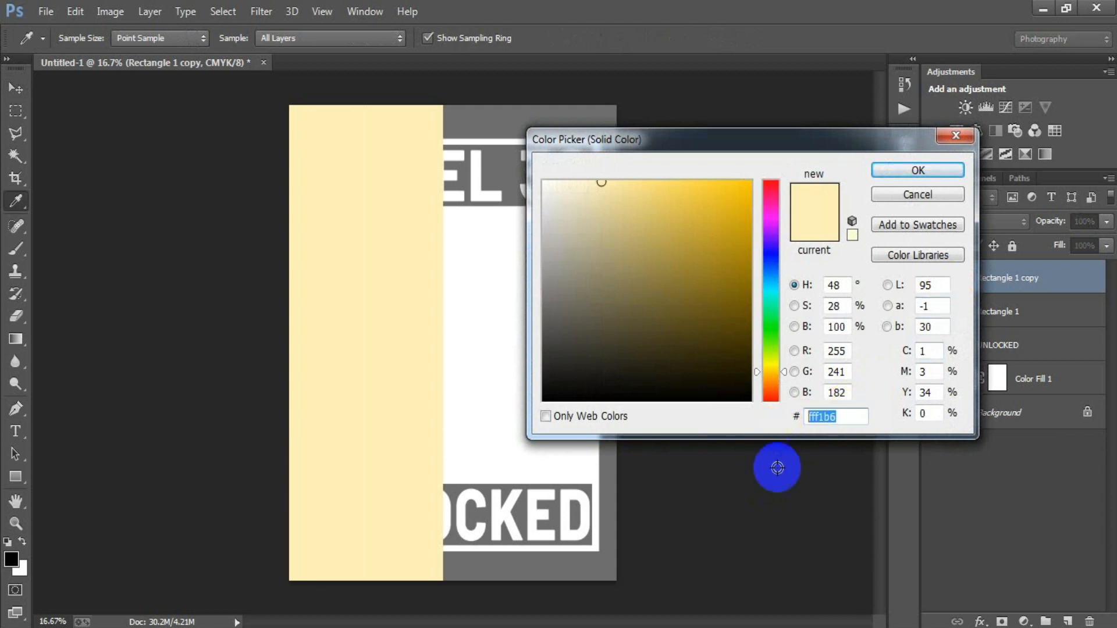
text(C0C12e)
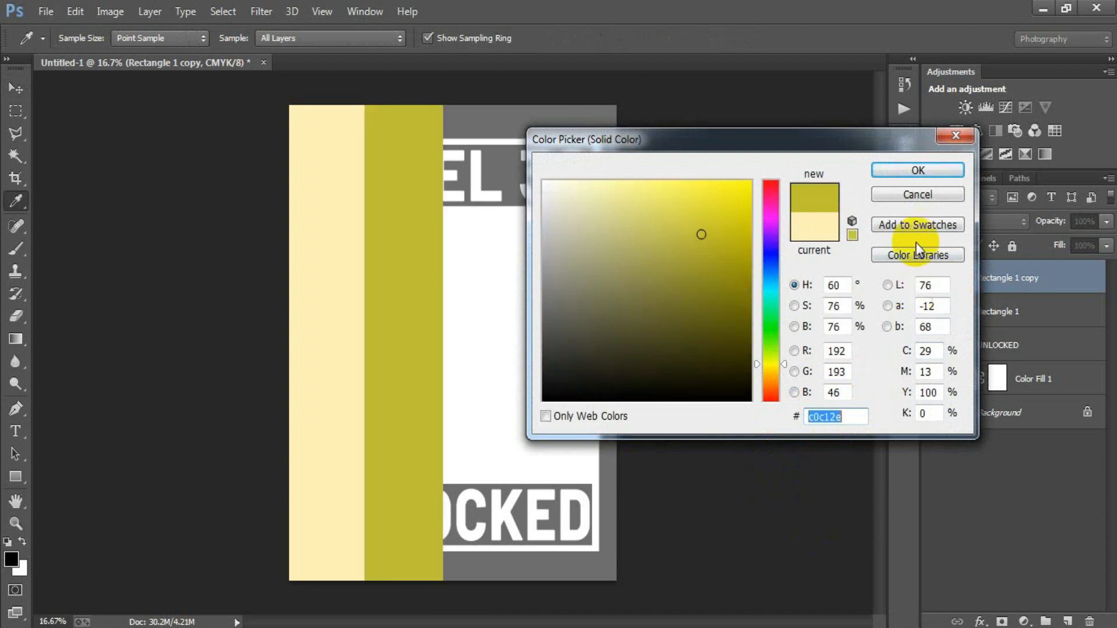
click(900, 168)
key(v)
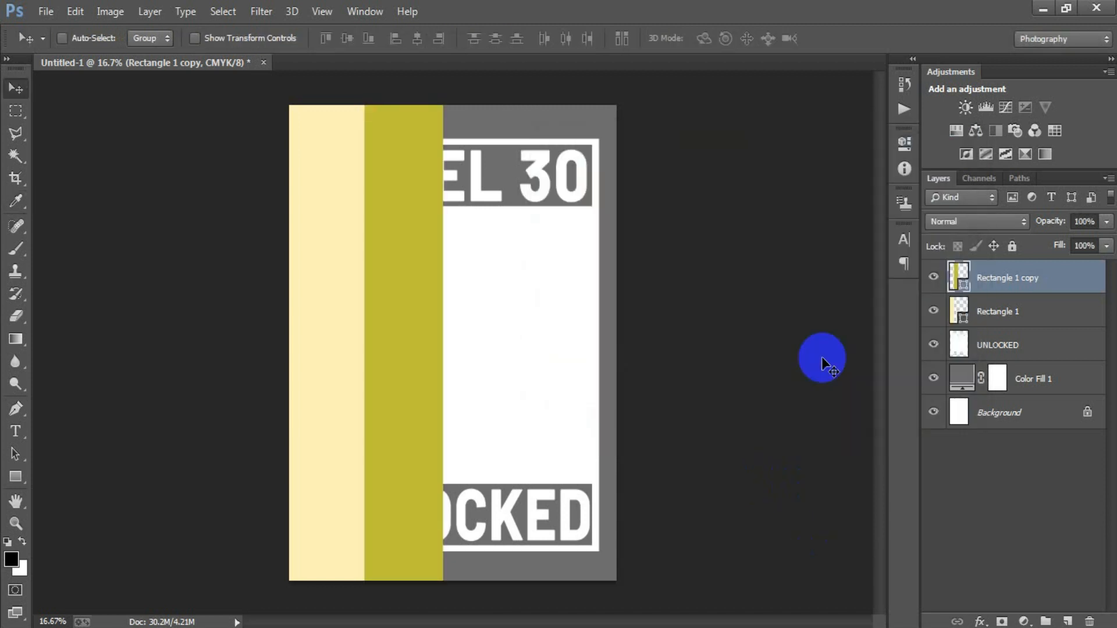
Duplicate the olive strip and place the copy directly to its right, with no gap between the two strips.
key(ctrl+j)
key(shift+Right)
key(shift+Right)
key(shift+Right)
key(shift+Right)
key(shift+Right)
key(shift+Right)
key(shift+Right)
key(shift+Right)
key(shift+Right)
key(shift+Right)
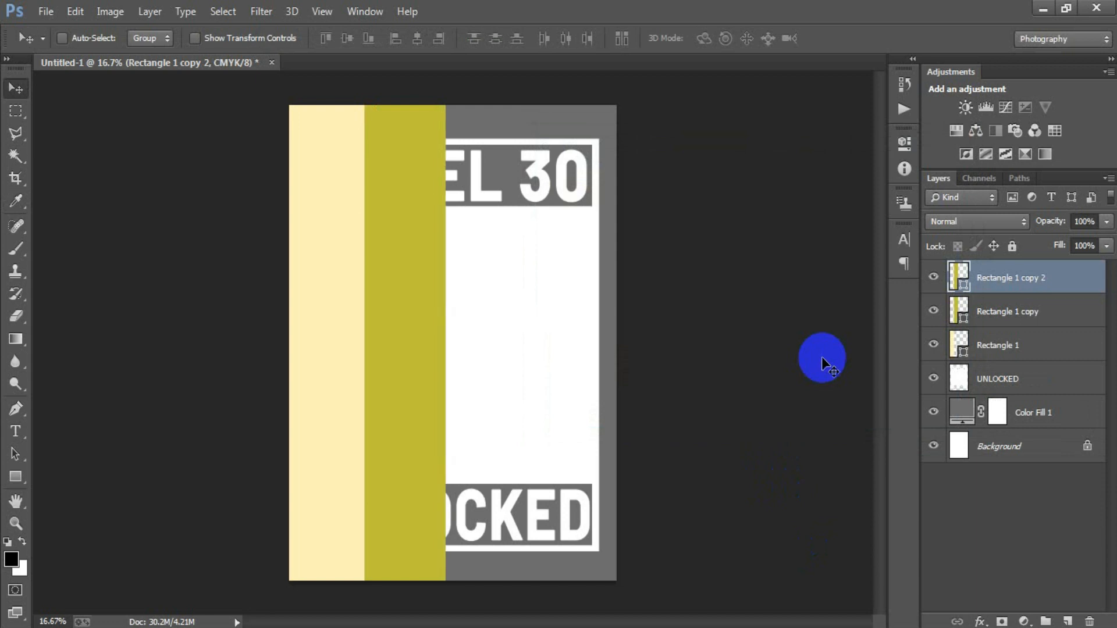
key(shift+Right)
key(shift+Right)
key(shift+Right)
key(shift+Right)
key(shift+Right)
key(shift+Right)
key(shift+Right)
key(shift+Right)
key(shift+Right)
key(shift+Right)
key(shift+Right)
key(shift+Right)
key(shift+Right)
key(shift+Right)
key(shift+Right)
key(shift+Right)
key(shift+Right)
key(shift+Right)
key(shift+Right)
key(shift+Right)
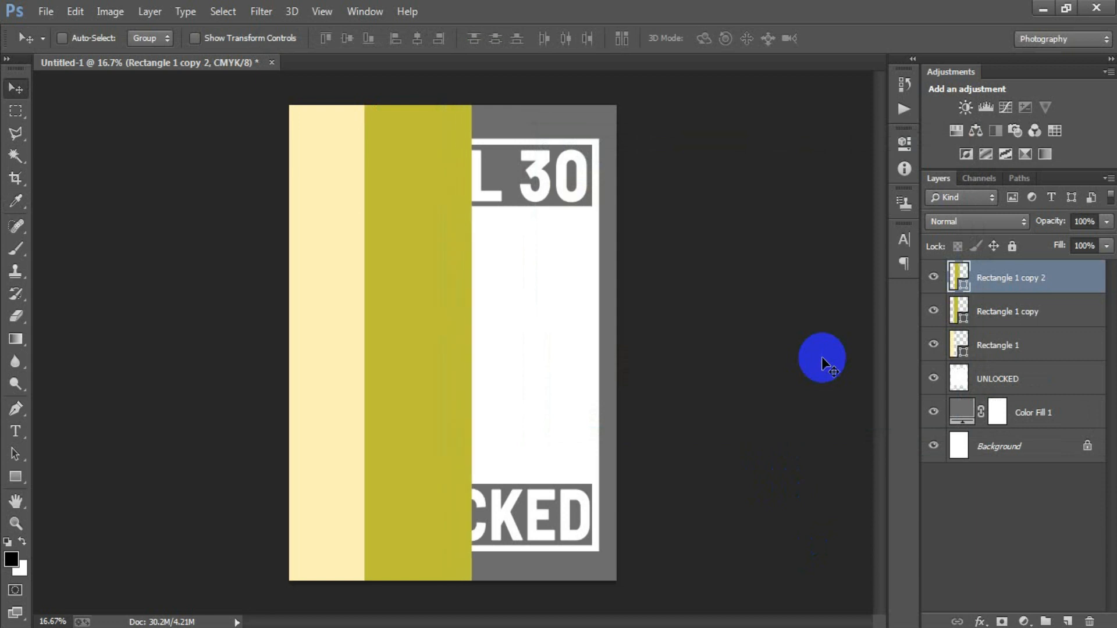
key(shift+Right)
key(shift+Right)
key(shift+Right)
key(shift+Right)
key(shift+Right)
key(shift+Right)
key(shift+Right)
key(shift+Right)
key(shift+Right)
key(shift+Right)
key(shift+Right)
key(shift+Right)
key(shift+Right)
key(shift+Right)
key(shift+Right)
key(shift+Right)
key(shift+Right)
key(shift+Right)
key(shift+Right)
key(shift+Right)
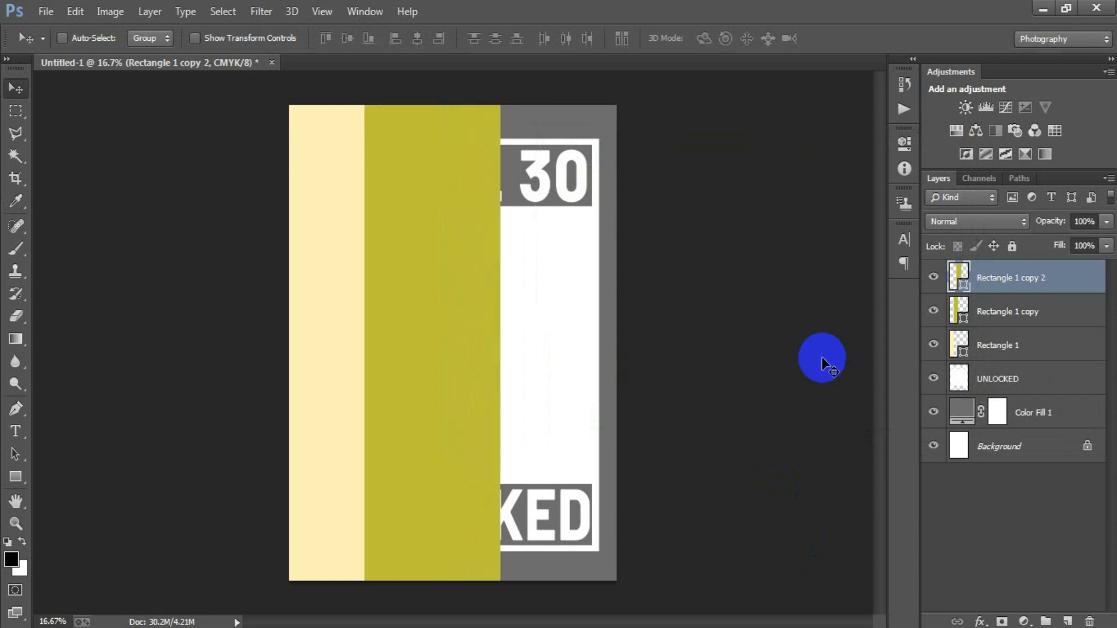
key(shift+Right)
key(shift+Right)
key(shift+Right)
key(shift+Right)
key(shift+Right)
key(shift+Right)
key(shift+Right)
key(shift+Right)
key(shift+Right)
key(shift+Right)
key(shift+Right)
key(shift+Right)
key(shift+Right)
key(shift+Right)
key(shift+Right)
key(shift+Right)
key(shift+Right)
key(shift+Right)
key(shift+Right)
key(shift+Right)
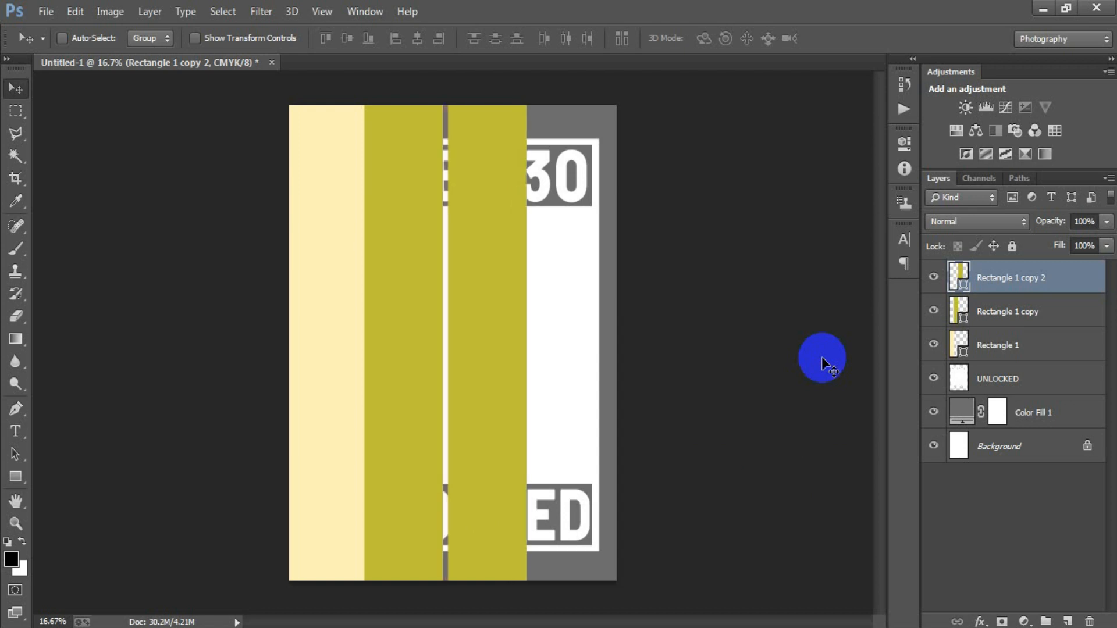
key(shift+Left)
key(shift+Left)
key(shift+Left)
key(shift+Left)
key(shift+Left)
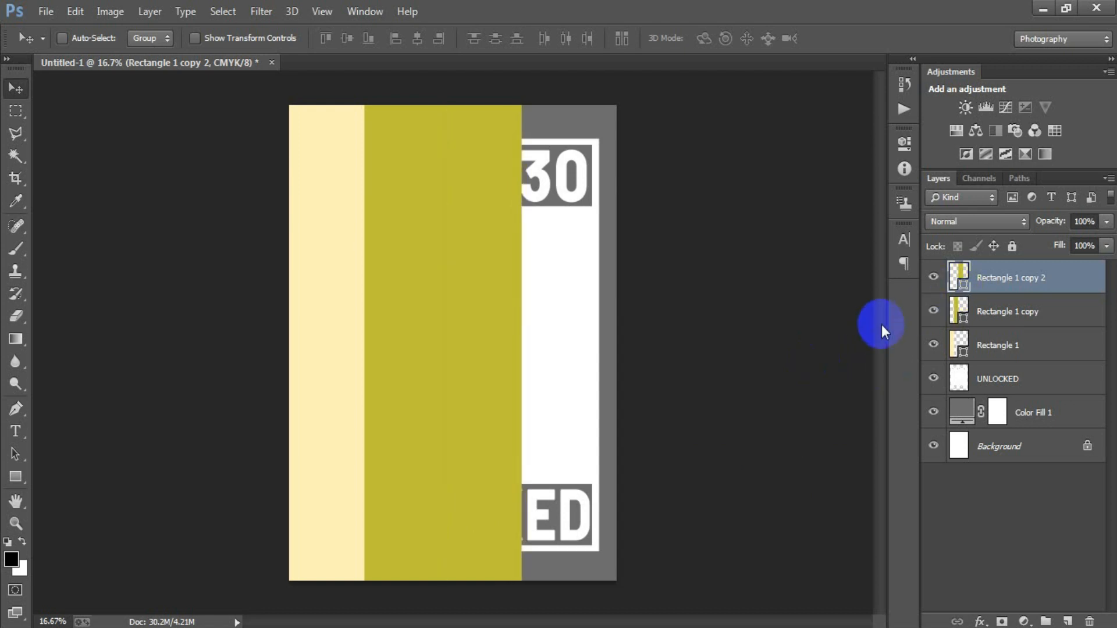
Set the fill color of the third strip, Rectangle 1 copy 2, to FFB533.
double_click(958, 279)
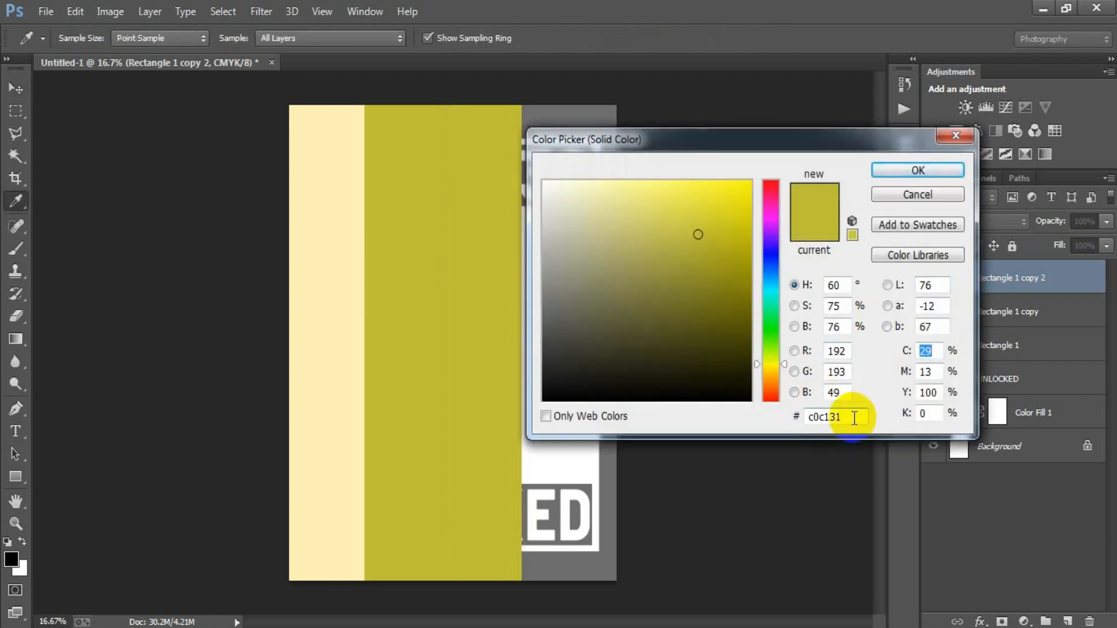
double_click(854, 417)
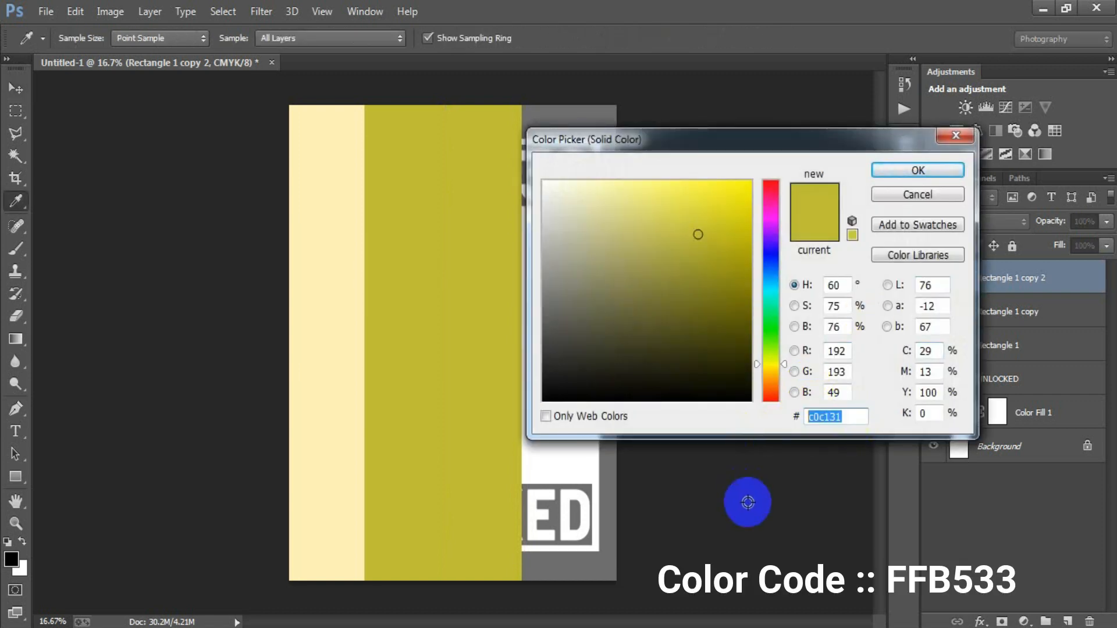
text(FFB533)
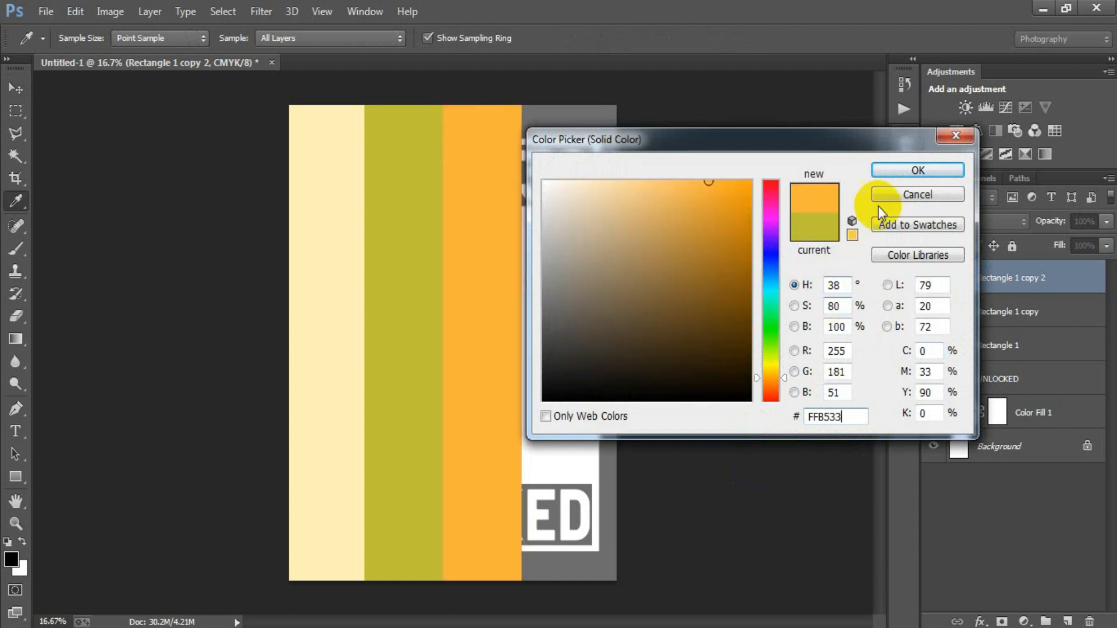
click(893, 170)
Duplicate the orange strip and place the copy directly to its right as the fourth full-height strip.
key(ctrl+j)
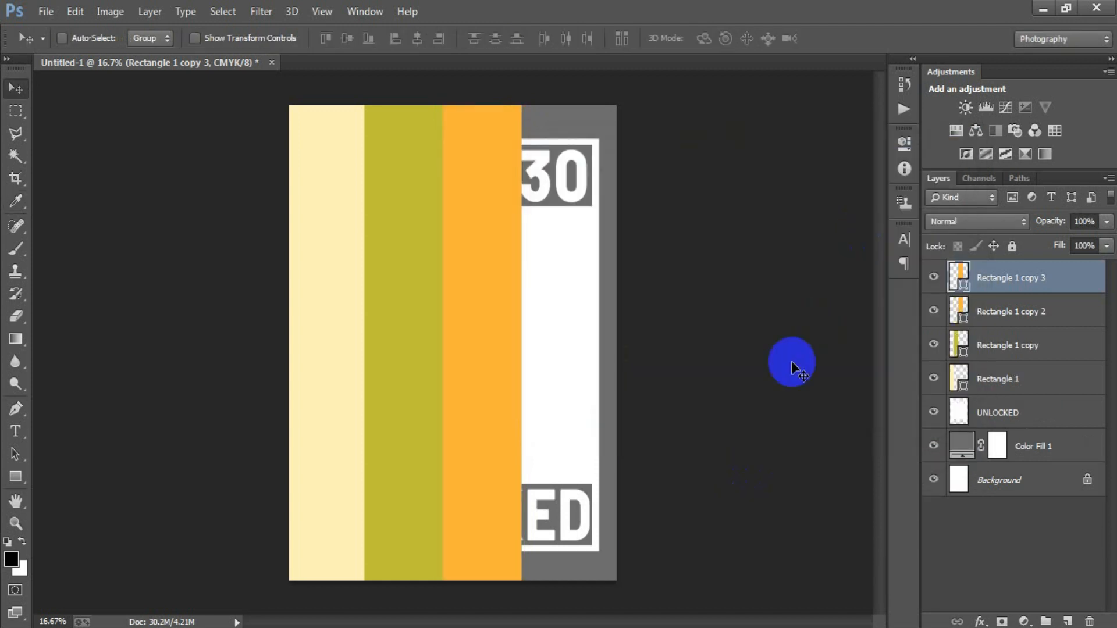
key(shift+Right)
key(shift+Right)
key(shift+Right)
key(shift+Right)
key(shift+Right)
key(shift+Right)
key(shift+Right)
key(shift+Right)
key(shift+Right)
key(shift+Right)
key(shift+Right)
key(shift+Right)
key(shift+Right)
key(shift+Right)
key(shift+Right)
key(shift+Right)
key(shift+Right)
key(shift+Right)
key(shift+Right)
key(shift+Right)
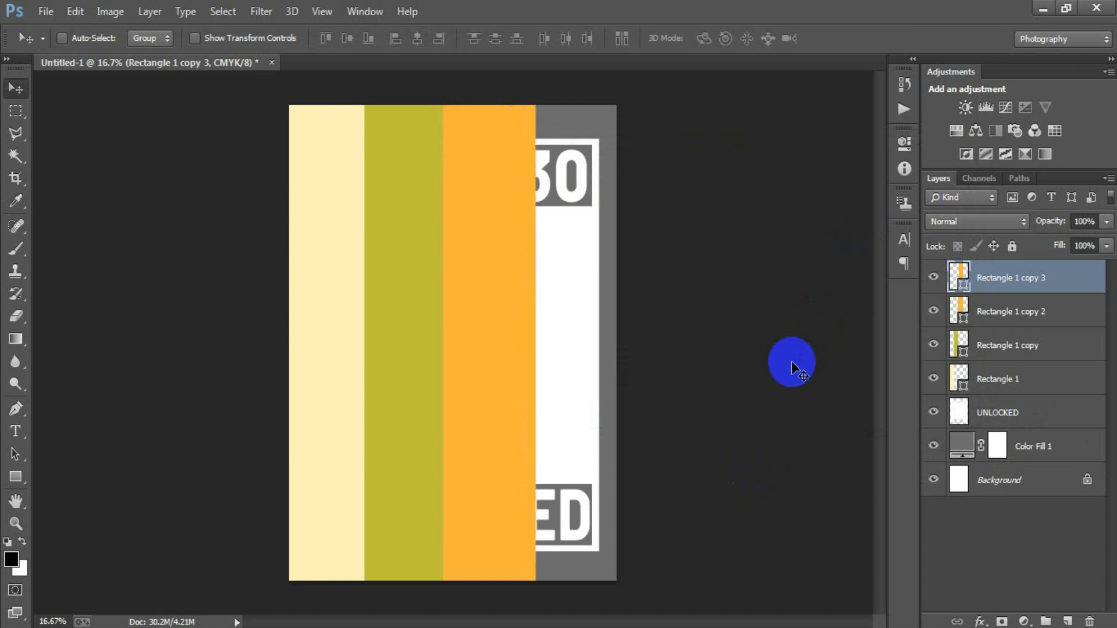
key(shift+Right)
key(shift+Right)
key(shift+Right)
key(shift+Right)
key(shift+Right)
key(shift+Right)
key(shift+Right)
key(shift+Right)
key(shift+Right)
key(shift+Right)
key(shift+Right)
key(shift+Right)
key(shift+Right)
key(shift+Right)
key(shift+Right)
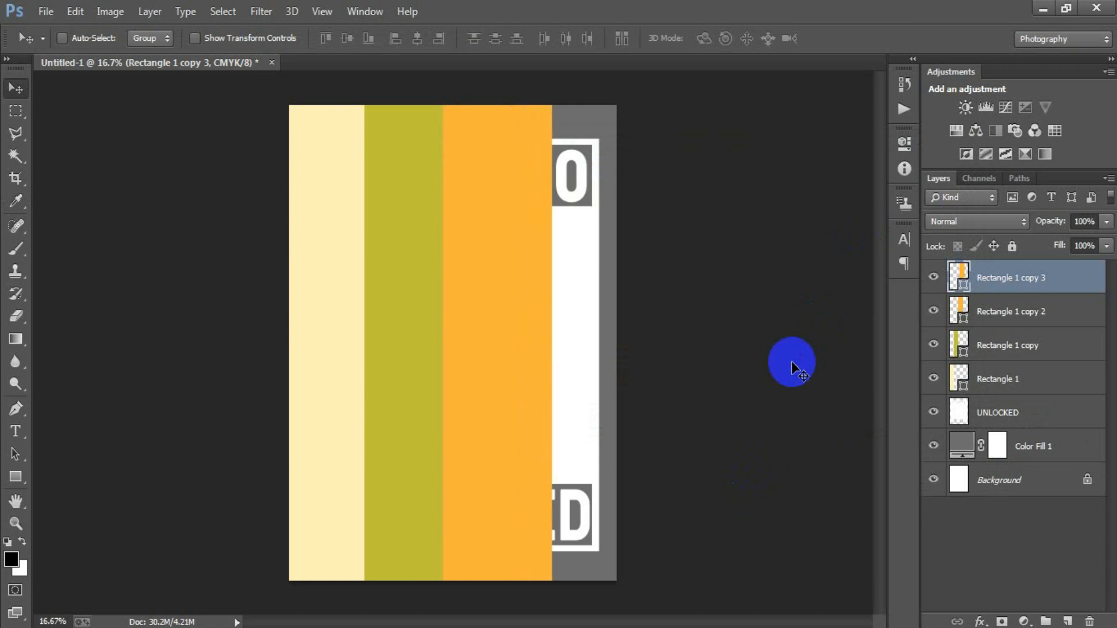
key(shift+Right)
key(shift+Right)
key(shift+Right)
key(shift+Right)
key(shift+Right)
key(shift+Right)
key(shift+Right)
key(shift+Right)
key(shift+Right)
key(shift+Right)
key(shift+Right)
key(shift+Right)
key(shift+Right)
key(shift+Right)
key(shift+Right)
key(shift+Right)
key(shift+Right)
key(shift+Right)
key(shift+Right)
key(shift+Right)
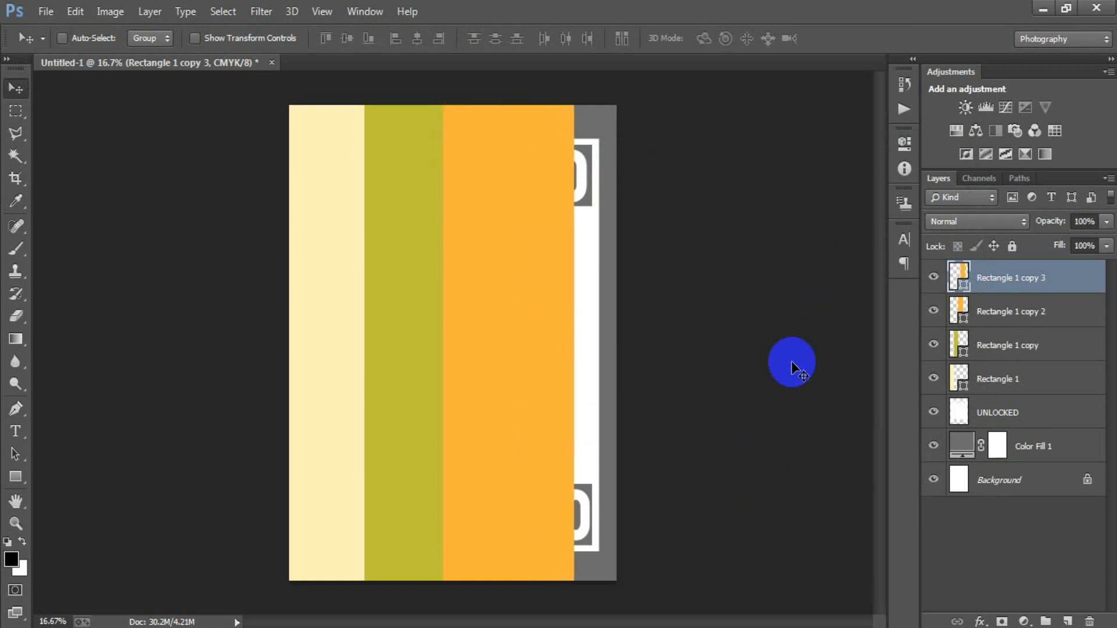
key(shift+Right)
key(shift+Right)
key(shift+Right)
key(shift+Right)
key(shift+Right)
key(shift+Right)
key(shift+Right)
key(shift+Right)
key(shift+Right)
key(shift+Right)
key(shift+Right)
key(shift+Right)
key(shift+Right)
key(shift+Right)
key(shift+Right)
key(shift+Right)
key(shift+Right)
key(shift+Right)
key(shift+Right)
key(shift+Right)
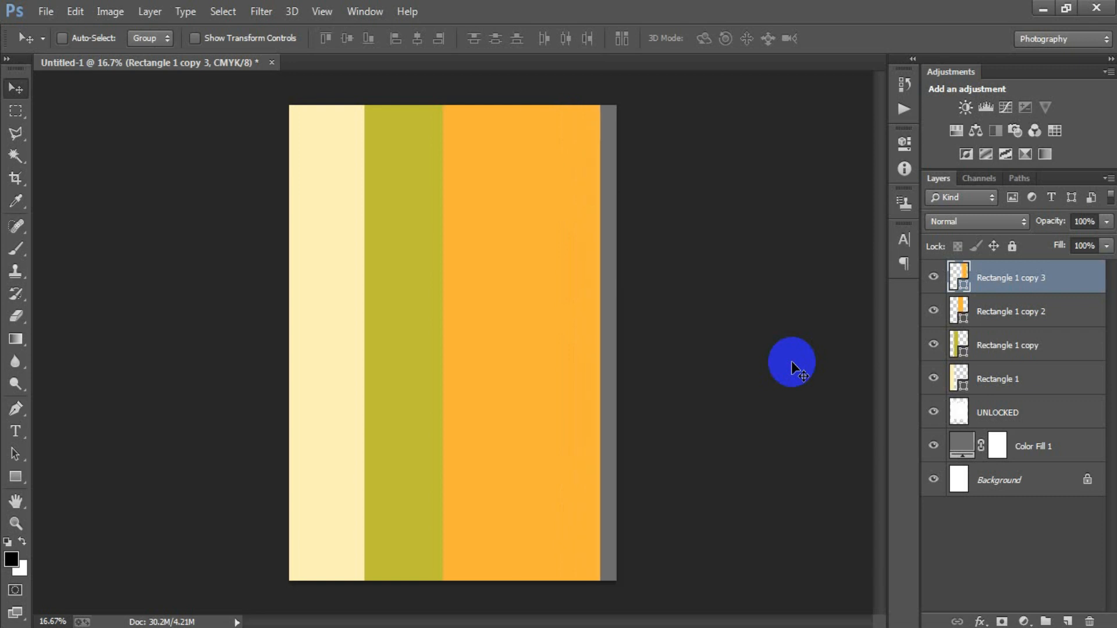
Nudge the fourth full-height strip left so it sits flush against the orange third strip.
key(shift+Left)
key(shift+Left)
key(shift+Left)
key(shift+Left)
key(shift+Left)
key(shift+Left)
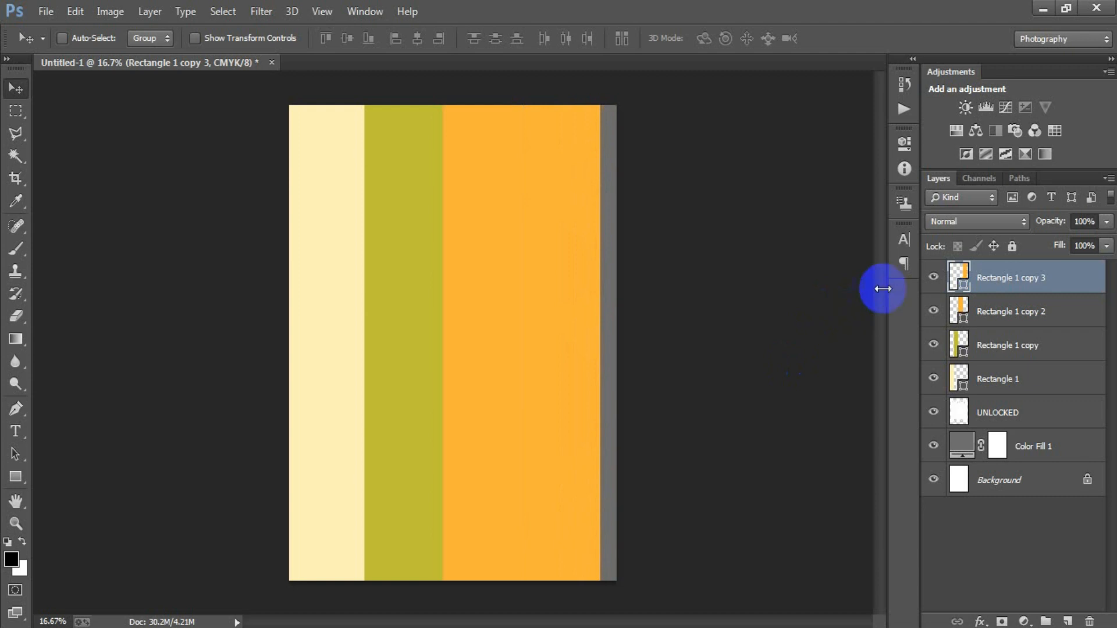
Set the fill color of the fourth strip, Rectangle 1 copy 3, to FDF0CC.
double_click(961, 267)
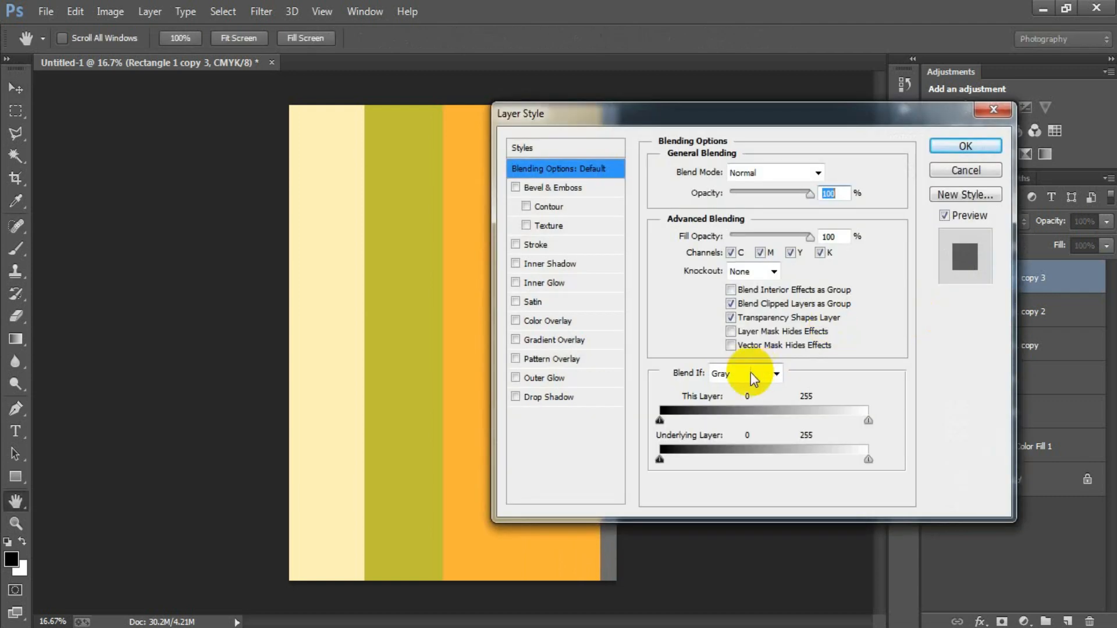
click(972, 173)
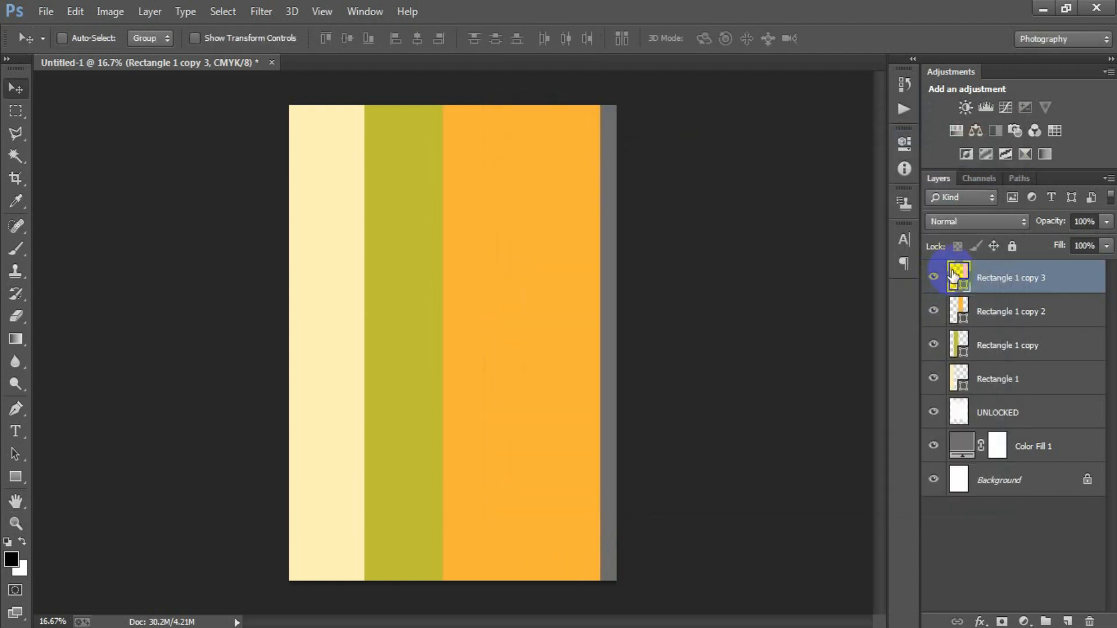
double_click(954, 273)
drag(843, 416, 798, 416)
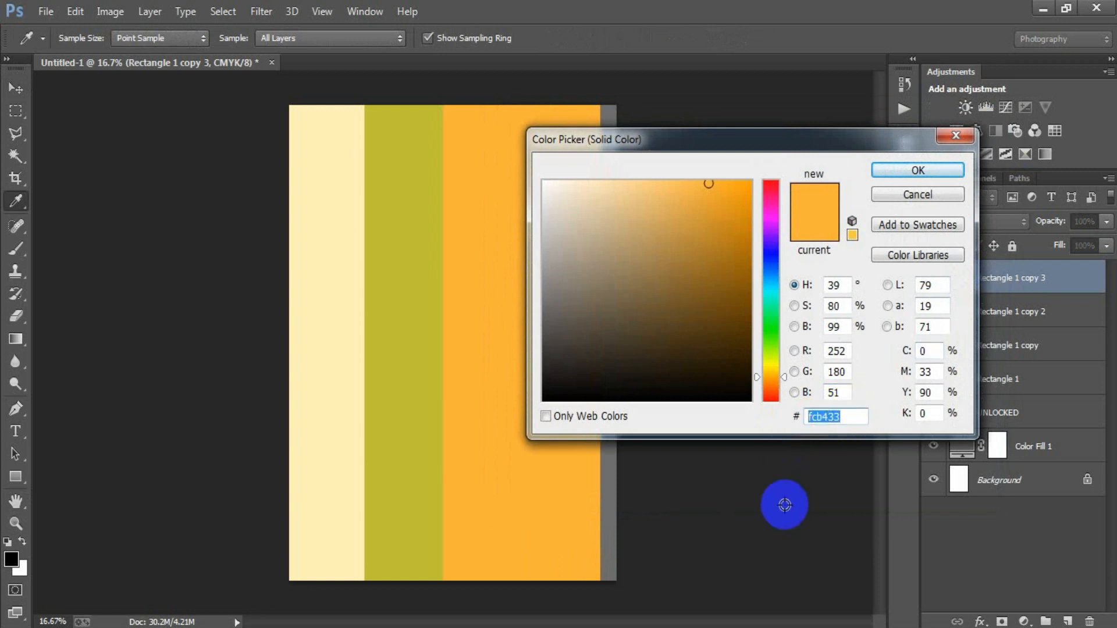
text(F)
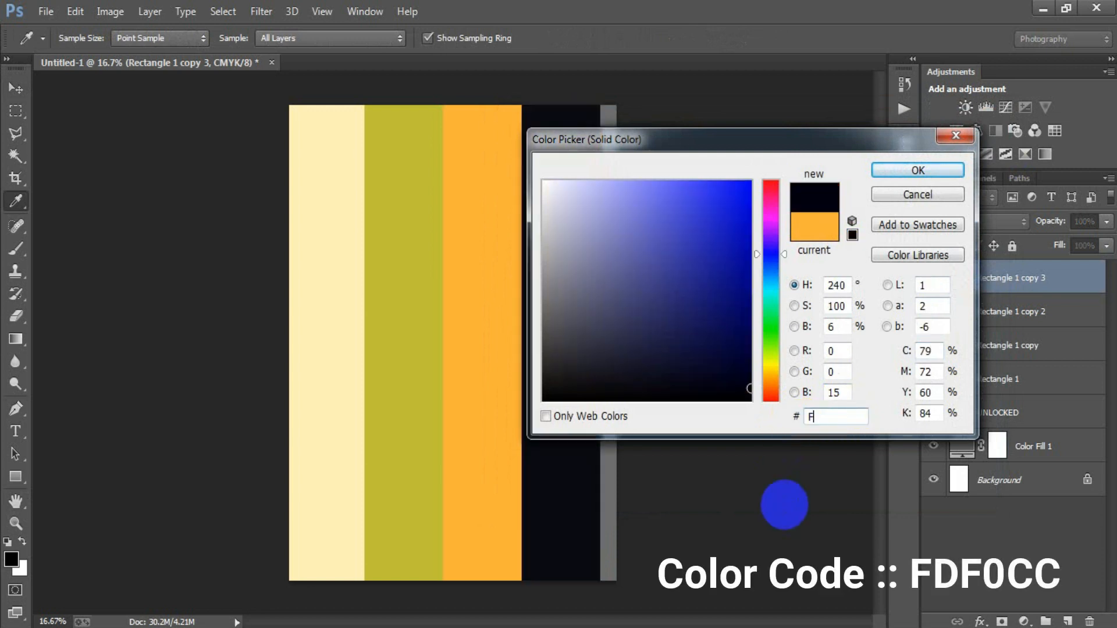
text(DF)
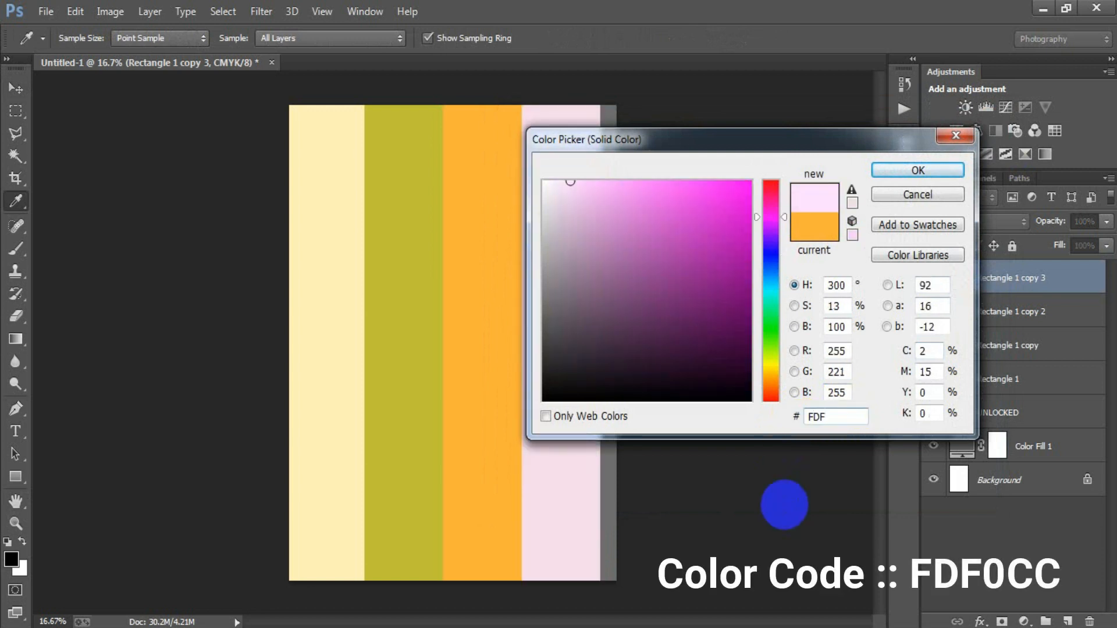
text(0CC)
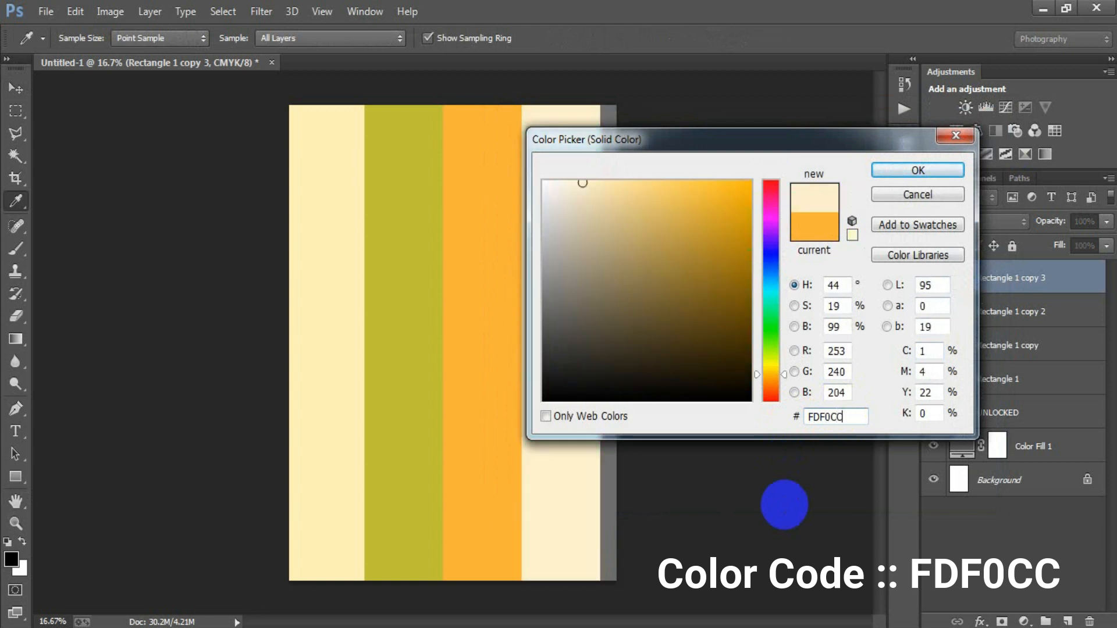
key(Return)
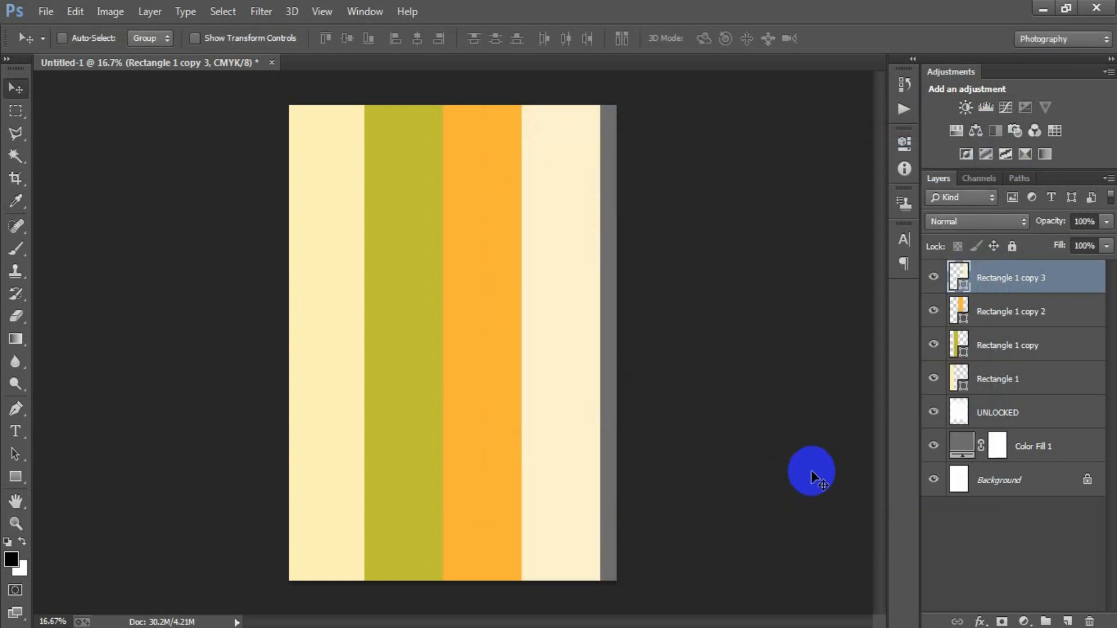
Scale all four strips together proportionally to about 86.72%, making them slightly taller than the white frame.
shift+click(997, 381)
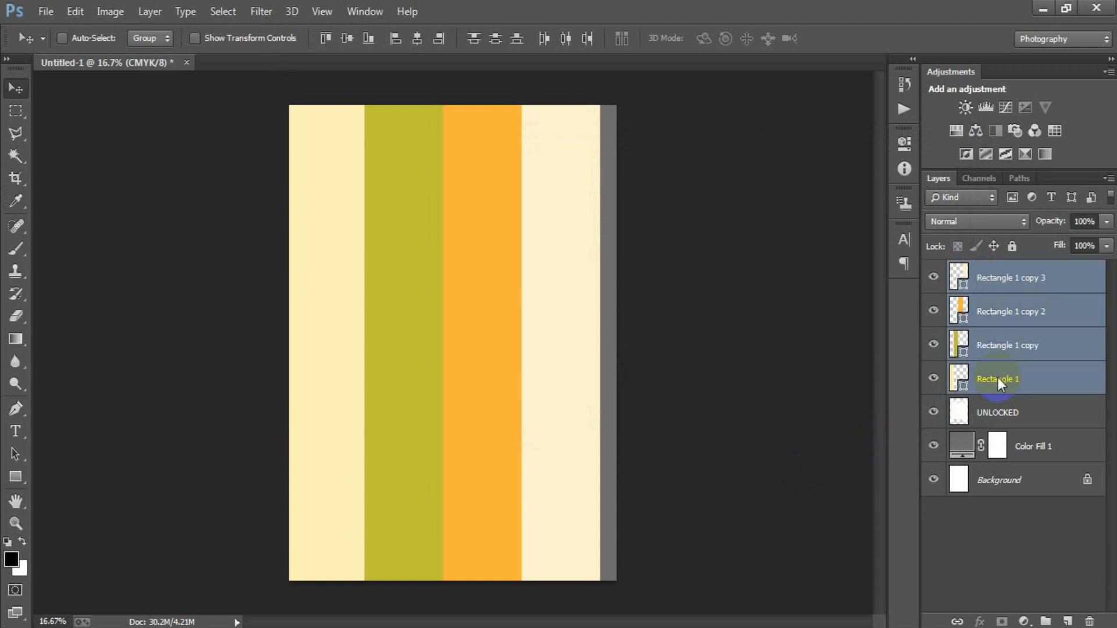
key(ctrl+t)
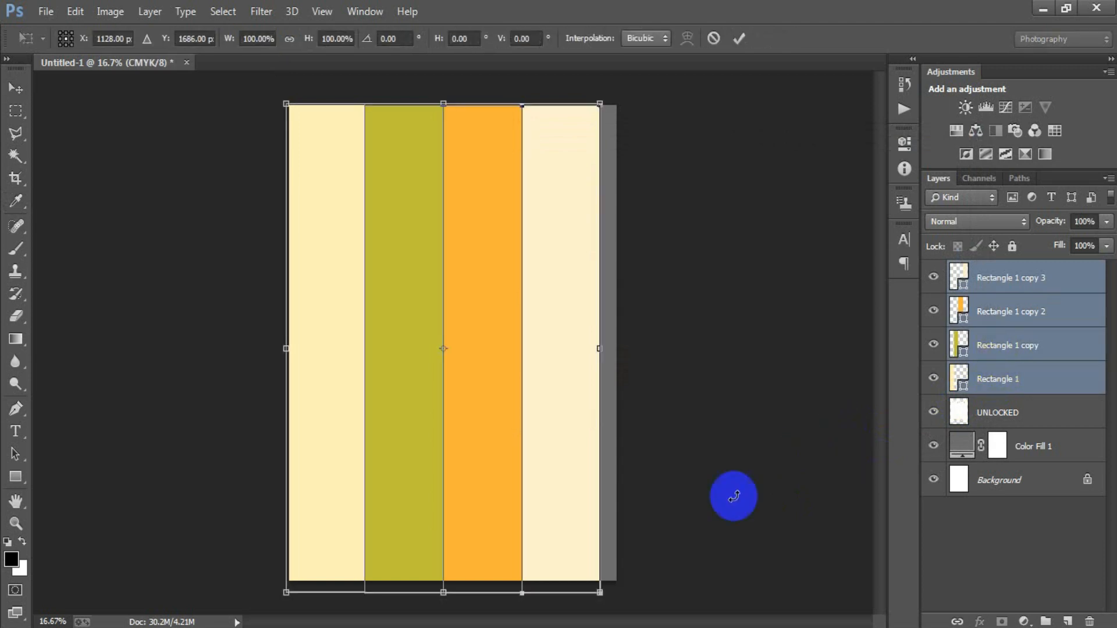
drag(601, 591, 575, 554)
drag(531, 480, 508, 477)
drag(549, 545, 552, 551)
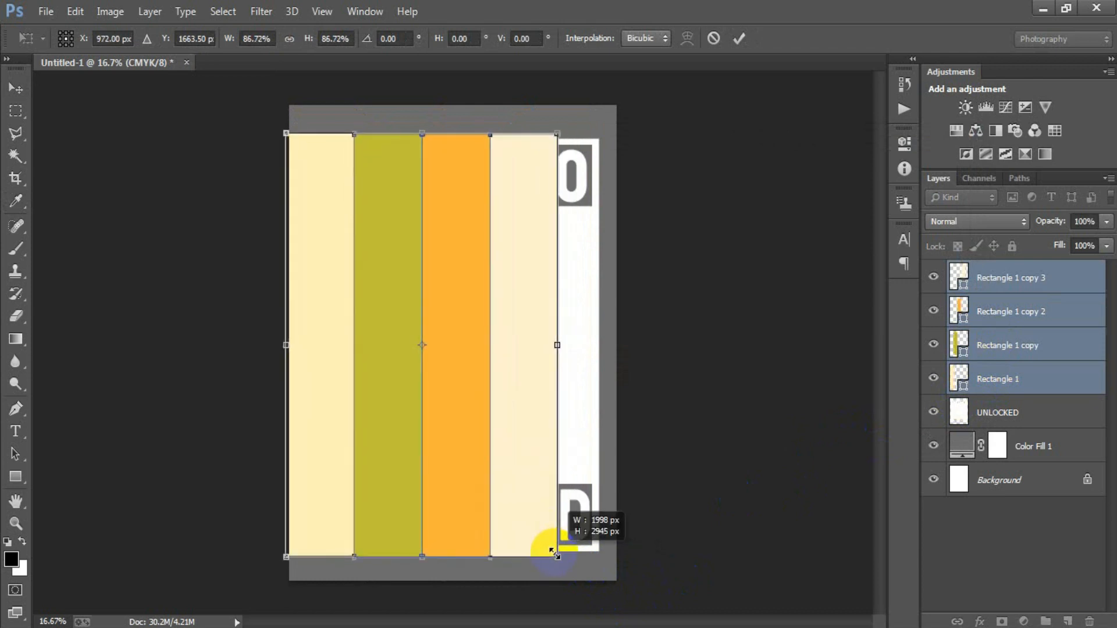
click(739, 39)
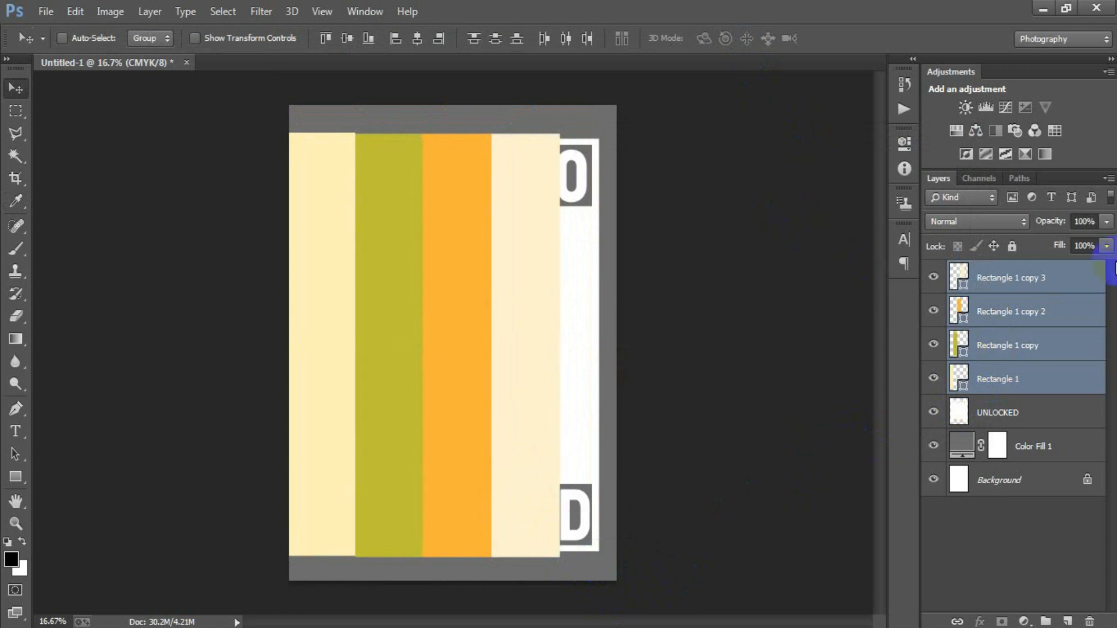
Lower the opacity of the four strip layers to 75% and nudge them slightly right together.
drag(1105, 223, 1087, 249)
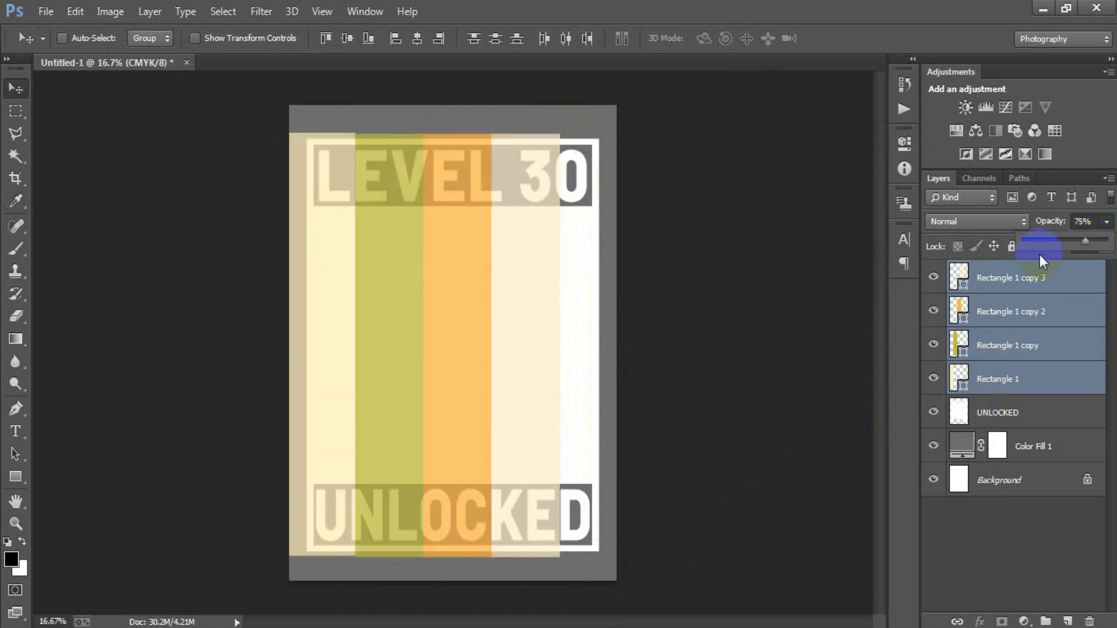
click(758, 316)
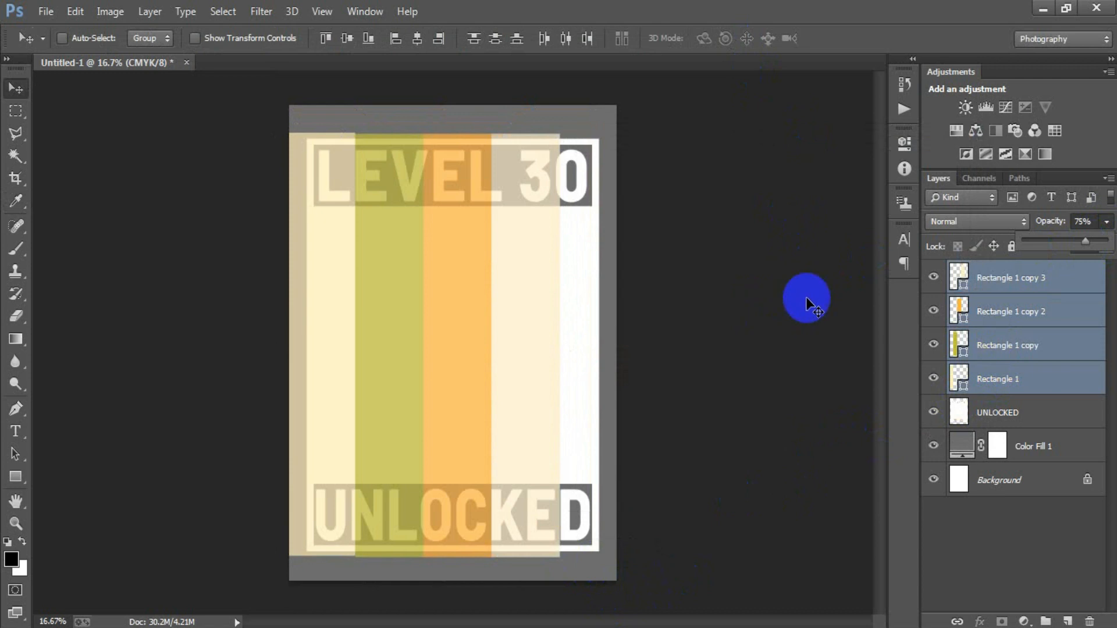
click(1011, 288)
shift+click(1009, 385)
key(shift+Right)
key(shift+Right)
key(shift+Right)
key(shift+Right)
key(shift+Right)
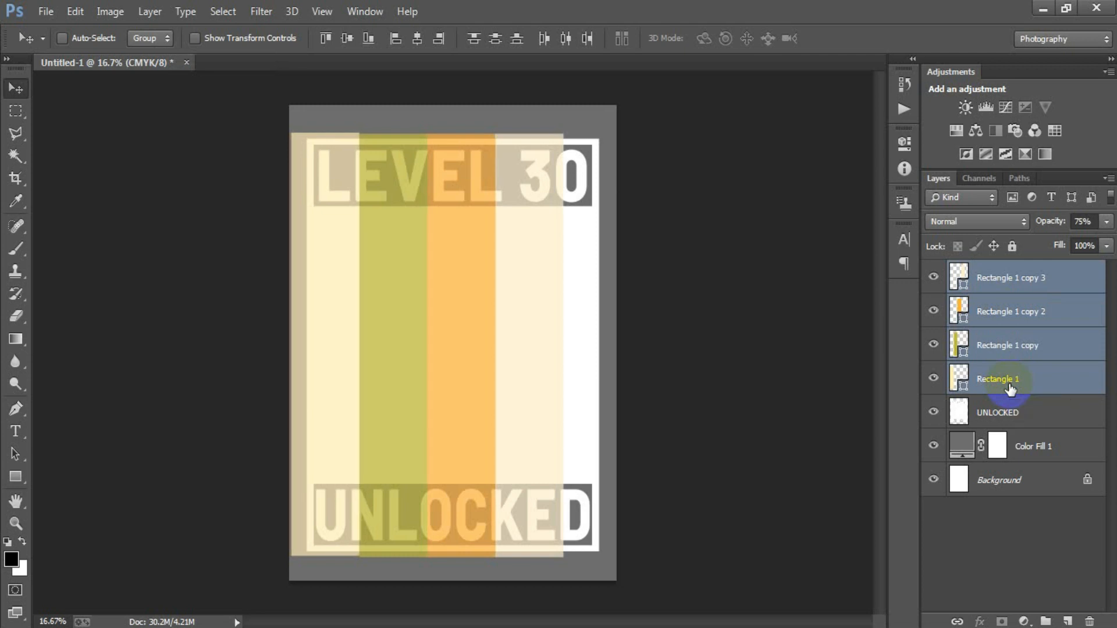
Duplicate the fourth strip, Rectangle 1 copy 3, and place the copy directly to its right as the fifth strip.
click(1015, 279)
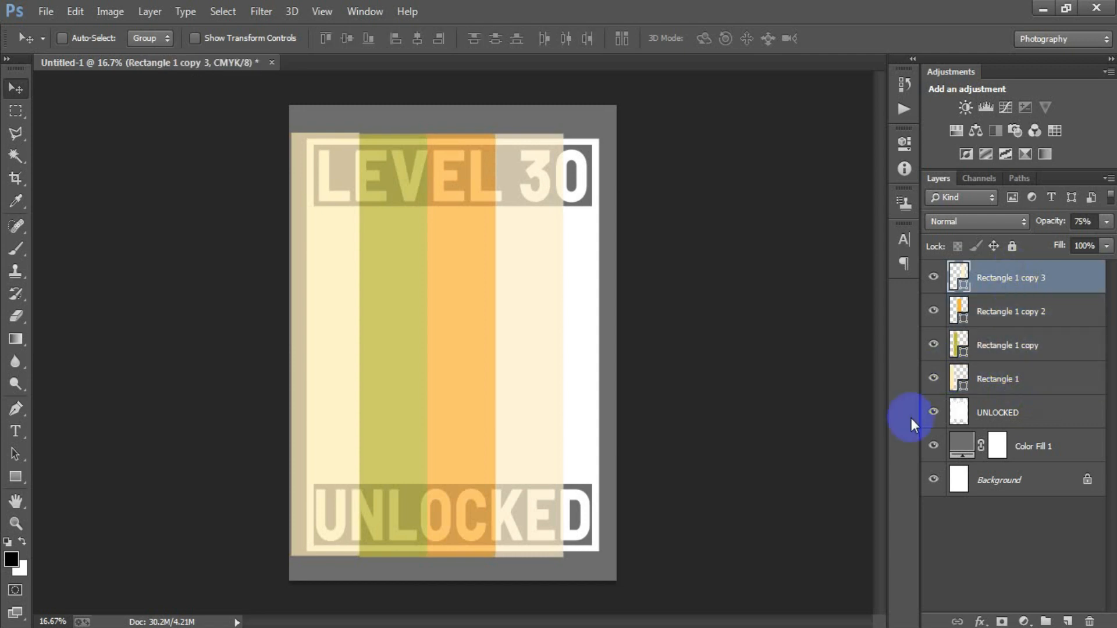
key(ctrl+j)
key(shift+Right)
key(shift+Right)
key(shift+Right)
key(shift+Right)
key(shift+Right)
key(shift+Right)
key(shift+Right)
key(shift+Right)
key(shift+Right)
key(shift+Right)
key(shift+Right)
key(shift+Right)
key(shift+Right)
key(shift+Right)
key(shift+Right)
key(shift+Right)
key(shift+Right)
key(shift+Right)
key(shift+Right)
key(shift+Right)
key(shift+Right)
key(shift+Right)
key(shift+Right)
key(shift+Right)
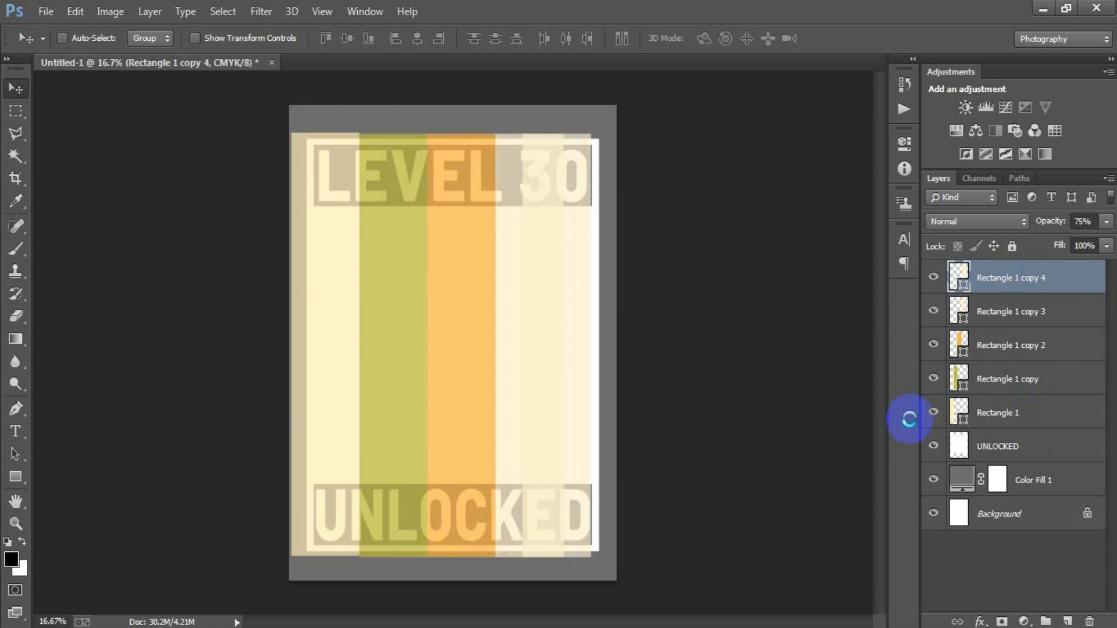
key(shift+Right)
key(shift+Right)
key(shift+Right)
key(shift+Right)
key(shift+Right)
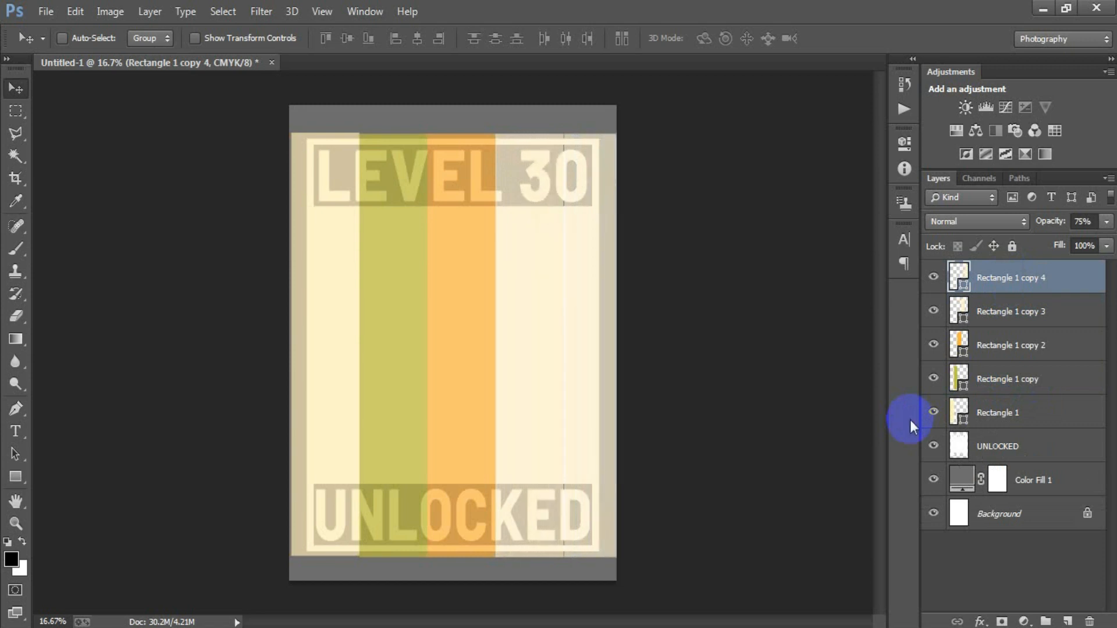
Set the fill color of the fifth strip, Rectangle 1 copy 4, to EE5F0D.
double_click(959, 277)
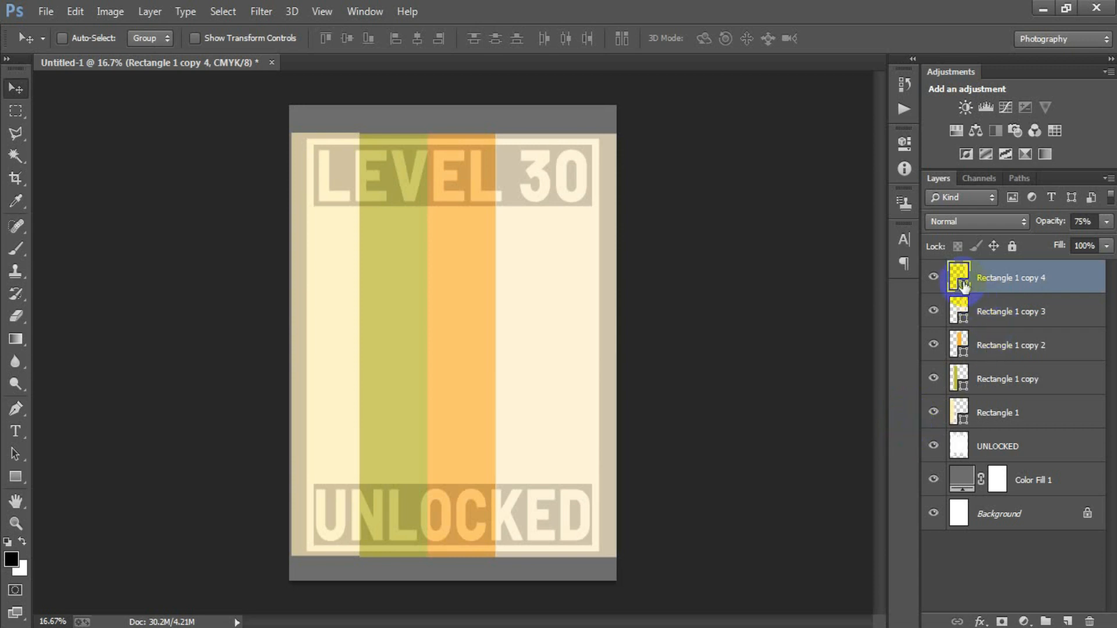
double_click(845, 415)
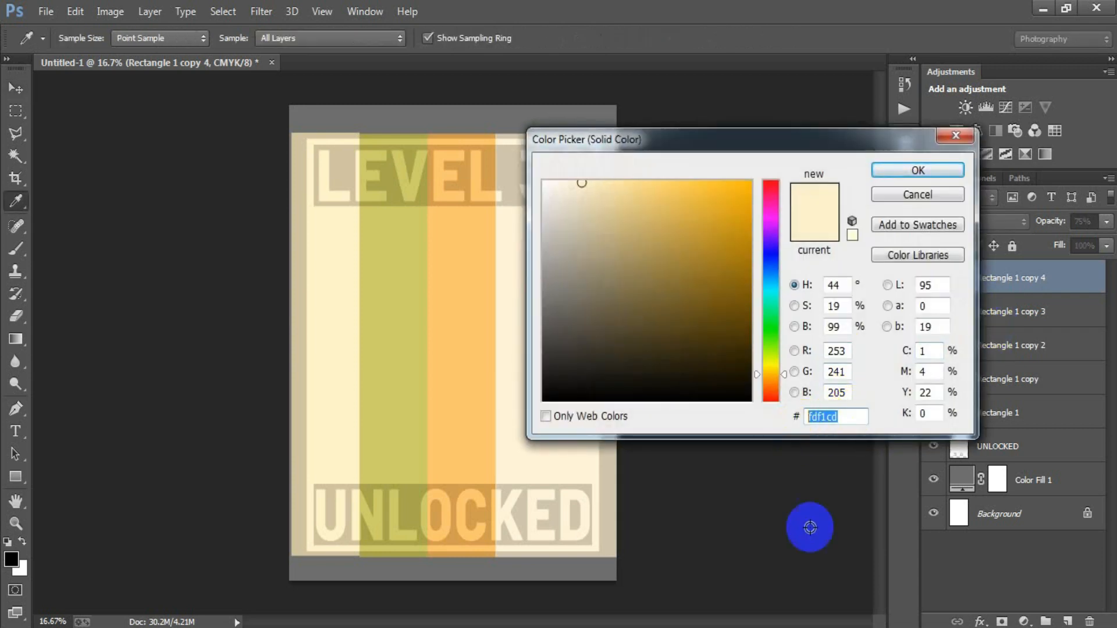
text(EE)
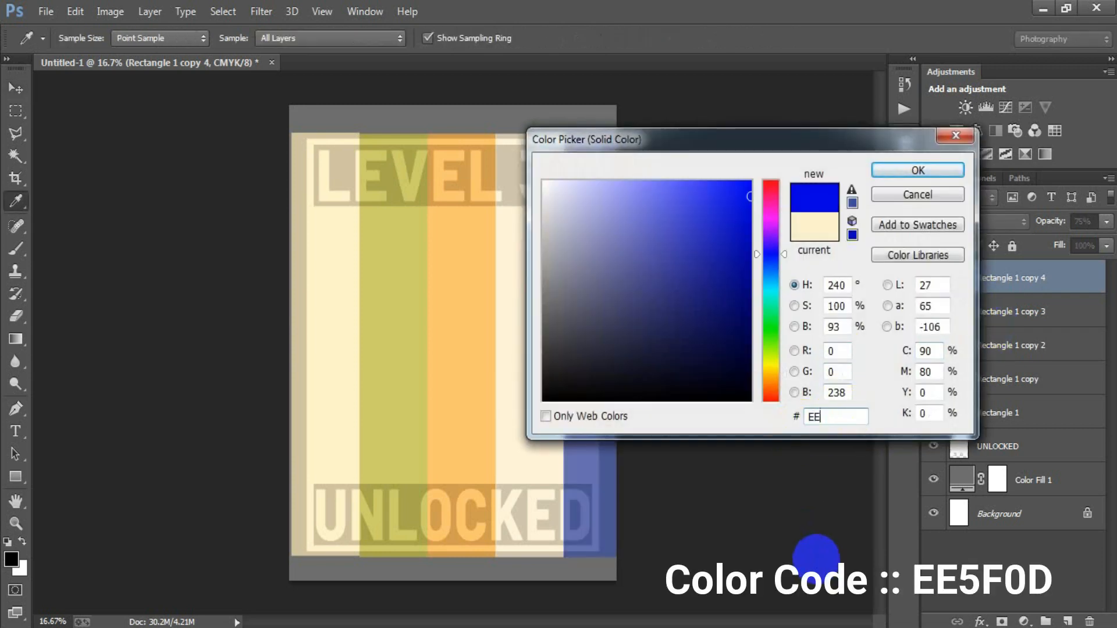
text(5)
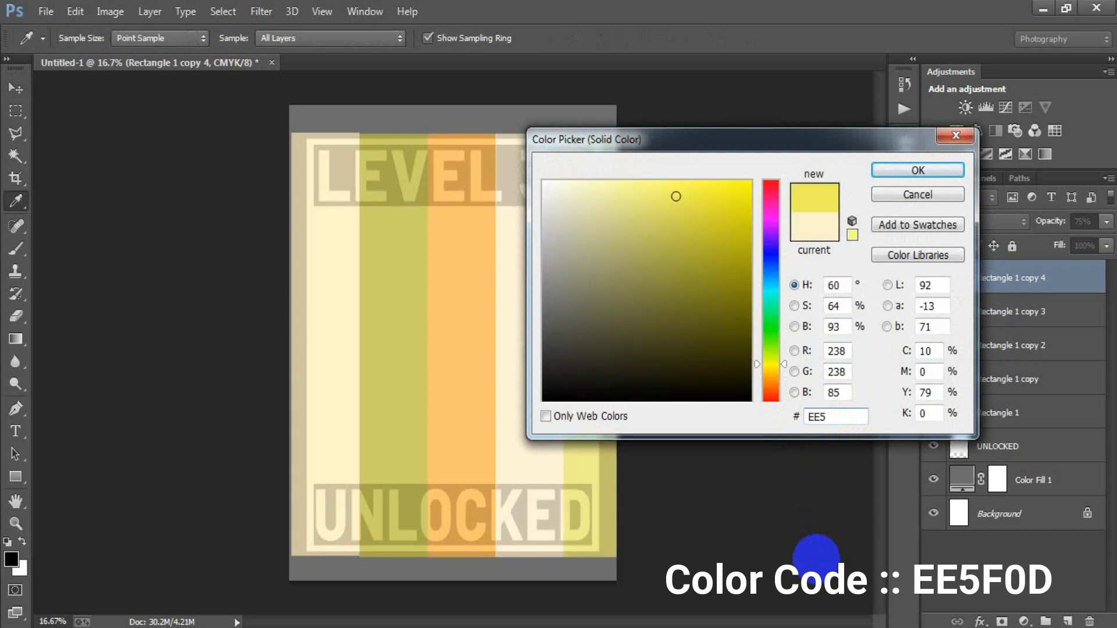
text(F0D)
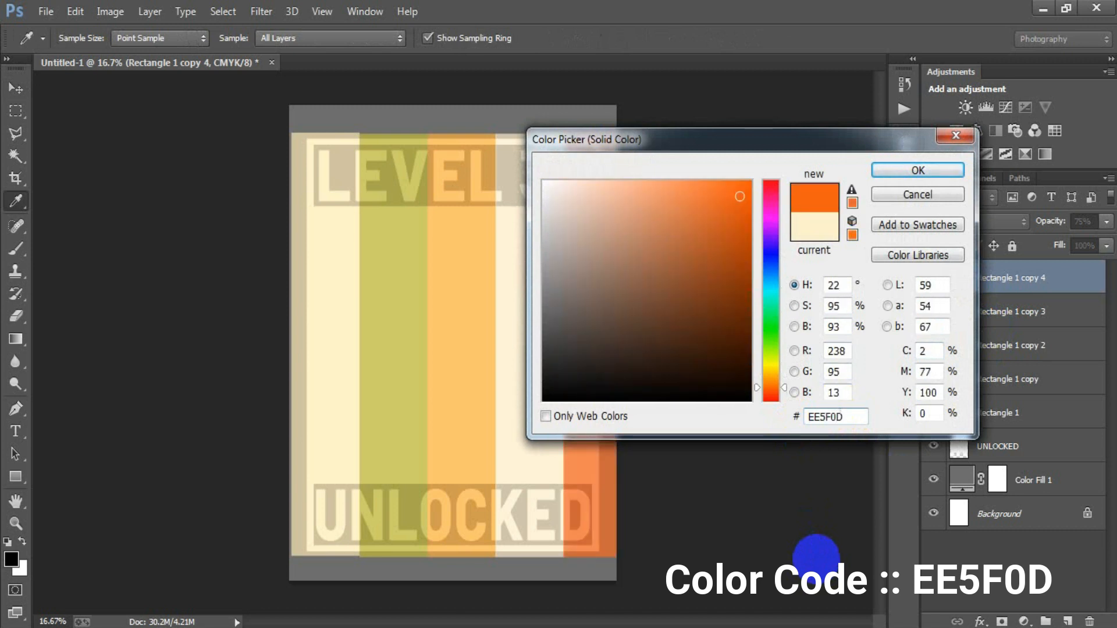
click(898, 169)
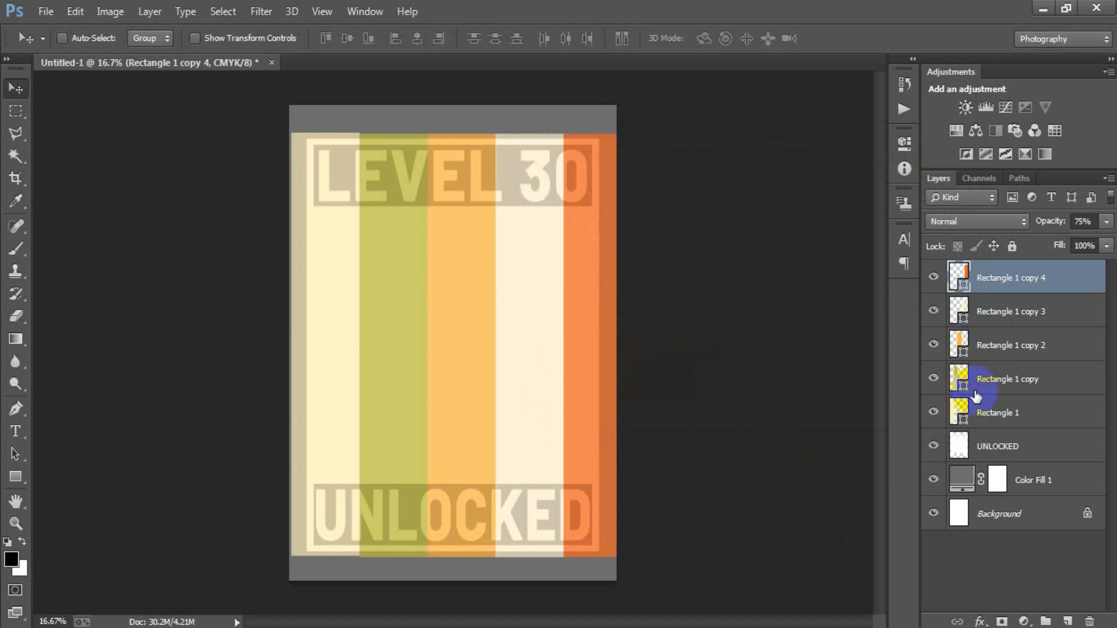
Rasterize all five strip shape layers.
shift+click(997, 411)
right_click(1024, 344)
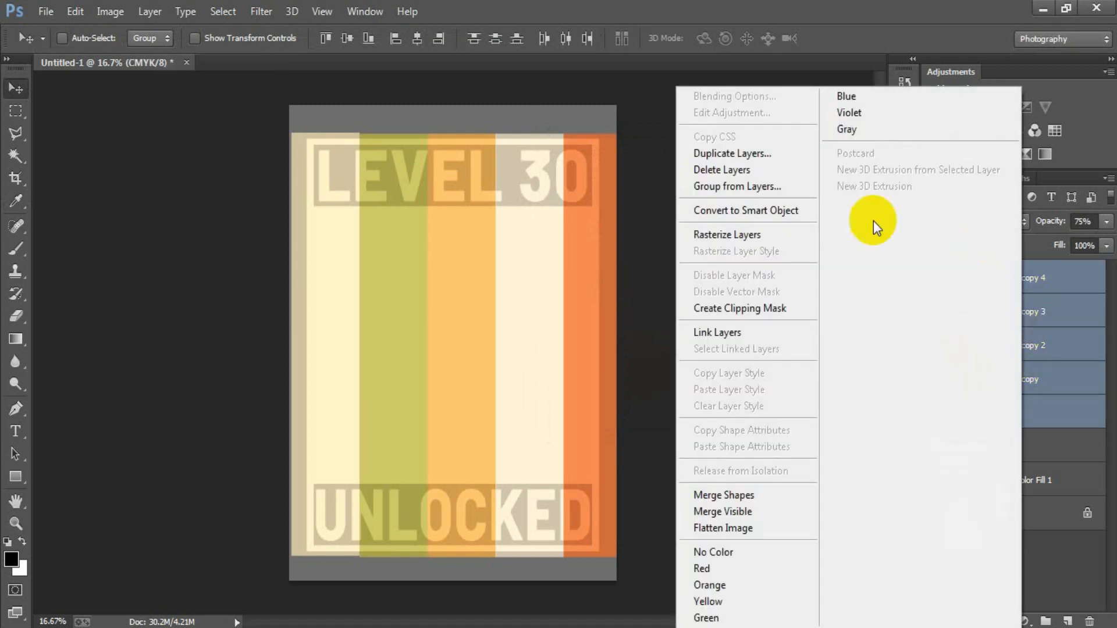
click(732, 235)
Raise the opacity of the five strip layers to 100% and merge them into a single layer.
click(1091, 221)
click(1106, 221)
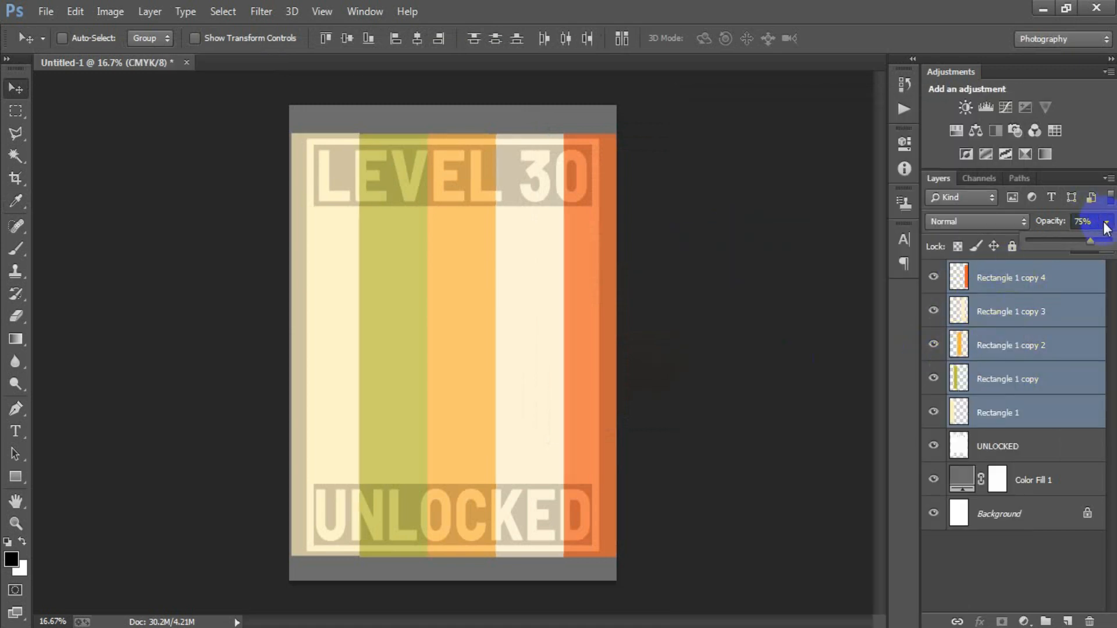
drag(1086, 242, 1109, 240)
click(788, 305)
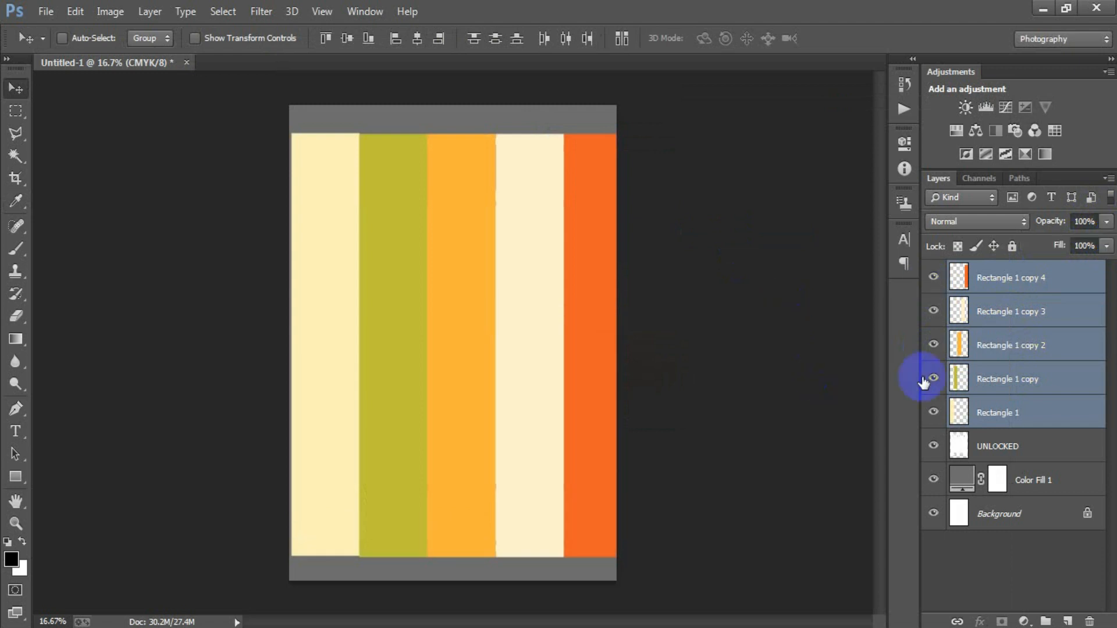
key(ctrl+e)
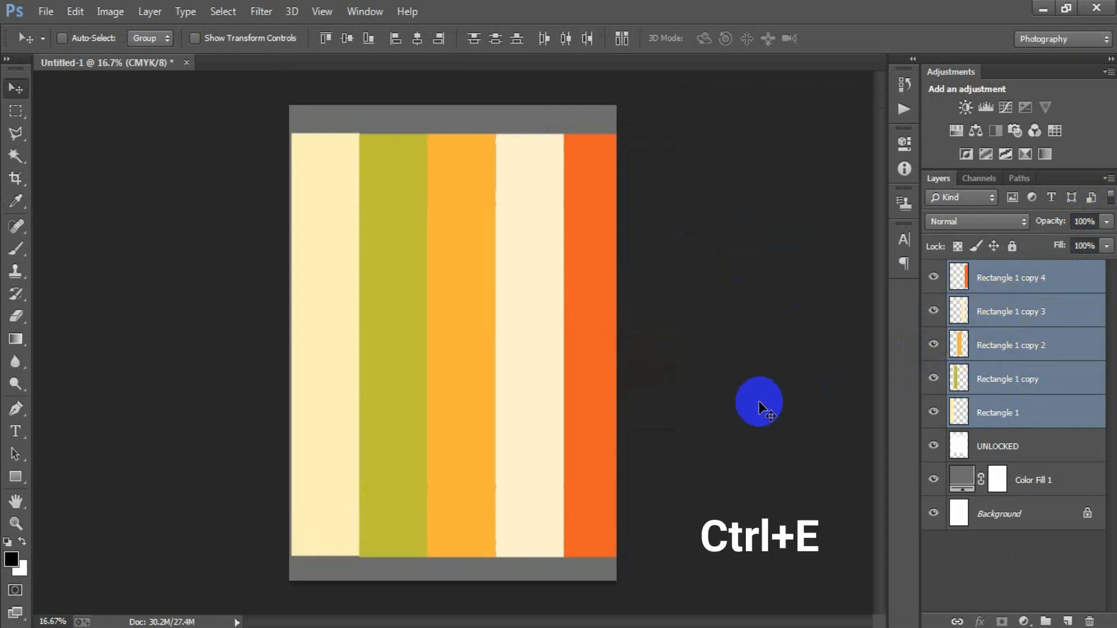
click(932, 279)
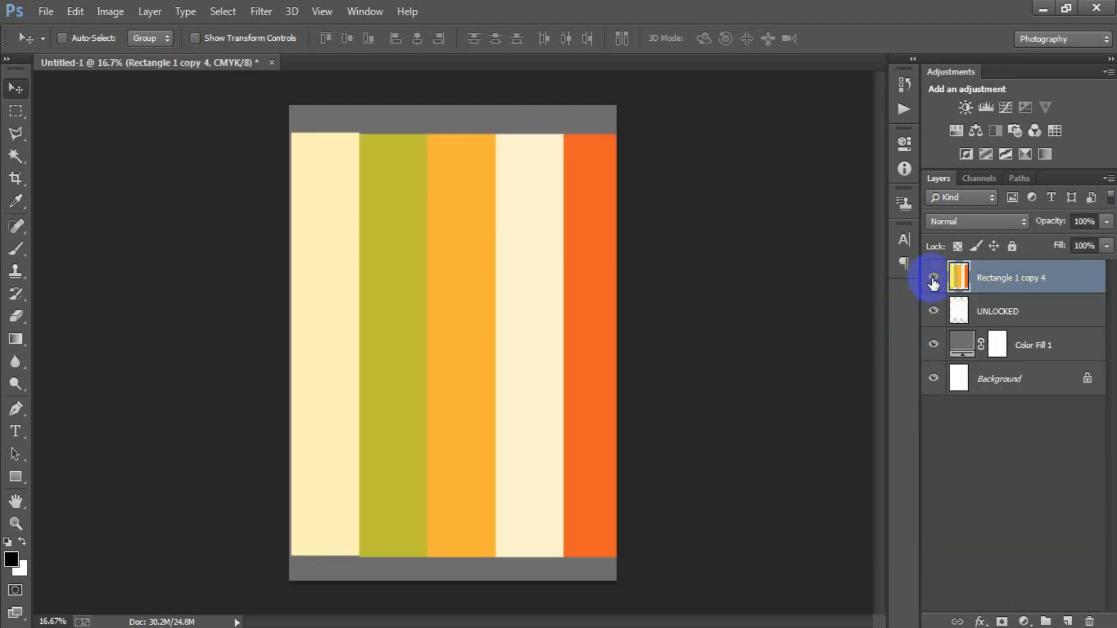
Clip the merged stripes to the UNLOCKED layer and shift them slightly left to cover the frame and lettering.
right_click(1028, 281)
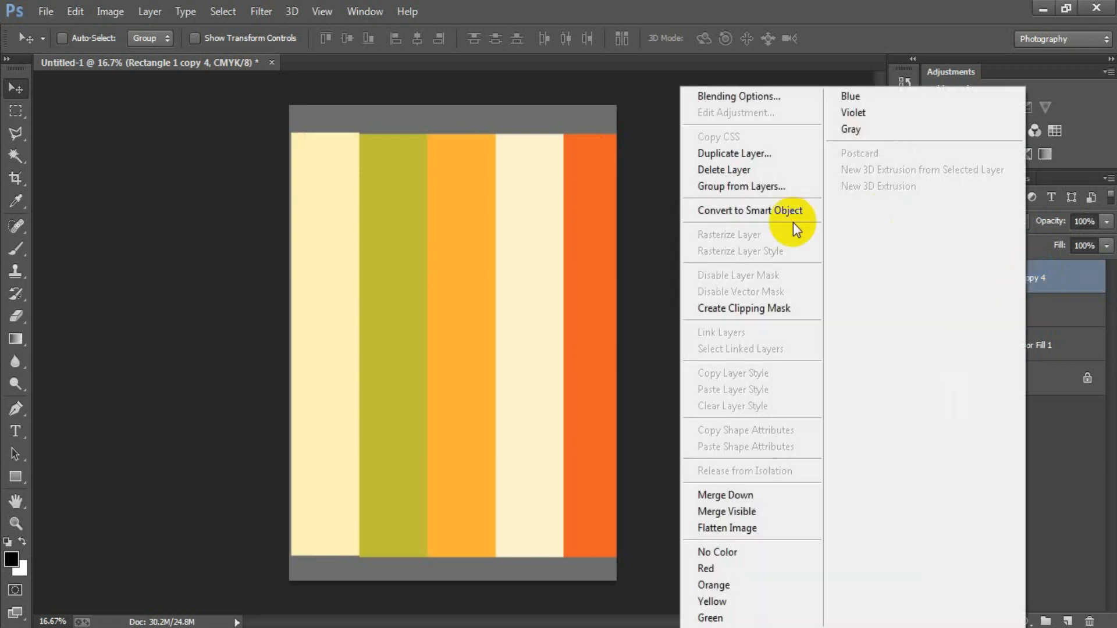
click(721, 309)
drag(573, 392, 564, 387)
click(681, 393)
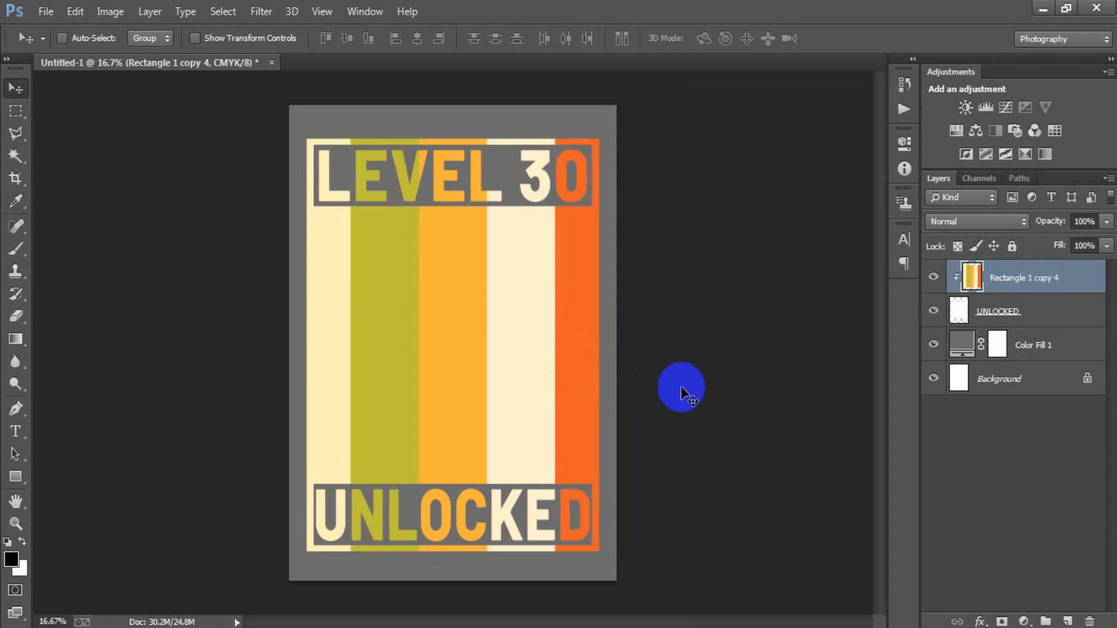
Open the black game controller EPS file, rasterizing it in CMYK Color at an increased resolution.
click(46, 12)
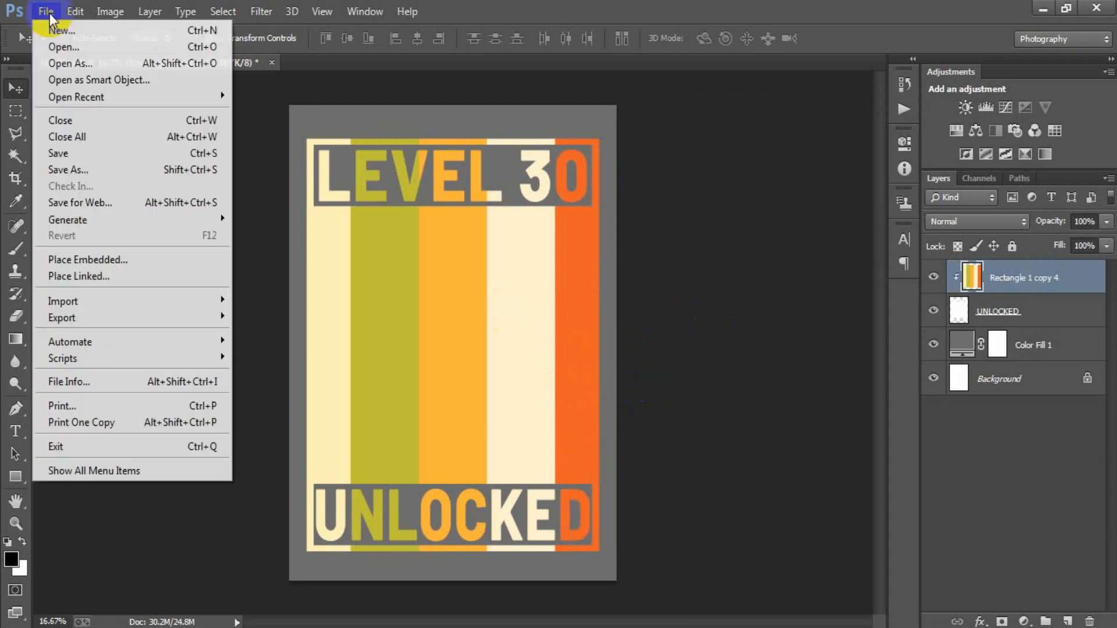
click(57, 45)
click(637, 177)
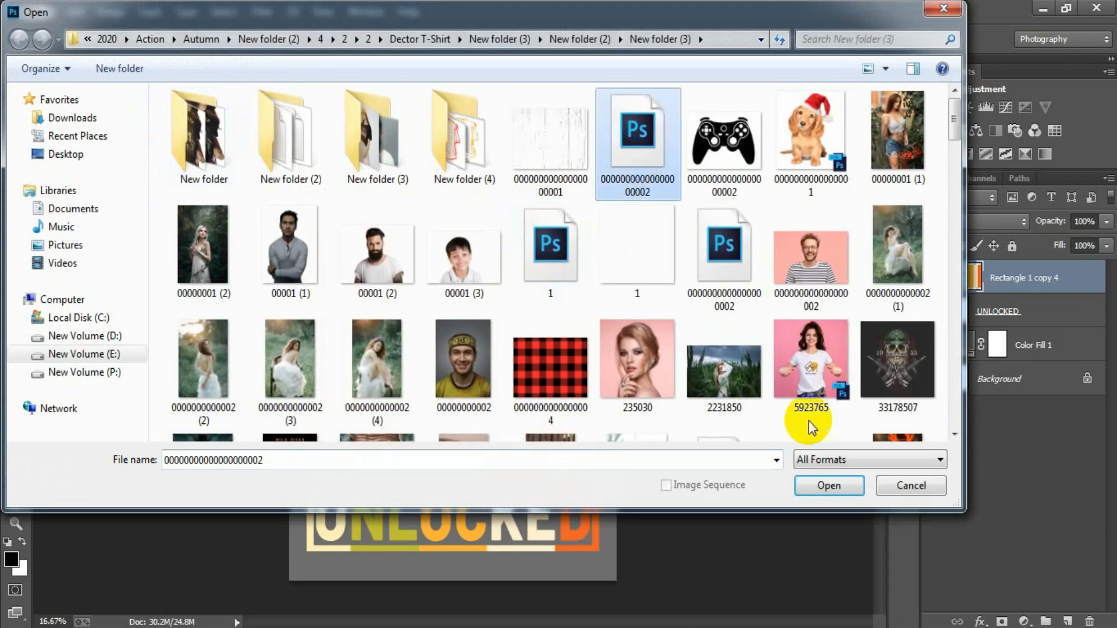
click(833, 487)
double_click(483, 273)
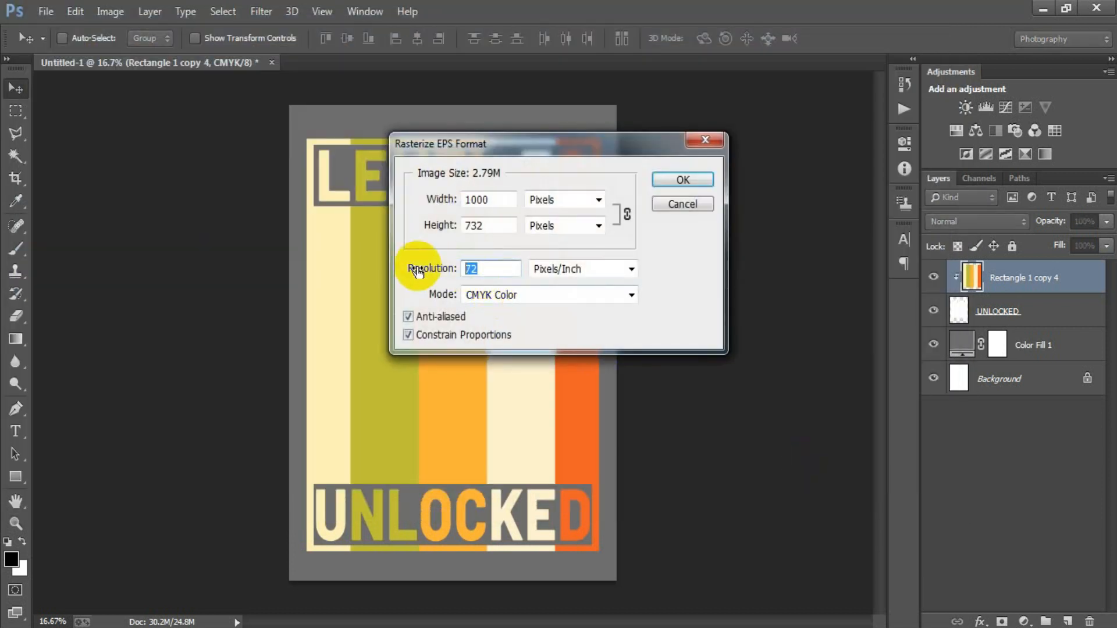
key(Return)
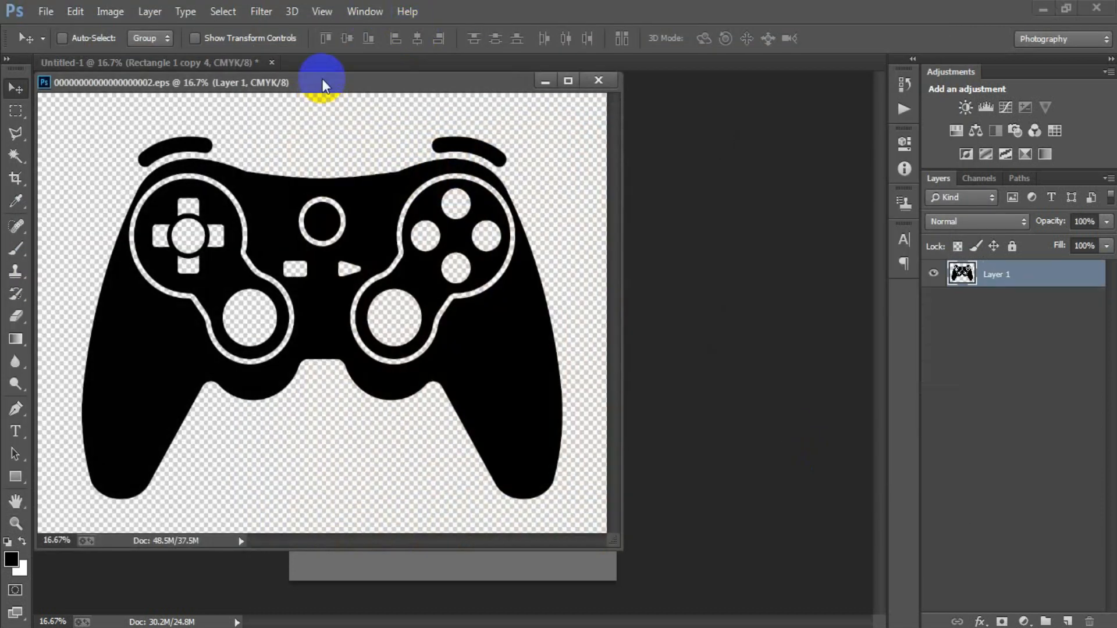
Copy the game controller graphic into the poster document and scale it to about 43.5% between the two headings.
drag(323, 81, 414, 68)
drag(391, 248, 424, 332)
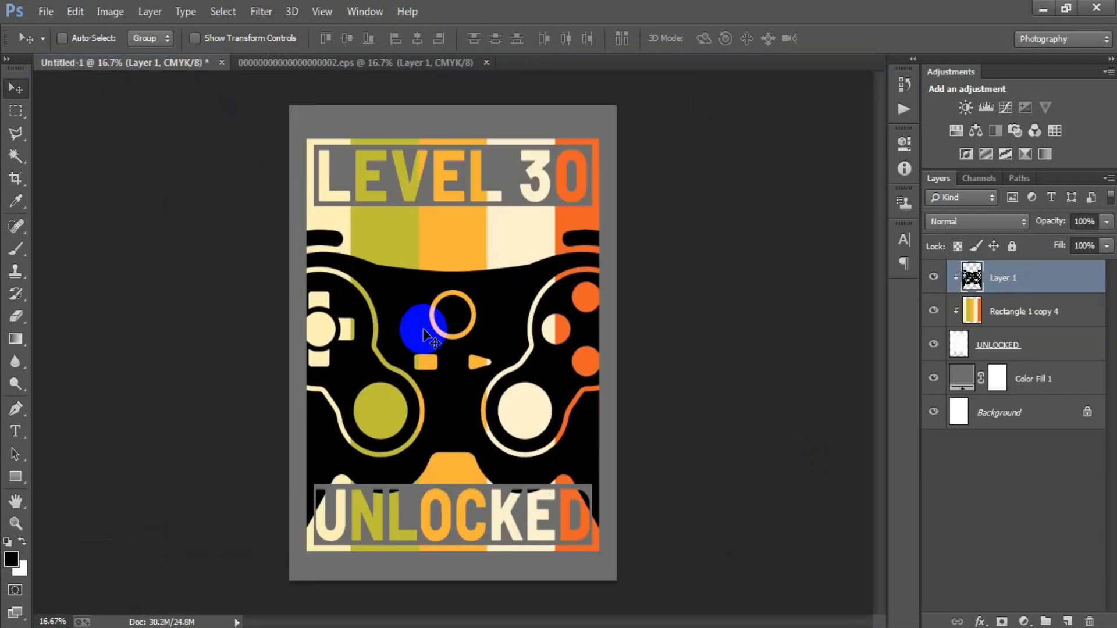
key(ctrl+t)
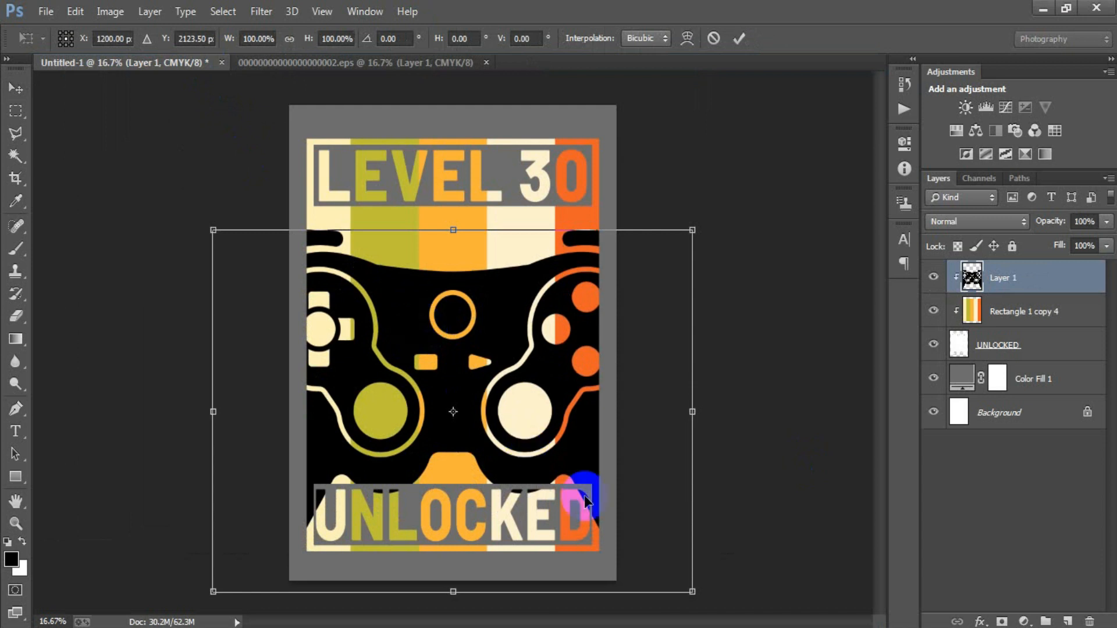
drag(691, 592, 578, 498)
drag(543, 462, 550, 424)
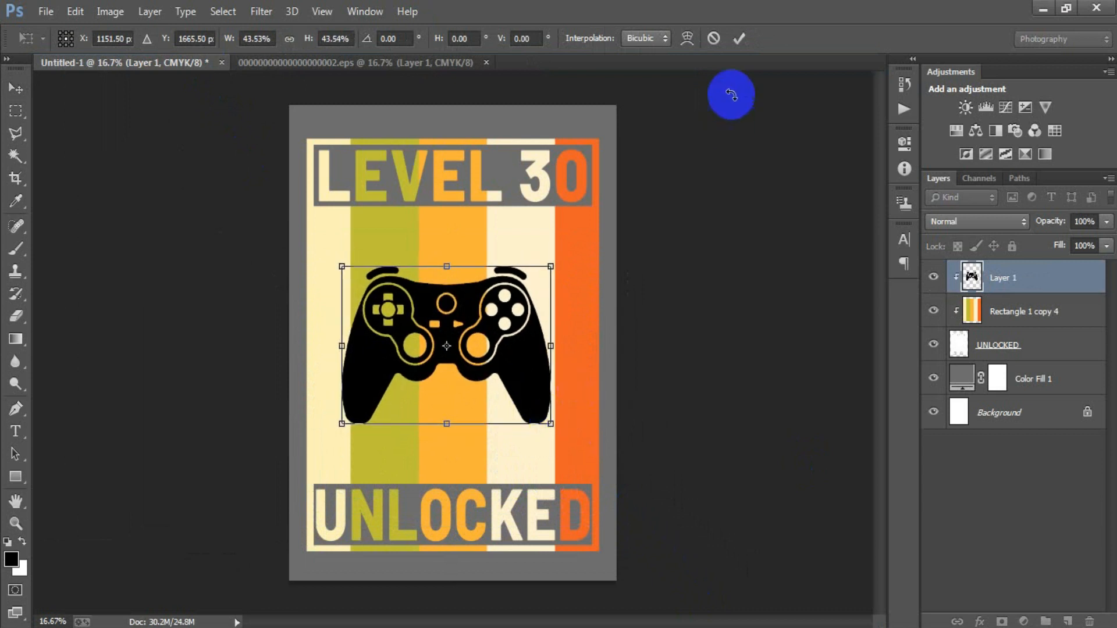
click(740, 39)
Center the controller layer horizontally on the Background layer and release it from the clipping mask.
click(1035, 412)
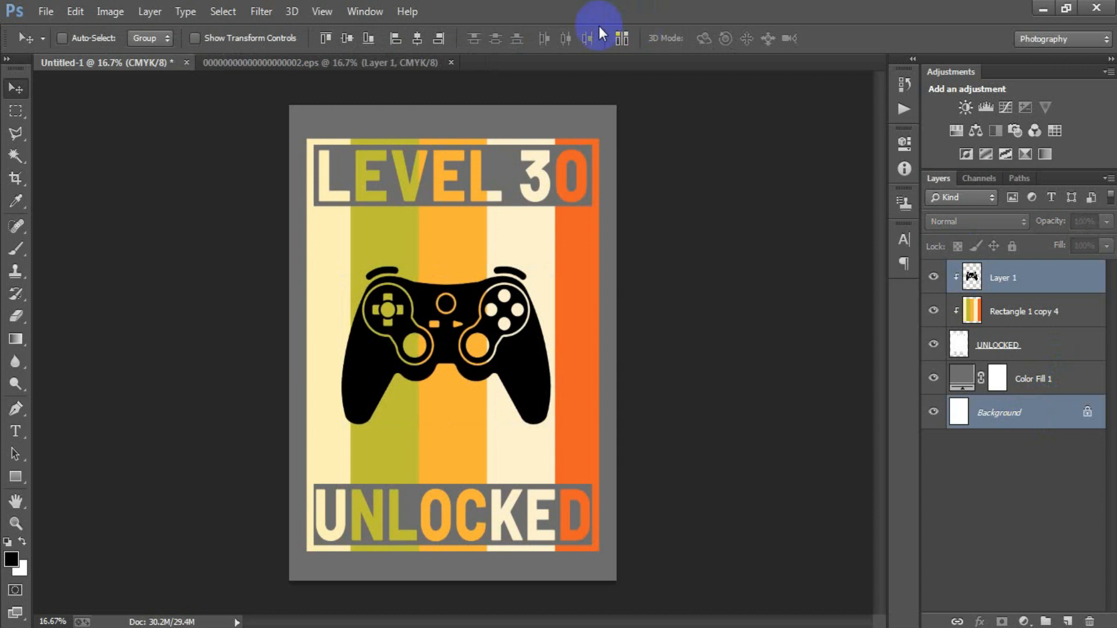
click(416, 39)
click(1042, 272)
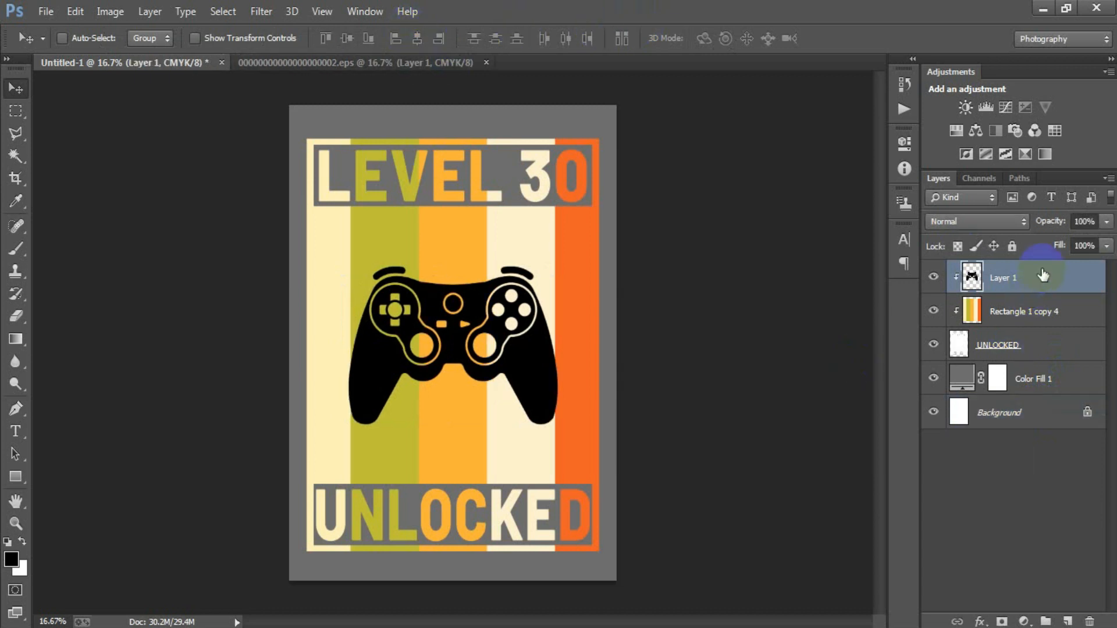
right_click(1041, 270)
click(731, 306)
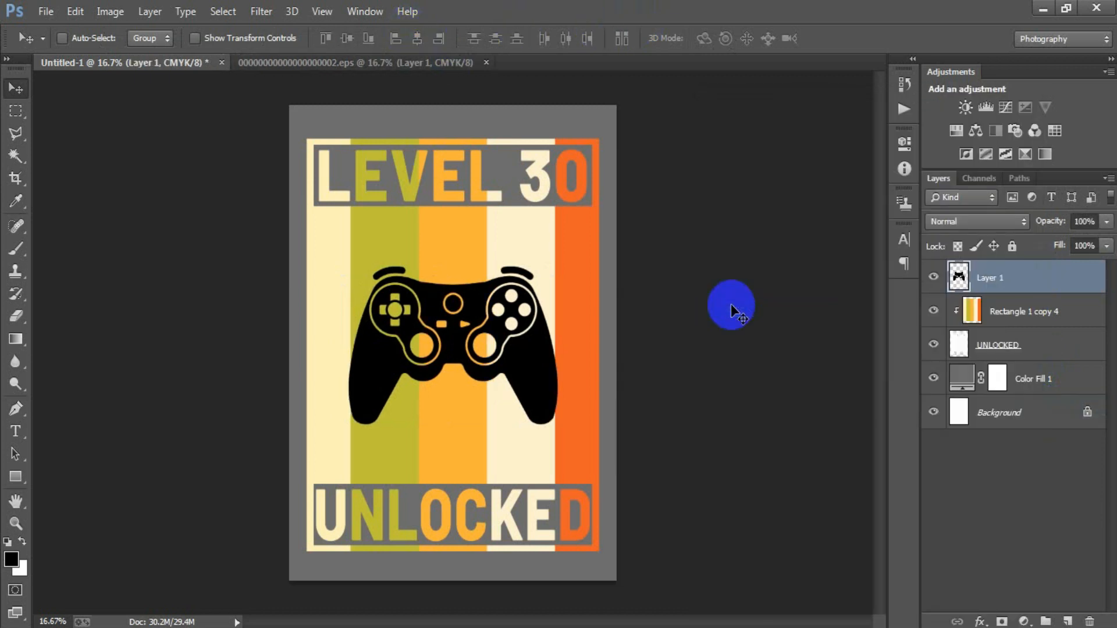
Merge the clipped stripes layer with the UNLOCKED layer into a single layer.
click(1024, 317)
shift+click(1026, 345)
click(933, 310)
click(933, 310)
click(933, 344)
click(933, 344)
key(ctrl+e)
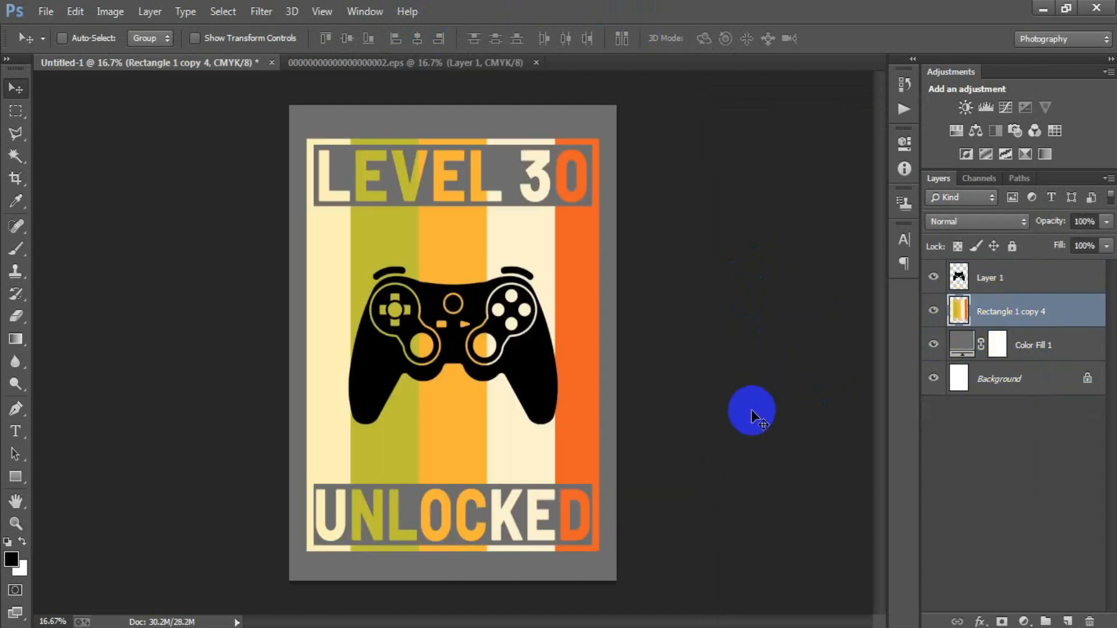
Place the scratch texture file whose name ends in 001 as a linked image above the merged stripes layer.
click(45, 11)
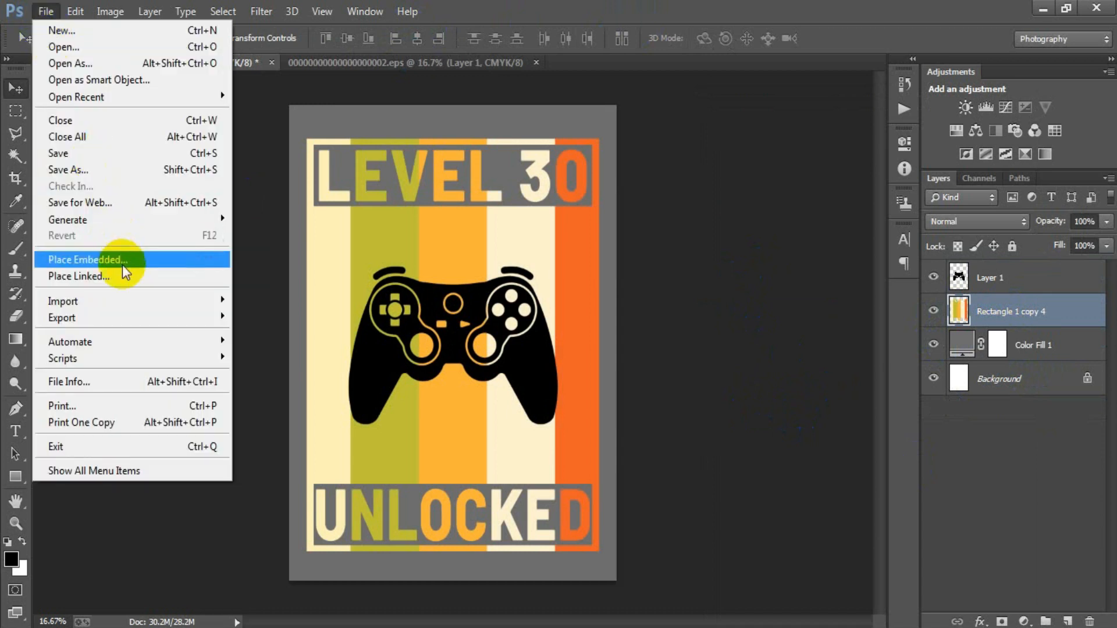
click(124, 277)
click(547, 140)
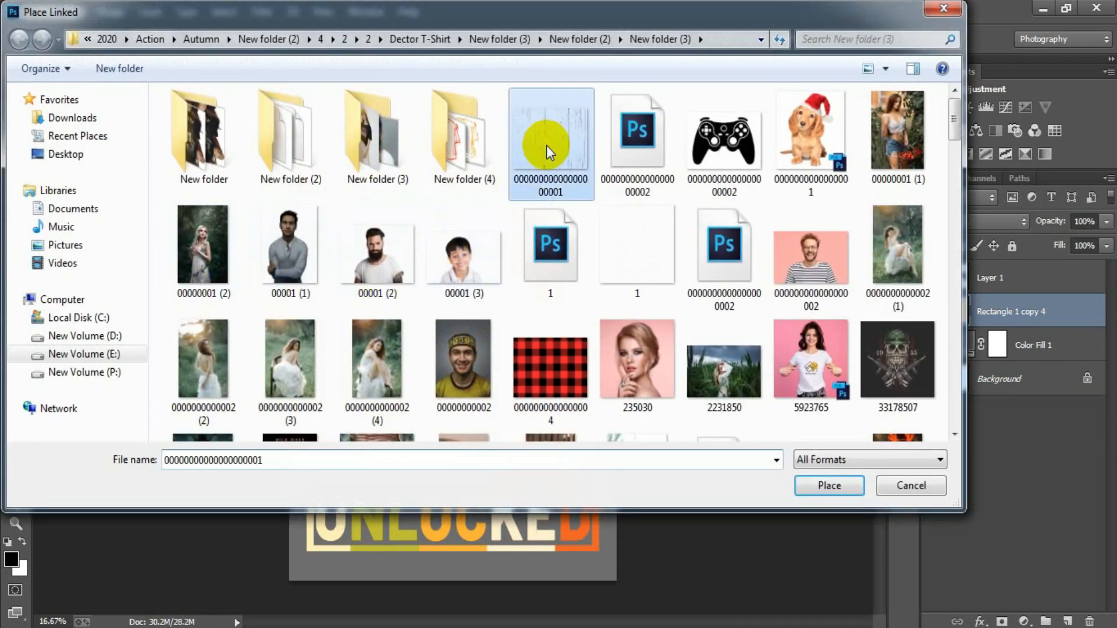
click(795, 481)
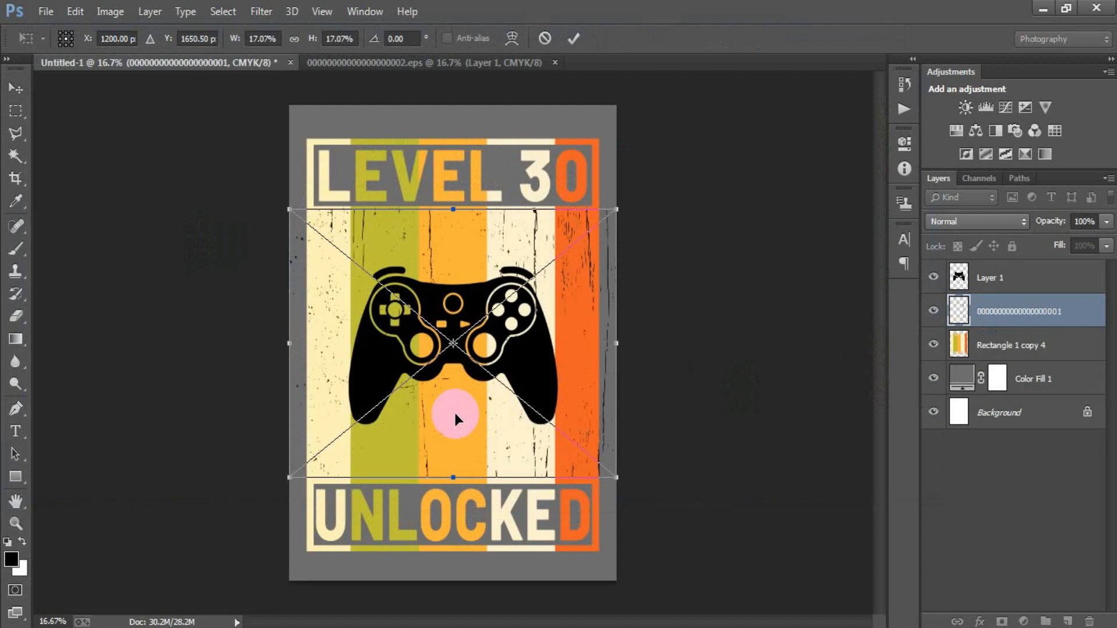
Scale the scratch texture to 27.27%, position it over the whole striped frame, and rasterize its layer.
drag(616, 475, 672, 608)
drag(528, 489, 544, 490)
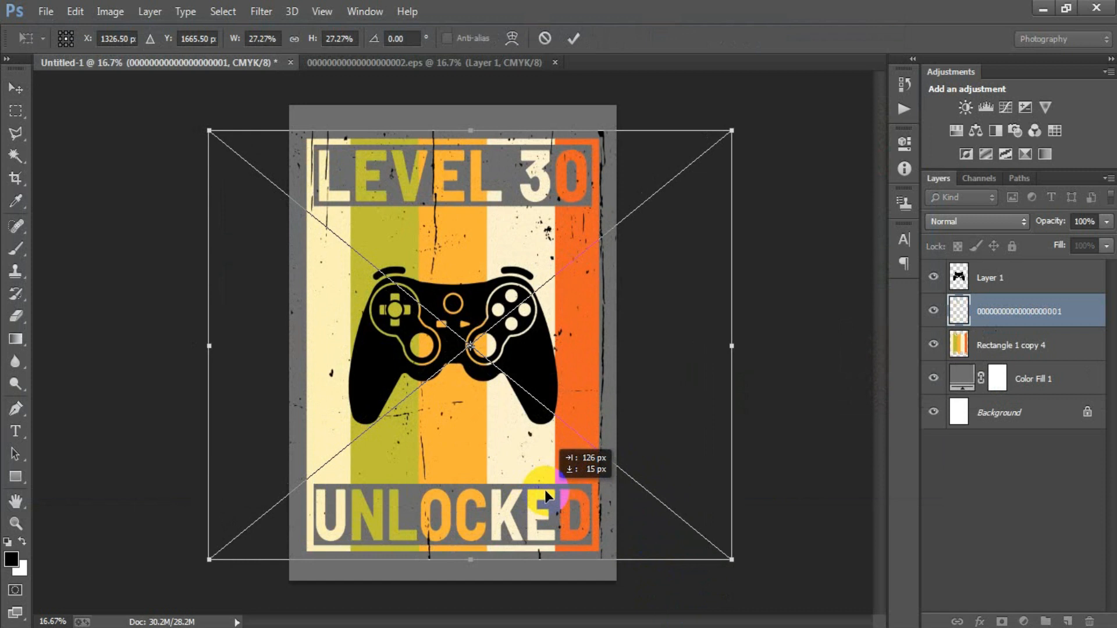
drag(545, 495, 545, 495)
click(573, 38)
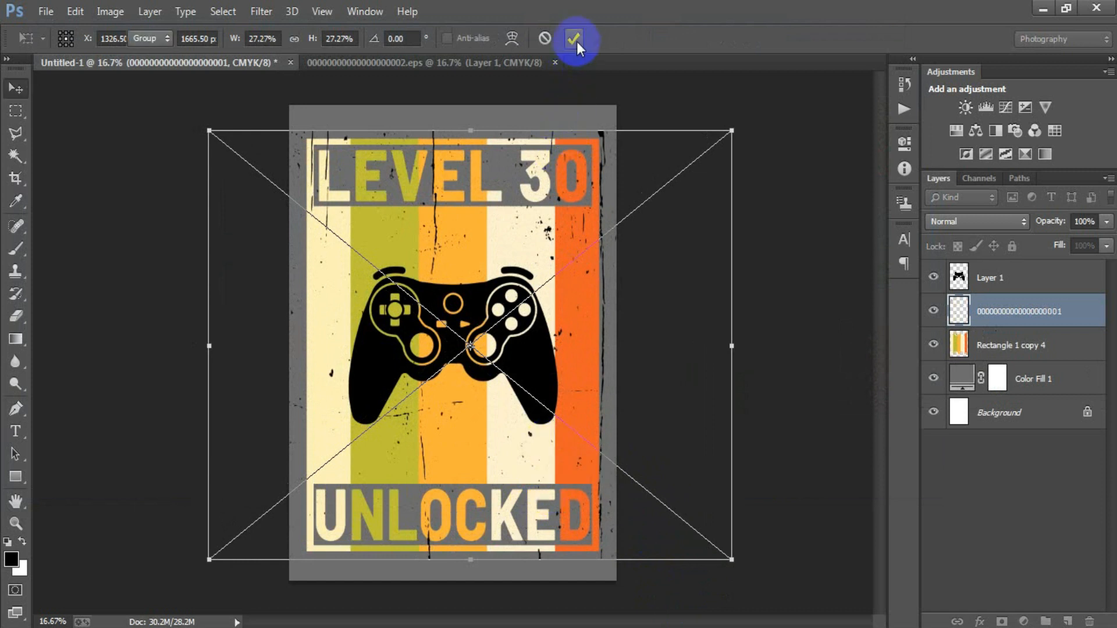
right_click(1029, 311)
click(746, 323)
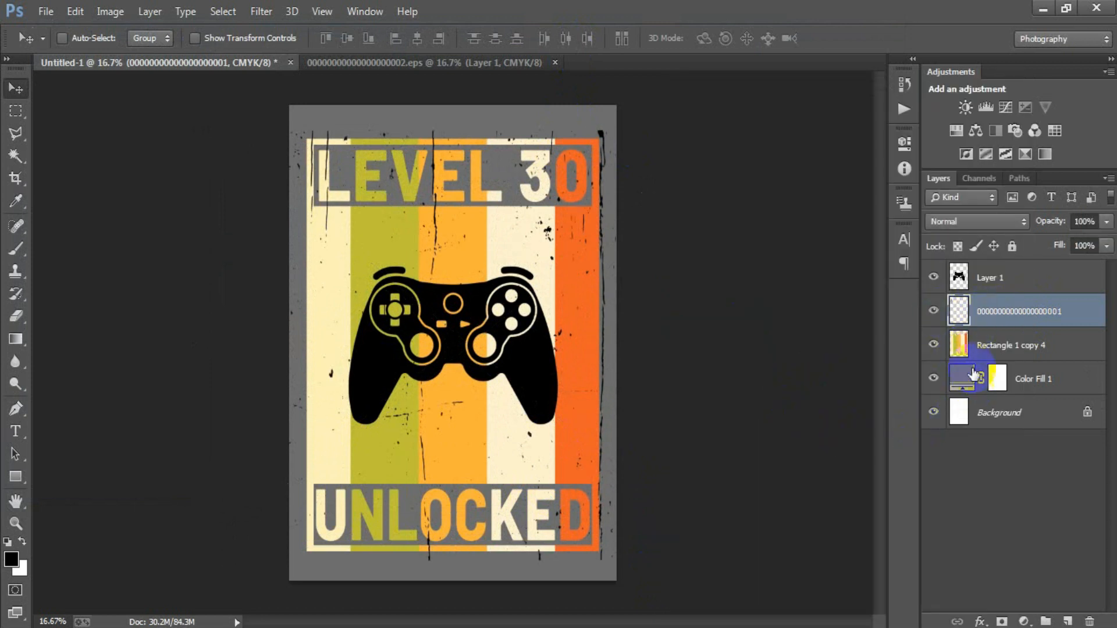
Cut the texture's shape out of the merged stripes layer using its selection, and delete the texture layer.
ctrl+click(958, 311)
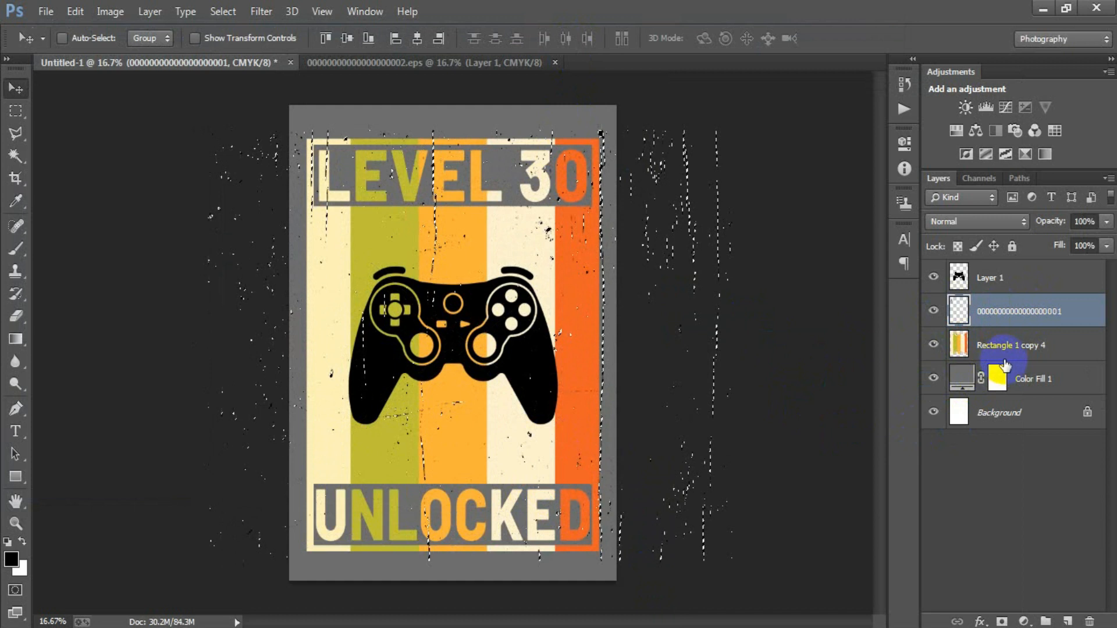
click(992, 349)
click(933, 346)
click(932, 346)
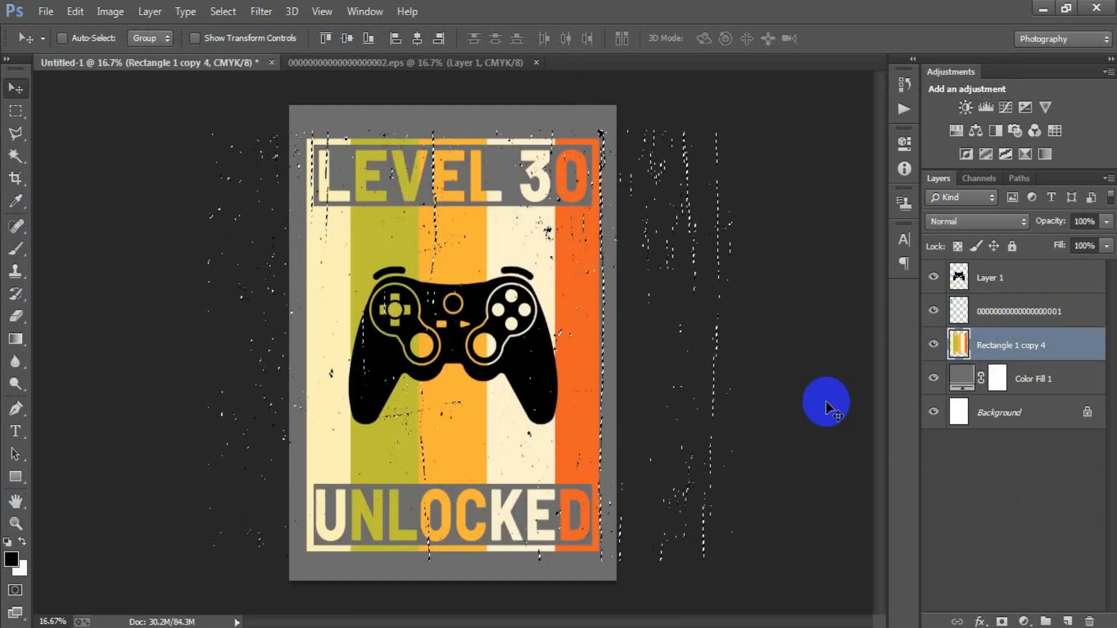
key(ctrl+d)
click(1000, 326)
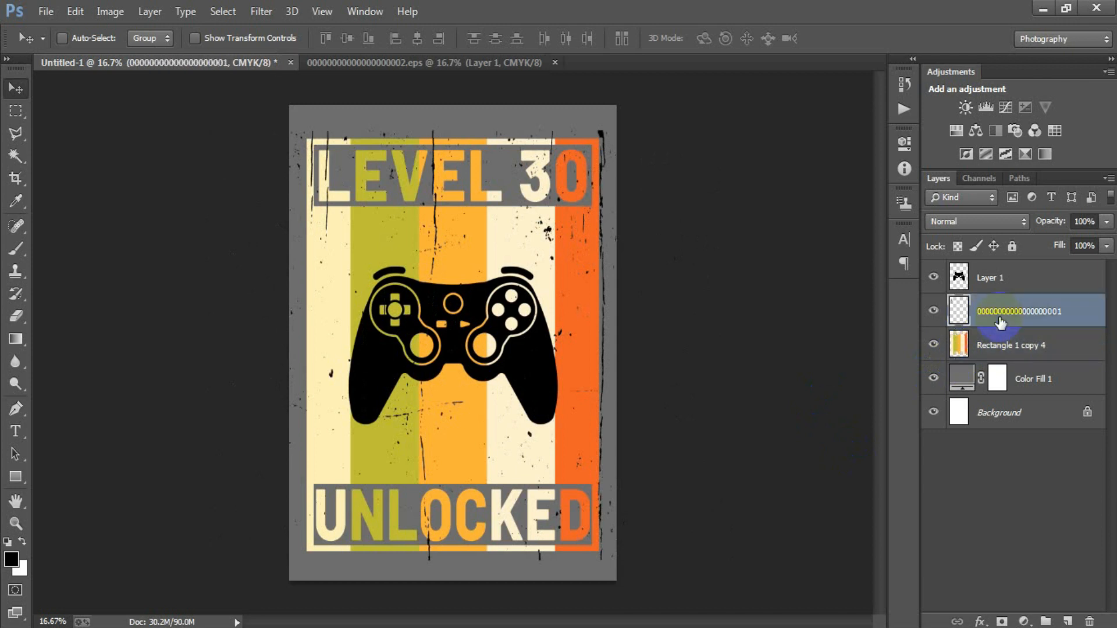
key(Delete)
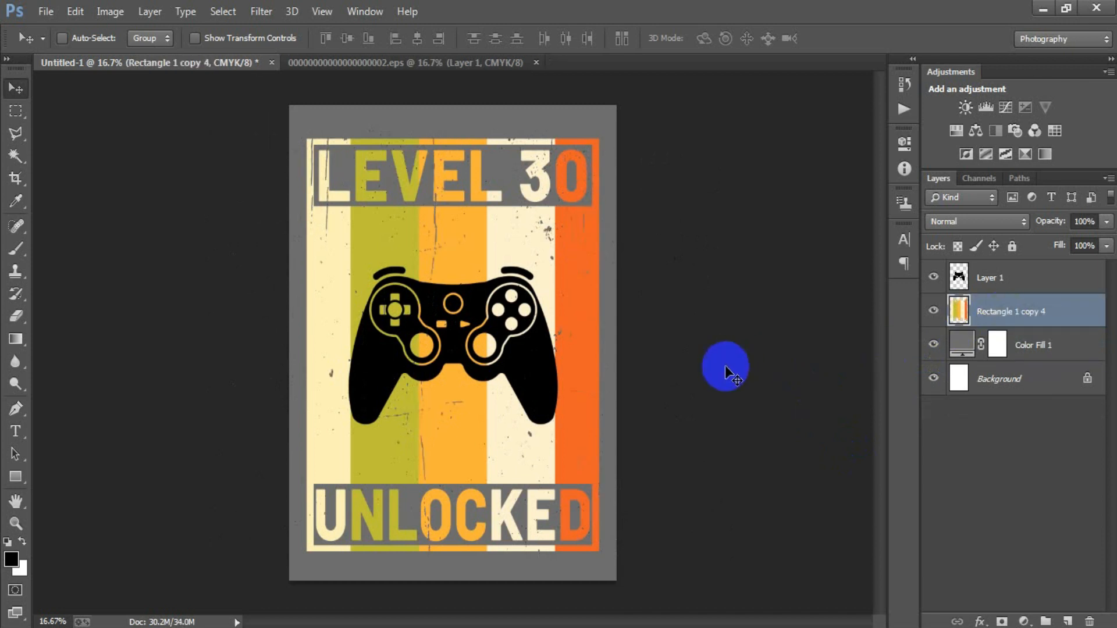
Change the Color Fill 1 background color to black, 000000.
double_click(962, 343)
drag(570, 386, 498, 436)
click(896, 174)
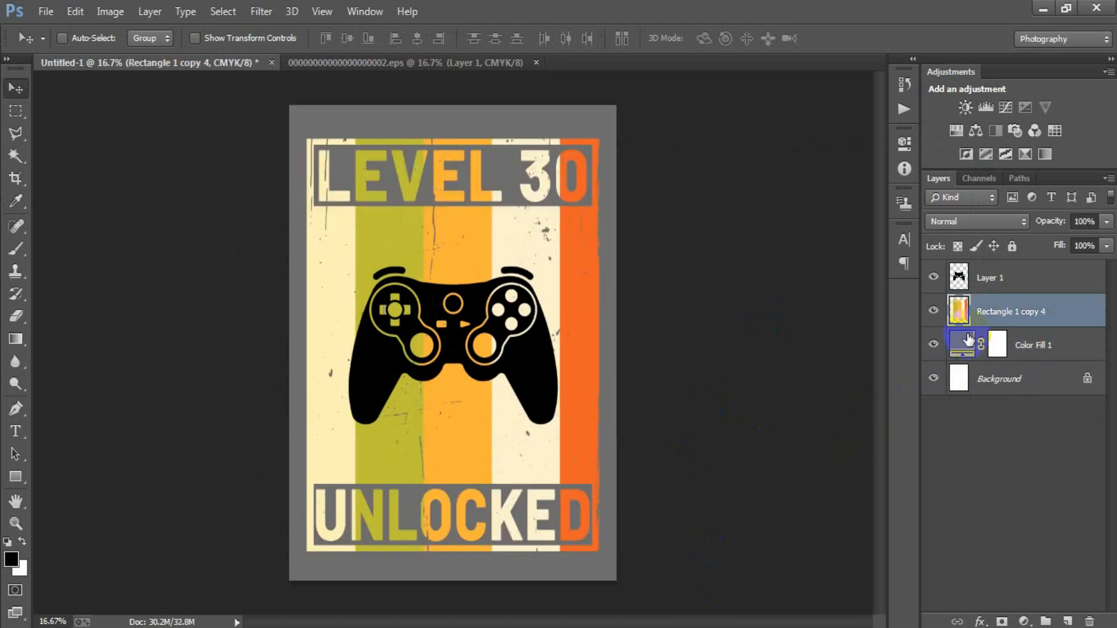
double_click(962, 345)
click(485, 418)
click(916, 171)
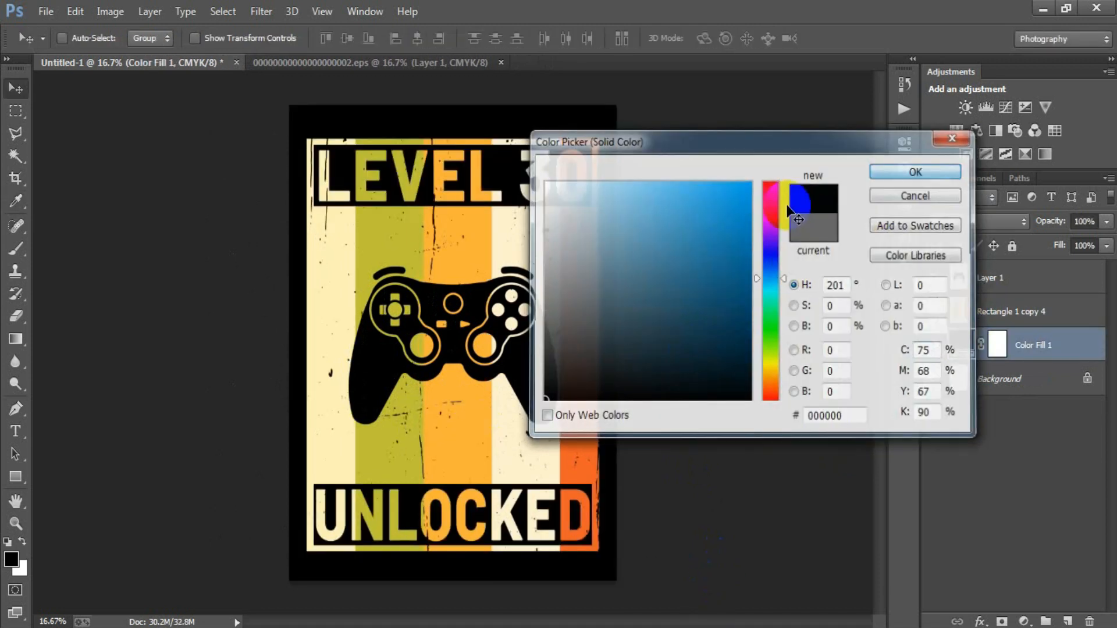
Hide the Background and Color Fill 1 layers and export the artwork to the Desktop as a transparent PNG-24 named 2.
click(934, 378)
click(933, 344)
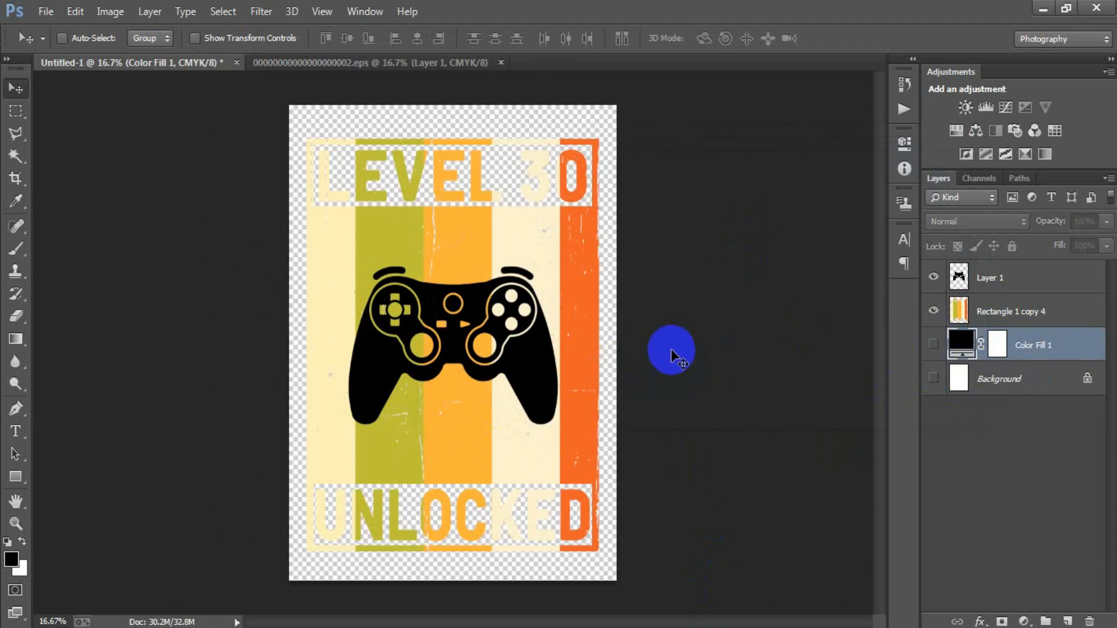
key(ctrl+shift+alt+s)
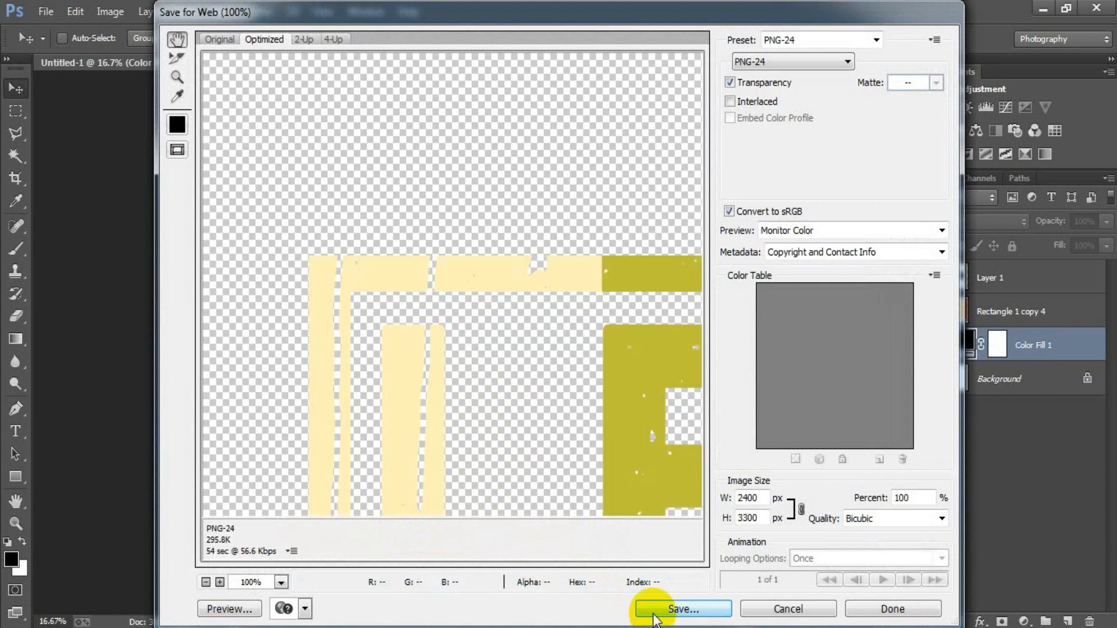
drag(555, 384, 414, 240)
drag(525, 334, 440, 236)
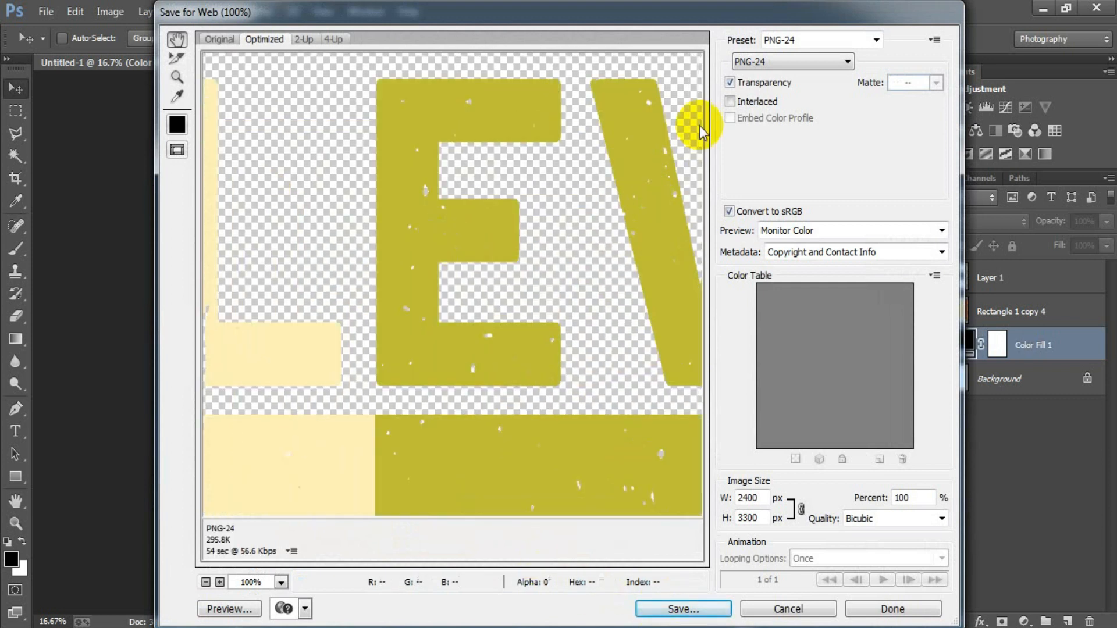
click(677, 608)
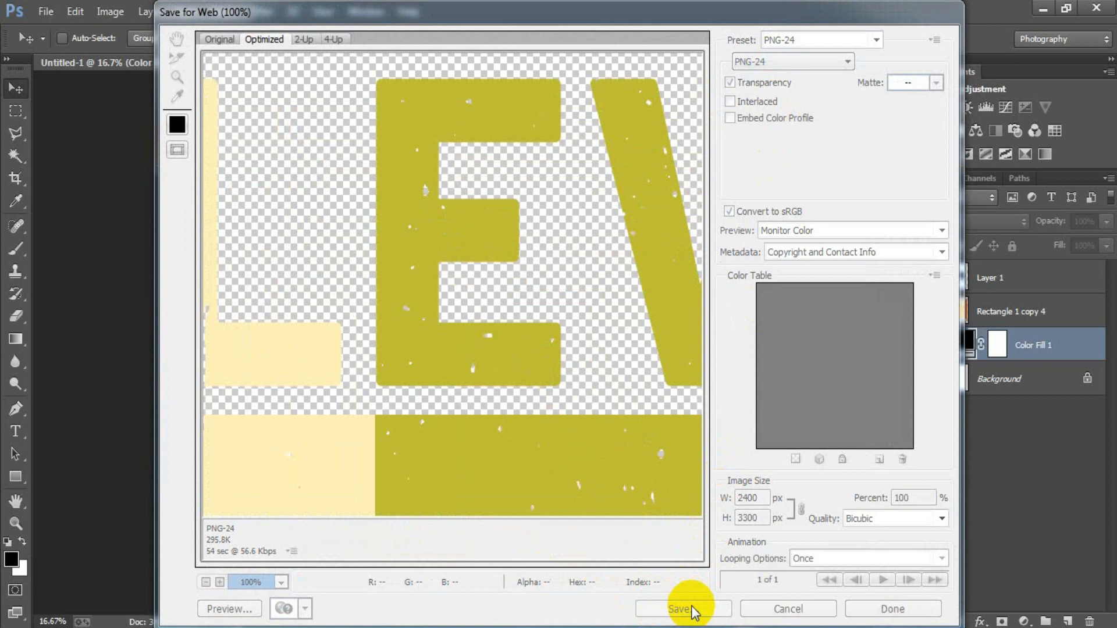
text(1)
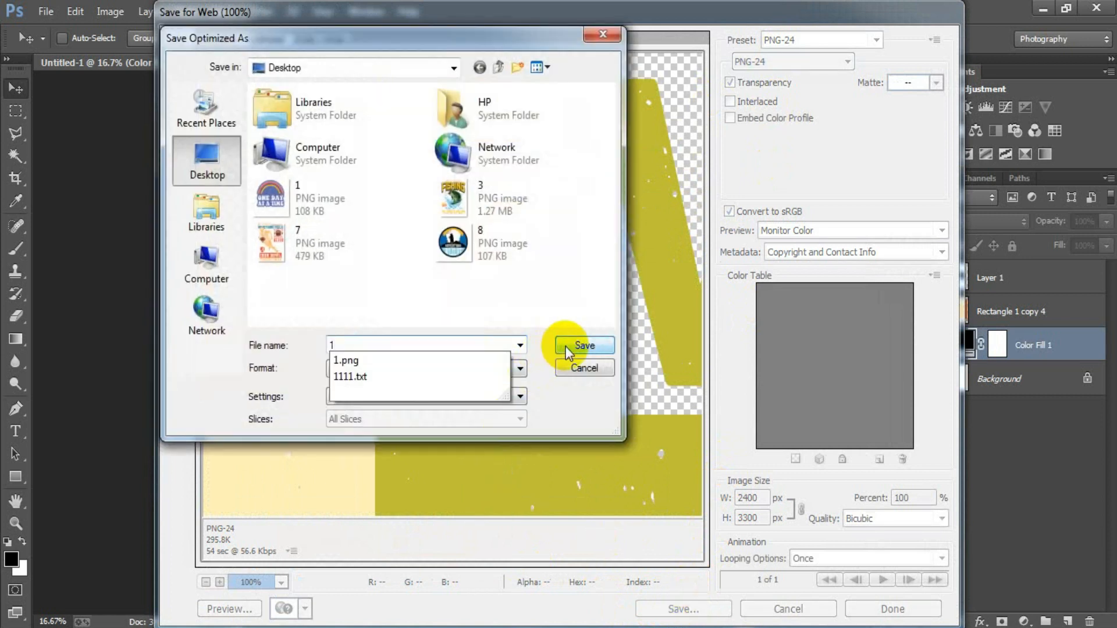
key(BackSpace)
text(2)
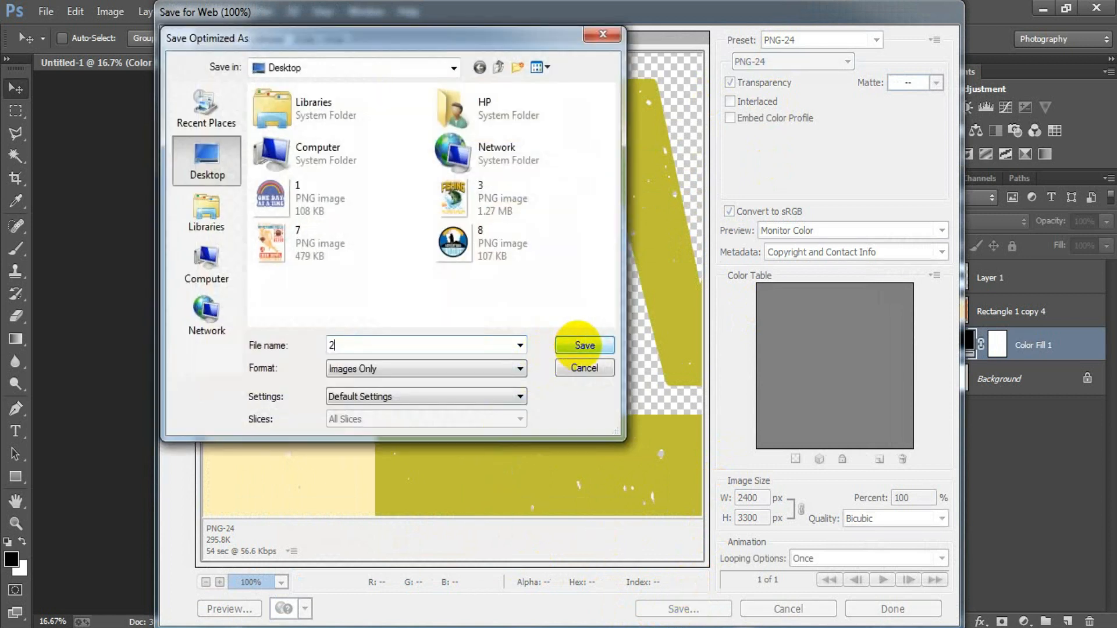
click(583, 346)
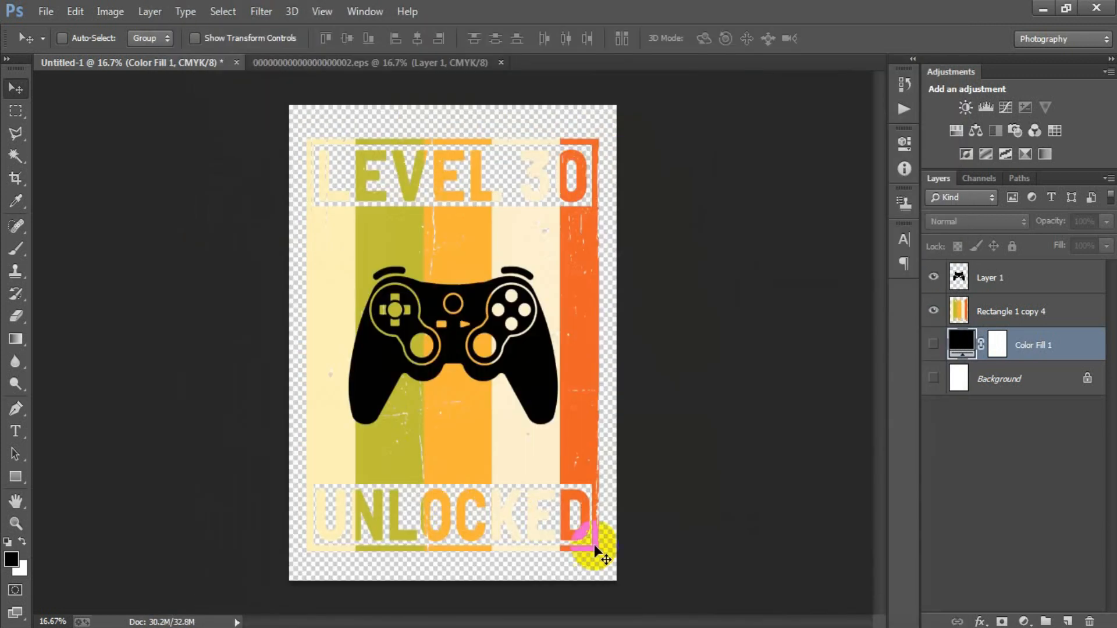
Show the Background and Color Fill 1 layers again.
click(933, 378)
click(934, 344)
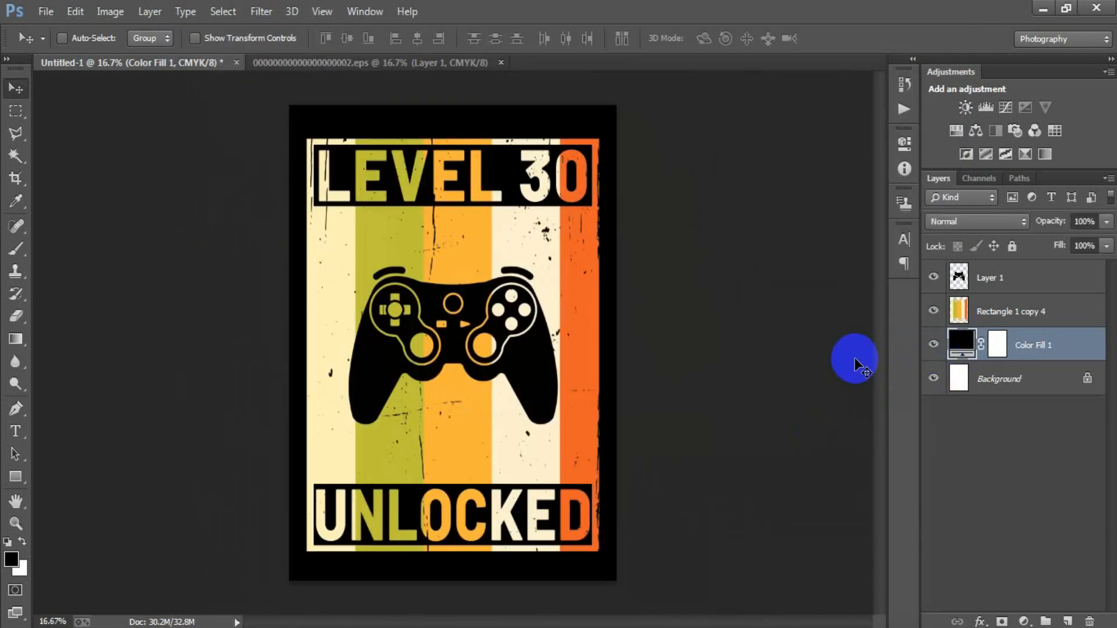
Try dark teal, pink, magenta, blue and green as the Color Fill 1 background color.
double_click(956, 347)
drag(655, 180, 703, 381)
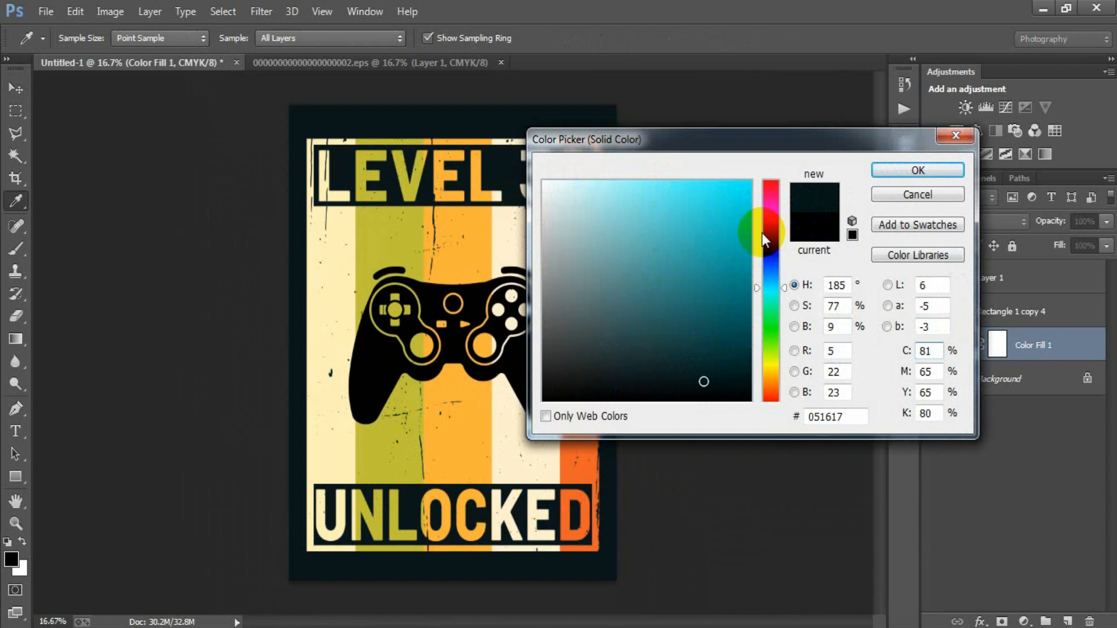
drag(762, 238, 777, 197)
drag(720, 144, 805, 137)
click(795, 210)
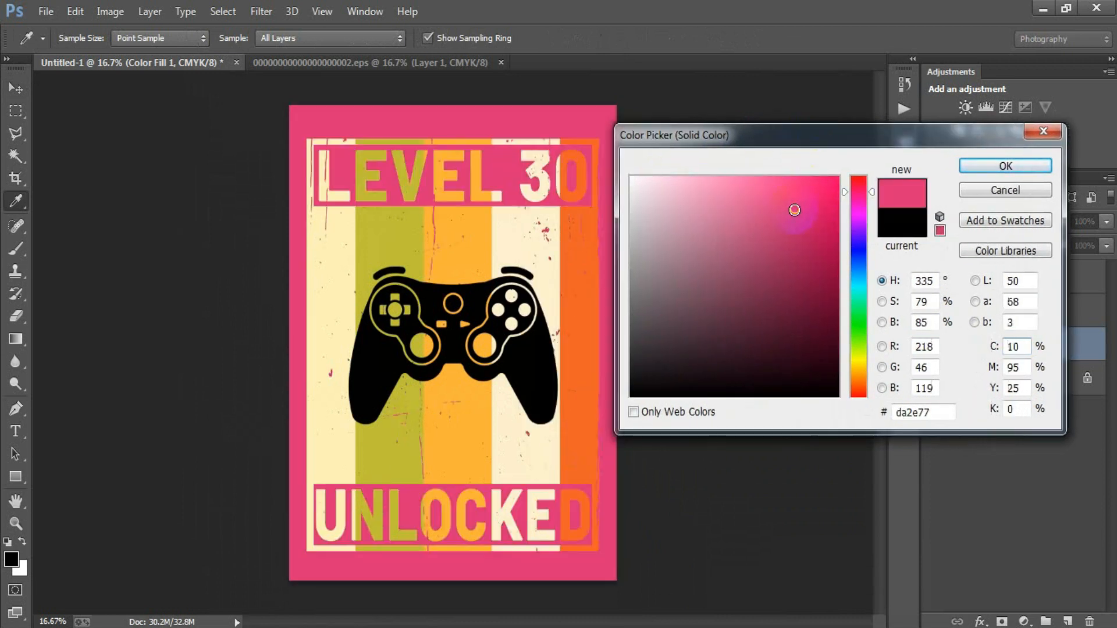
click(853, 213)
click(822, 237)
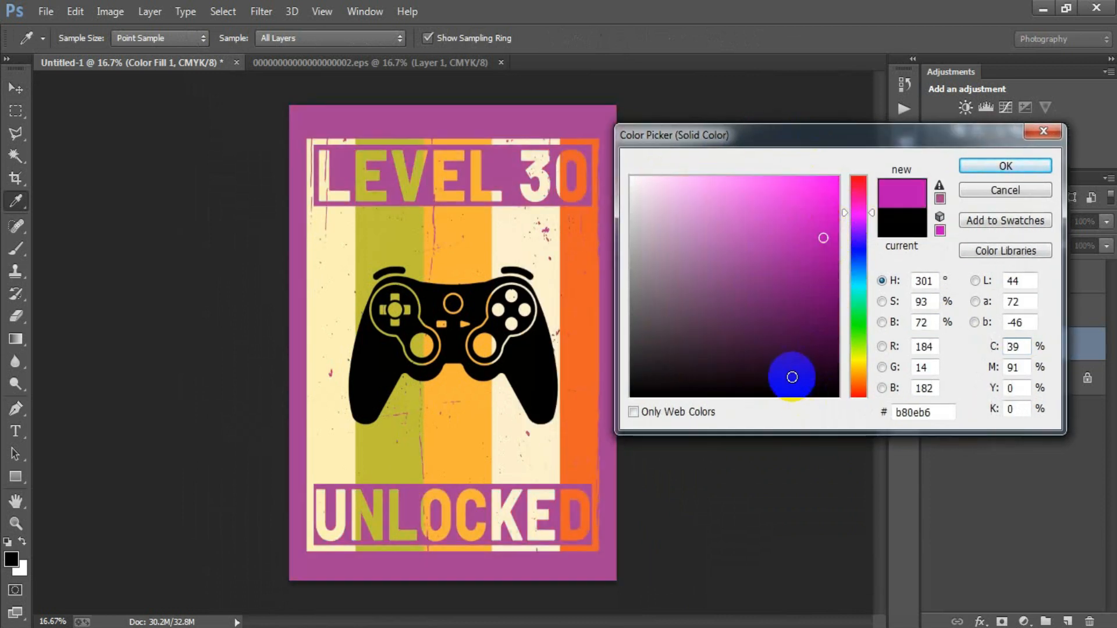
click(855, 277)
click(815, 277)
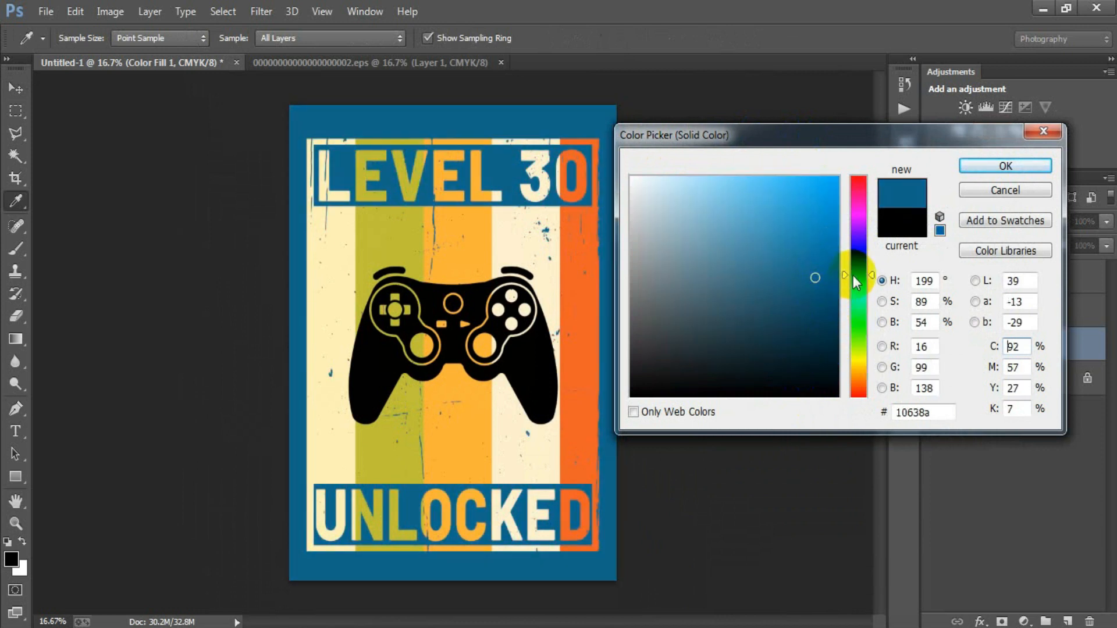
click(822, 295)
click(815, 317)
click(858, 318)
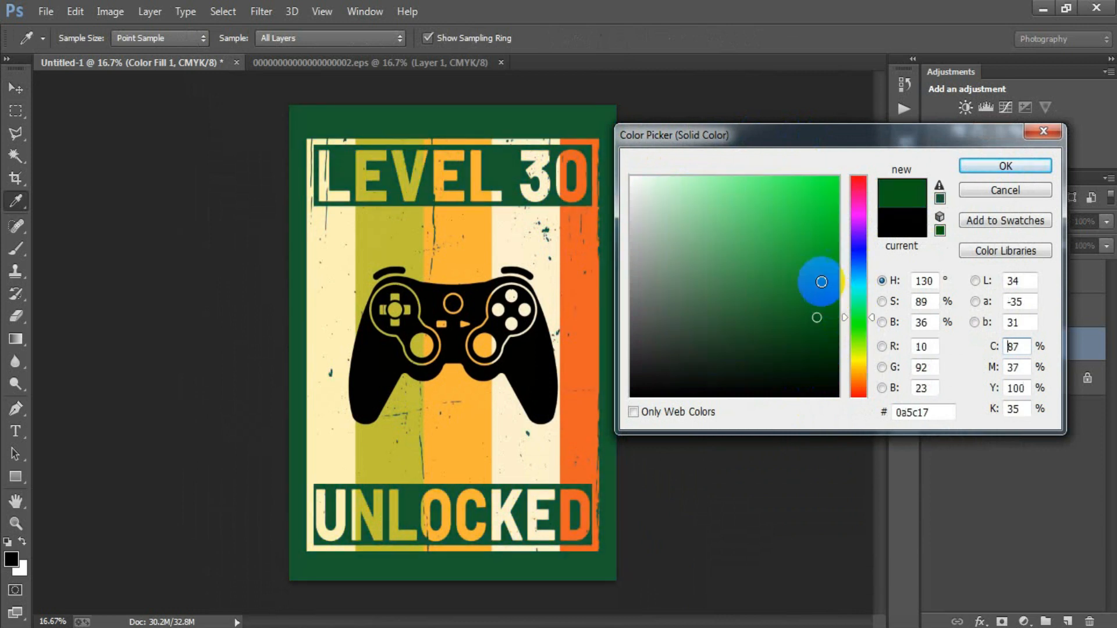
Try further background shades for Color Fill 1 and return the color to black, 000000.
click(821, 281)
click(857, 277)
click(825, 312)
click(775, 304)
drag(721, 320, 702, 332)
click(681, 336)
click(750, 339)
click(805, 376)
click(667, 389)
drag(667, 389, 615, 433)
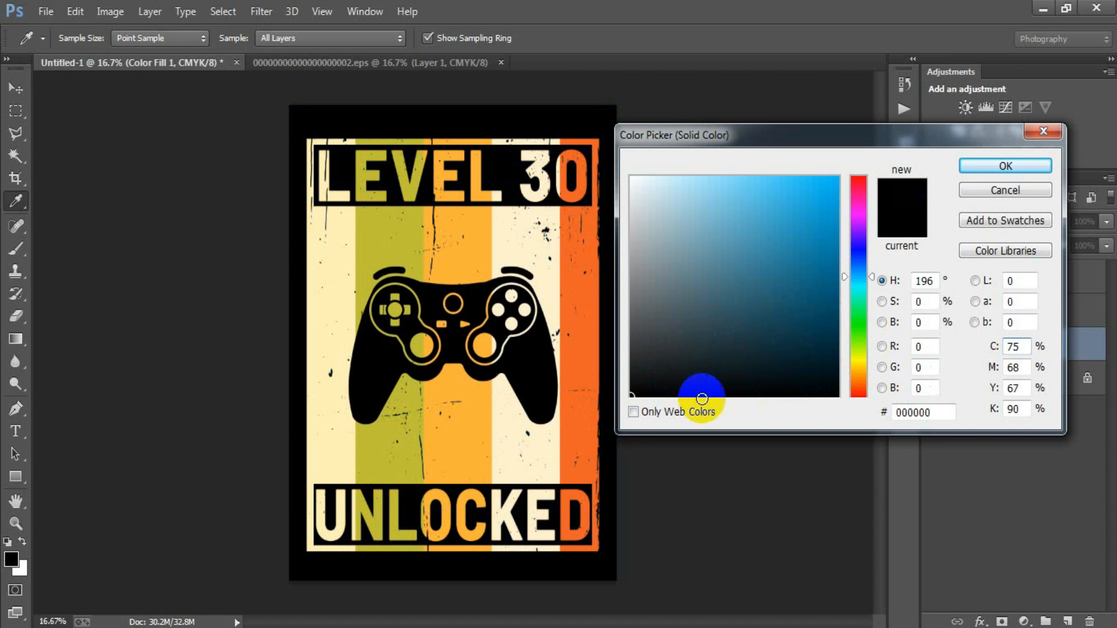
click(975, 168)
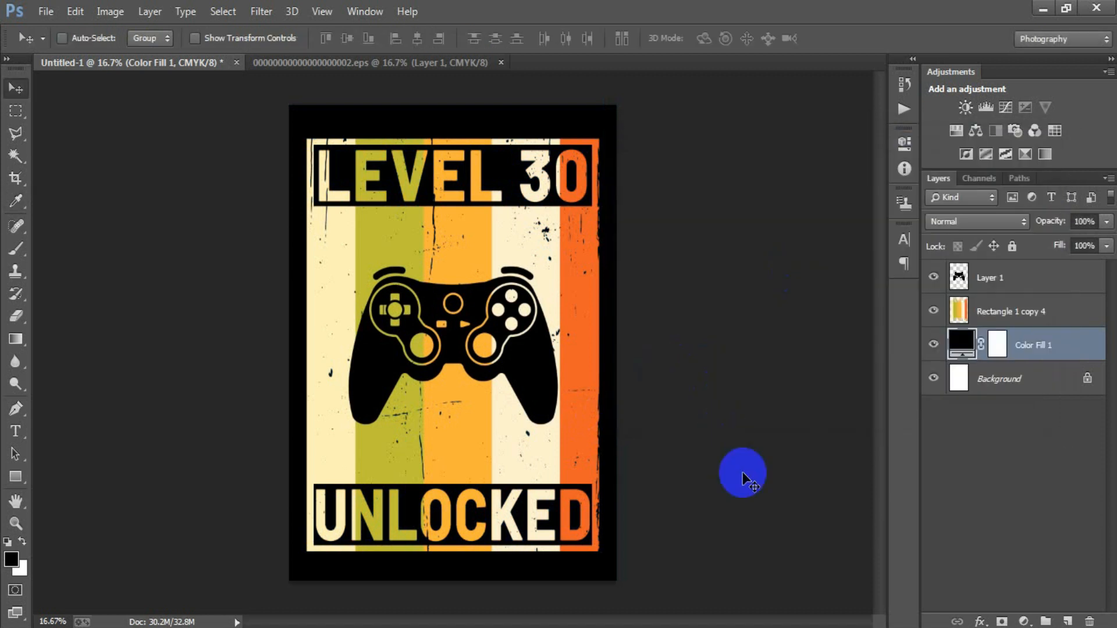